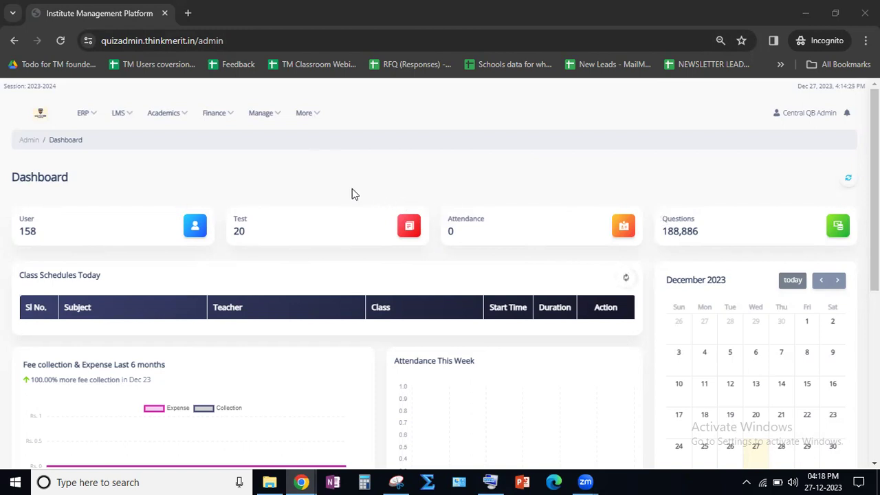
- Enlarge the page and open the question bank's browse page from the LMS section
key(ctrl+plus)
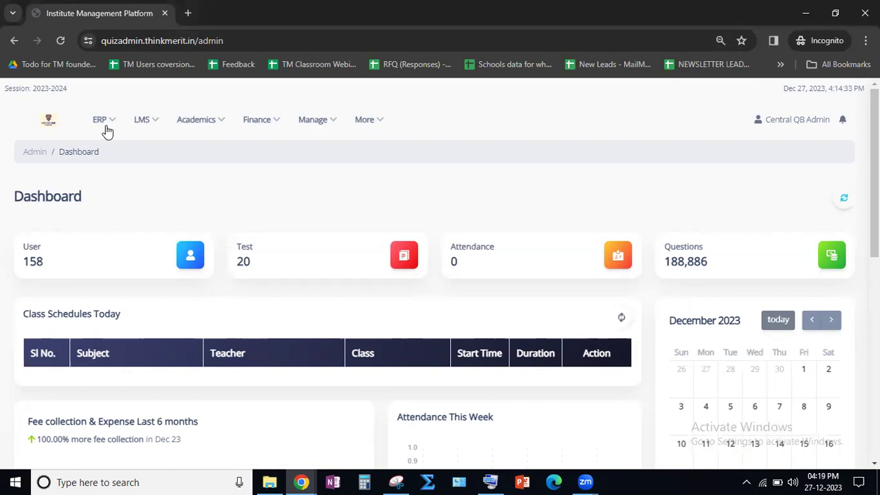
click(107, 131)
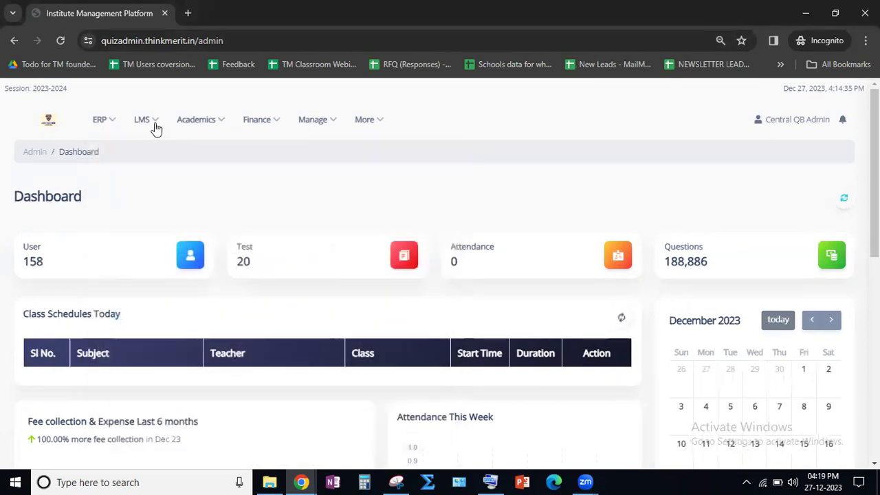
click(155, 129)
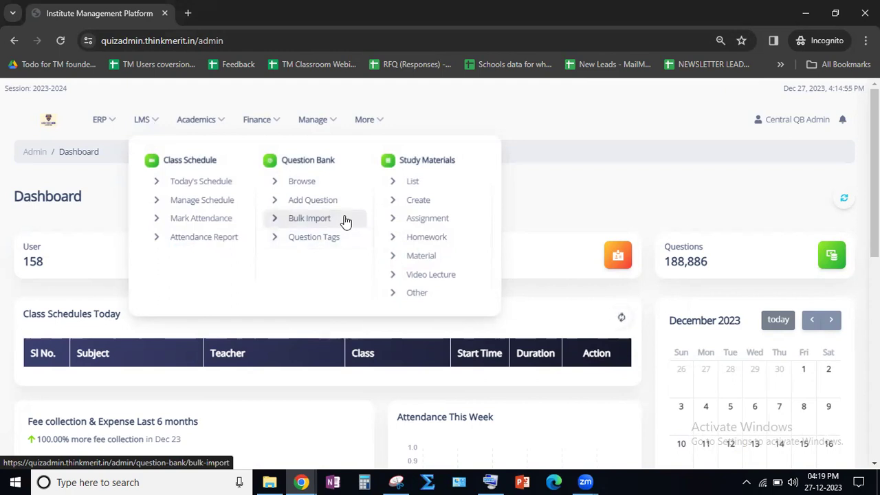
click(302, 183)
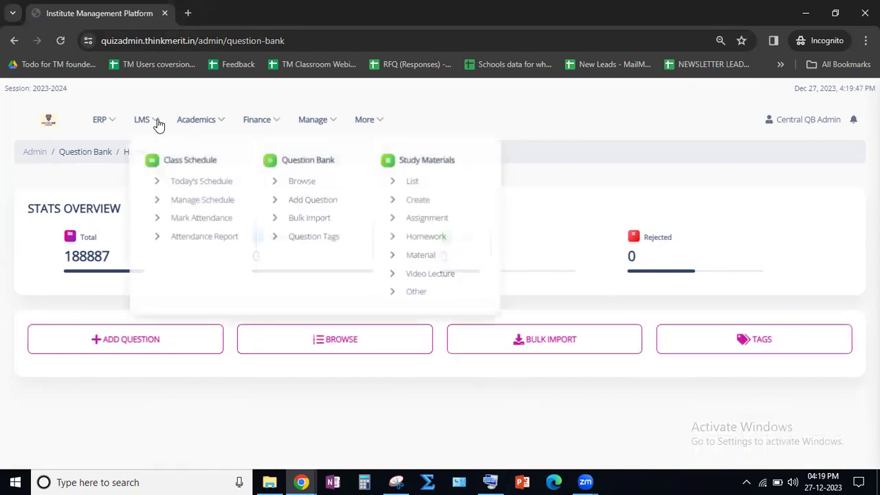
click(328, 347)
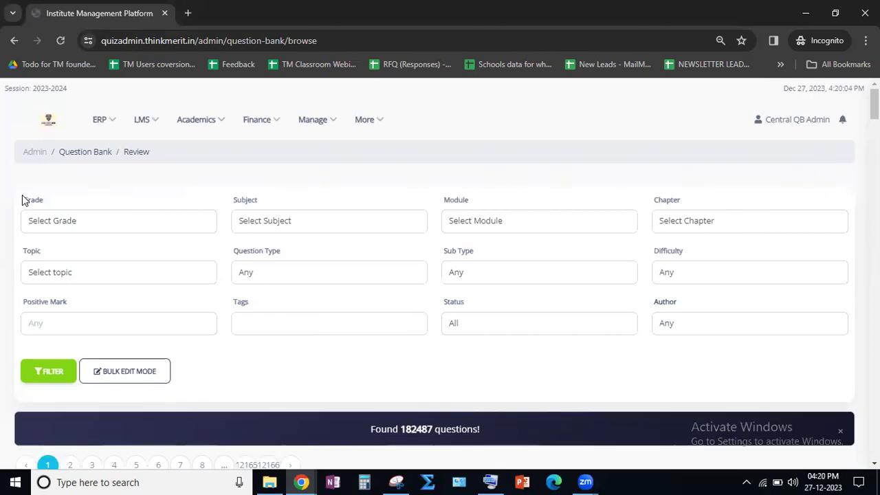
- Look through the available grades and set the Grade filter to JEE Main
click(96, 209)
click(154, 228)
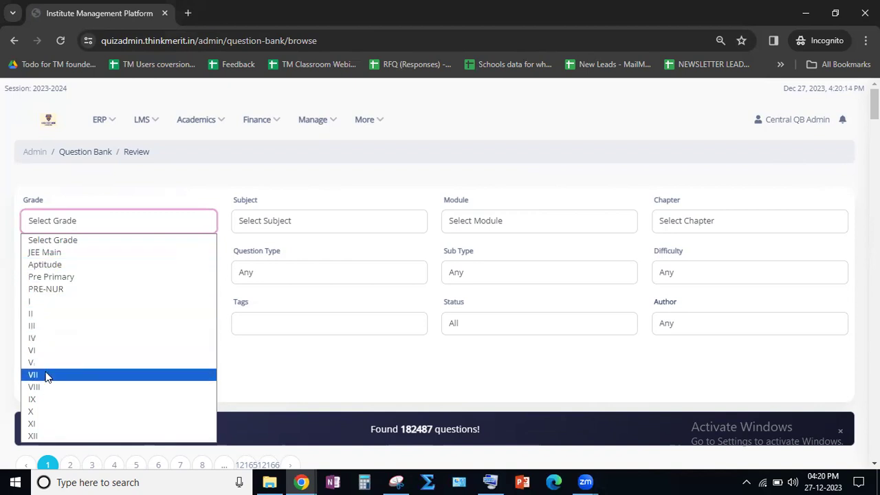
click(133, 222)
click(124, 226)
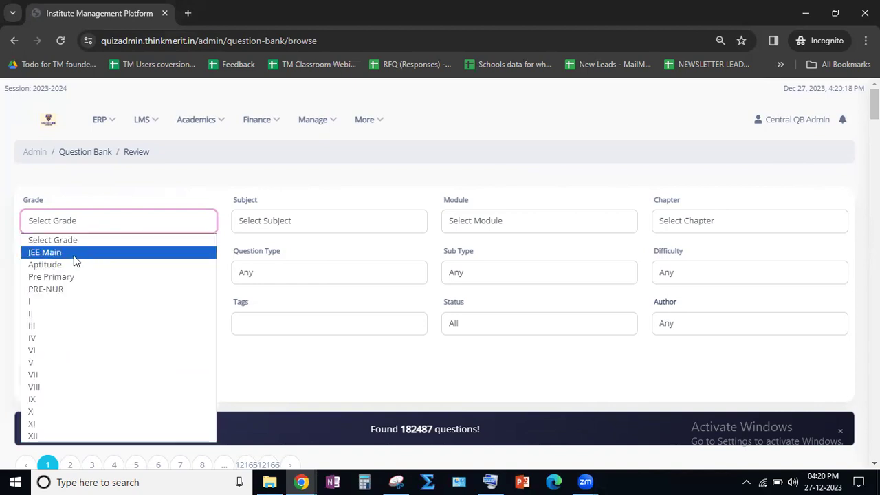
click(74, 256)
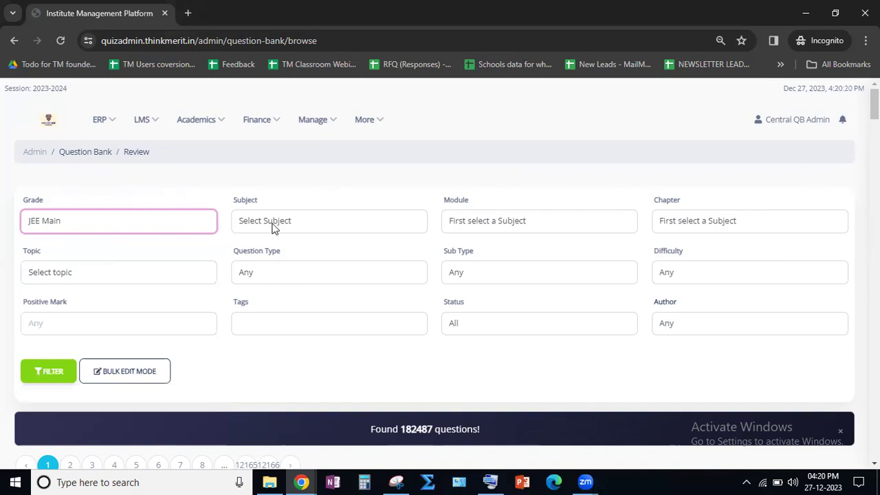
- Set the Subject filter to Physics and look through the chapters offered for it
click(300, 224)
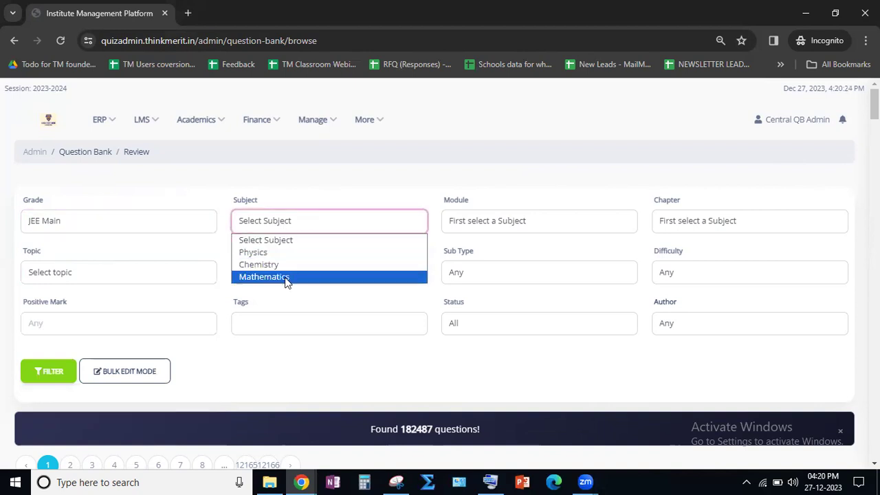
click(308, 240)
click(385, 229)
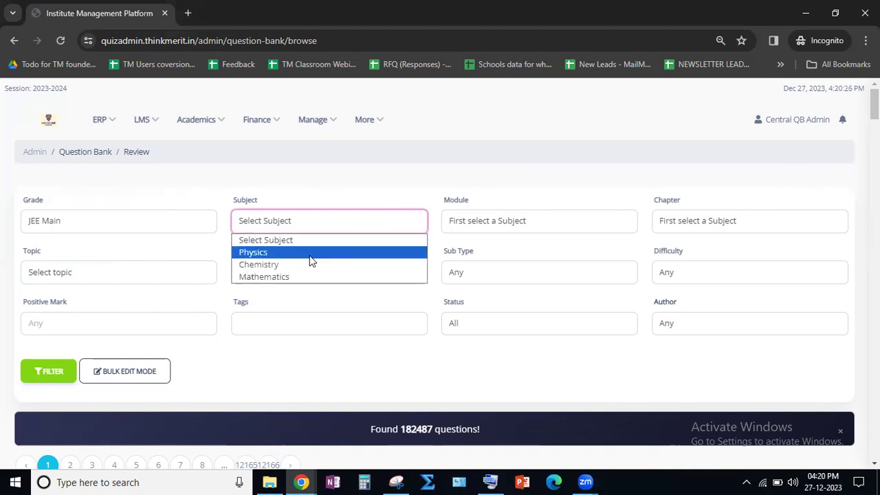
click(309, 254)
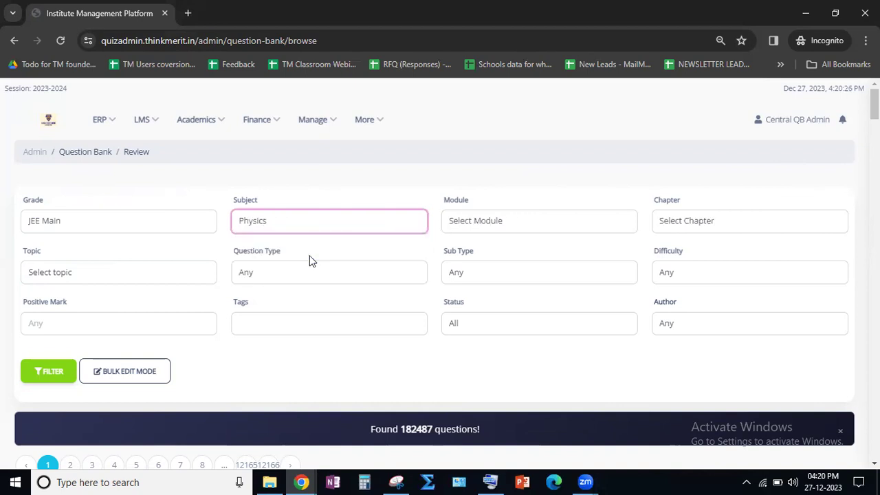
click(684, 227)
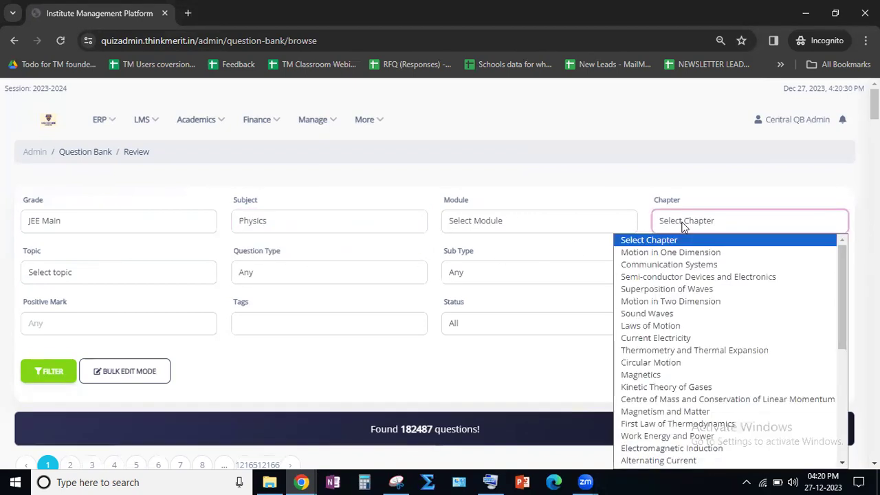
scroll(682, 389, down, 5)
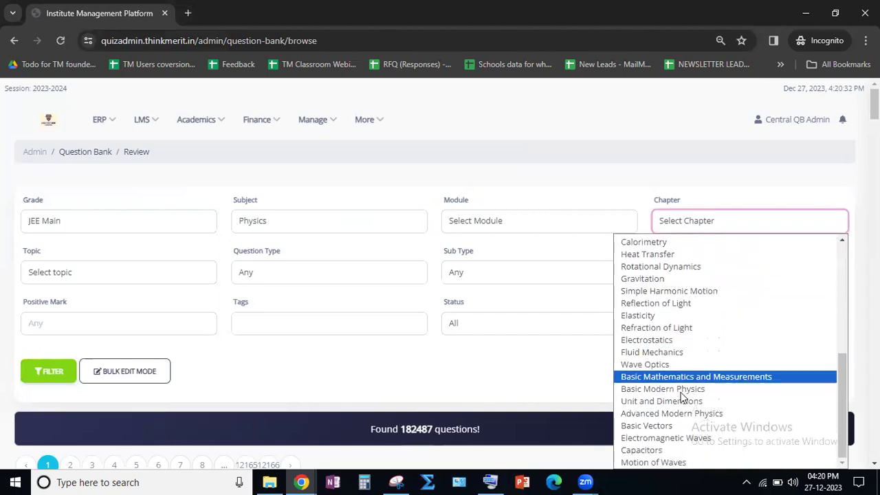
scroll(677, 385, up, 5)
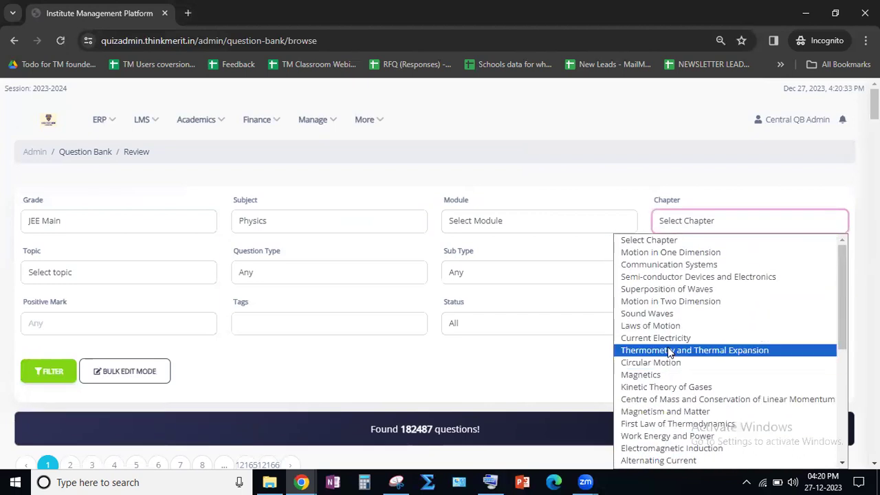
click(638, 172)
- Set the Subject filter to Chemistry and look through the chapters offered for it
click(310, 222)
click(247, 263)
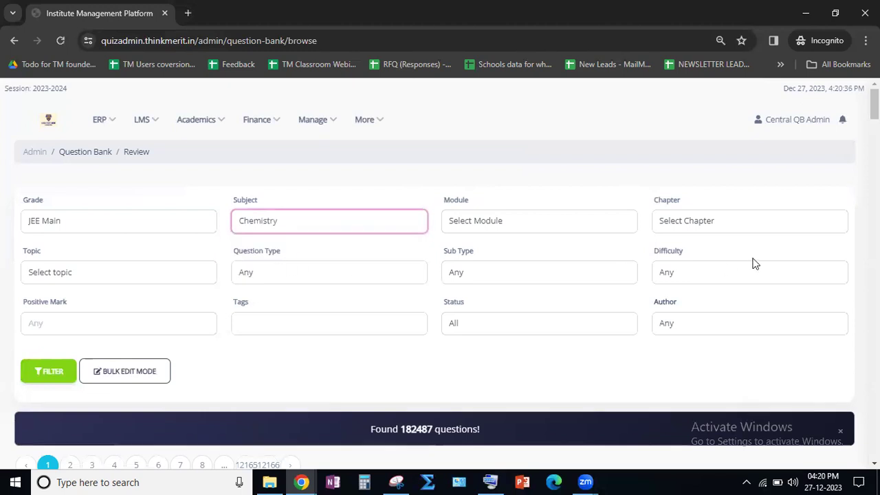
click(736, 225)
scroll(724, 364, down, 5)
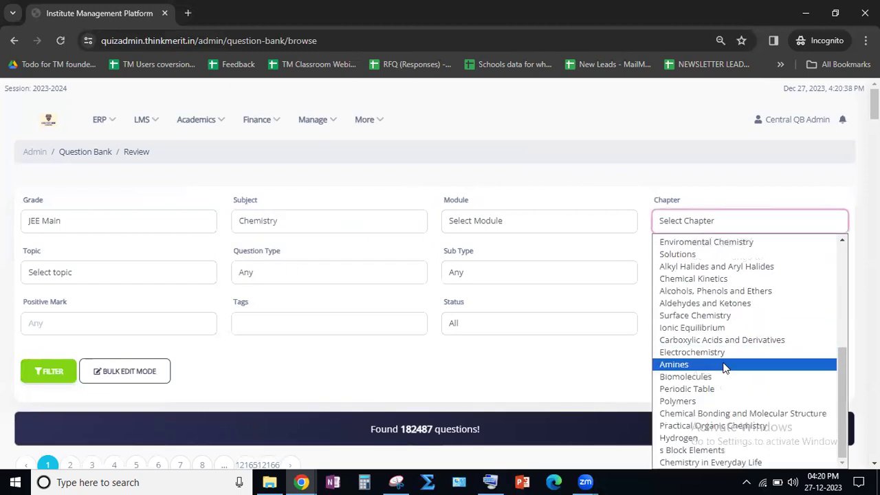
- Set the Subject filter to Mathematics for JEE Main and look through its chapter choices
click(333, 222)
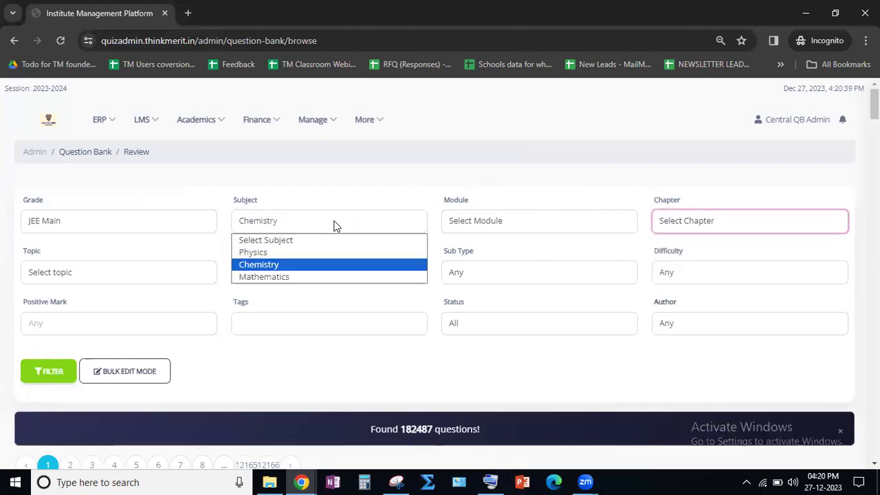
click(300, 277)
click(777, 228)
scroll(722, 351, down, 8)
scroll(722, 351, up, 9)
- Set the Grade filter to VII and the Subject filter to Mathematics
click(154, 228)
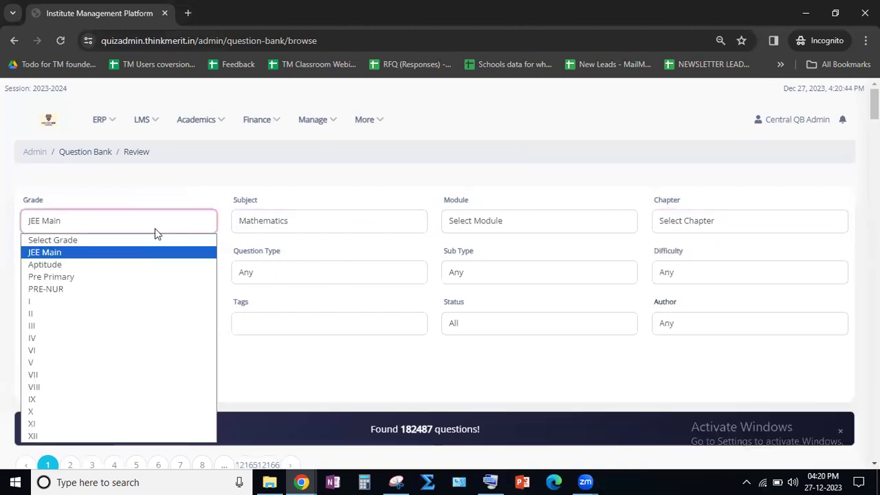
click(61, 375)
click(305, 222)
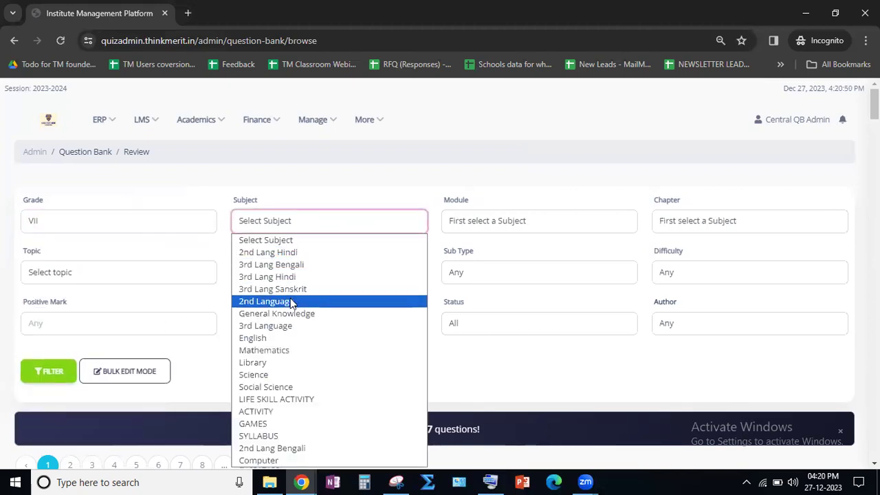
click(277, 350)
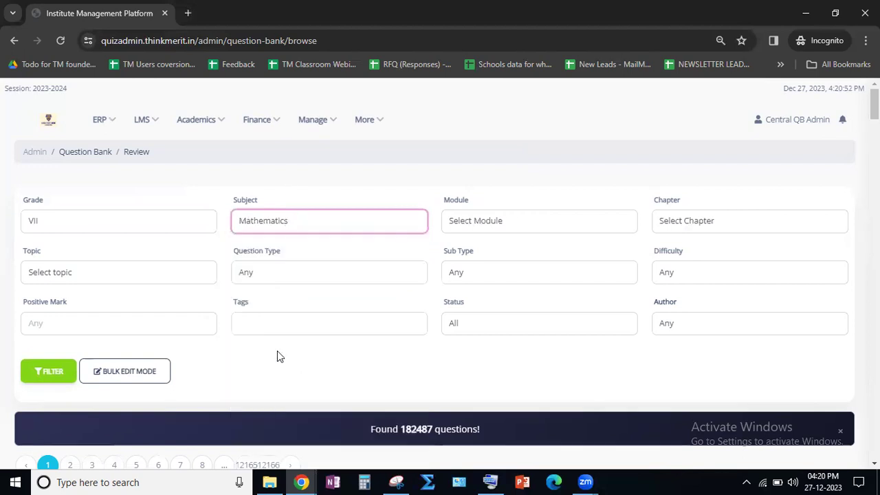
- Set the Chapter filter to Exponents and Powers and apply the filter to the question list
click(665, 218)
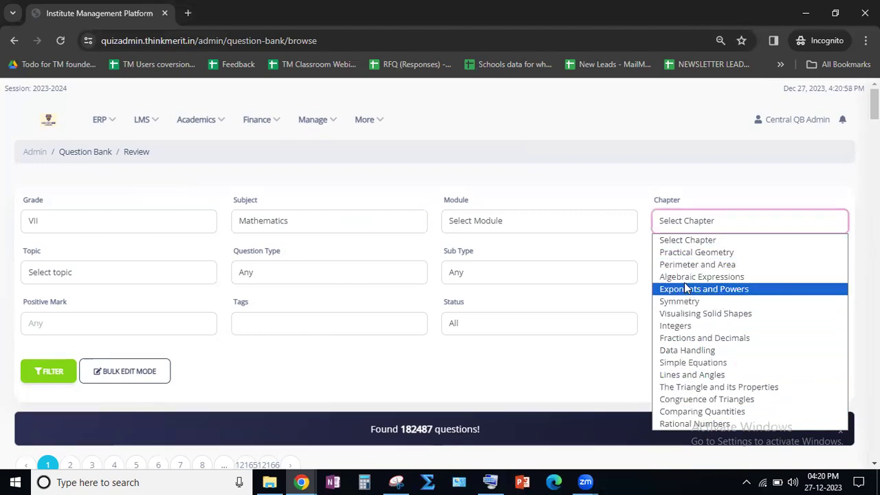
click(683, 258)
click(685, 228)
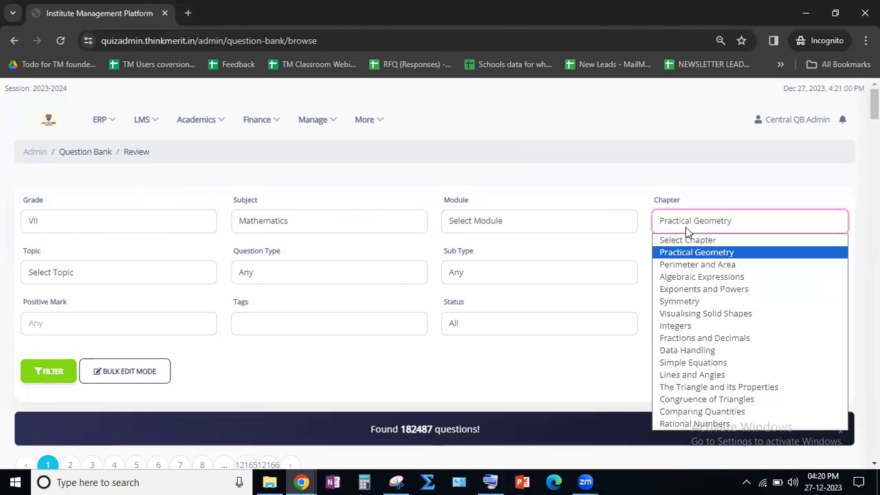
click(688, 289)
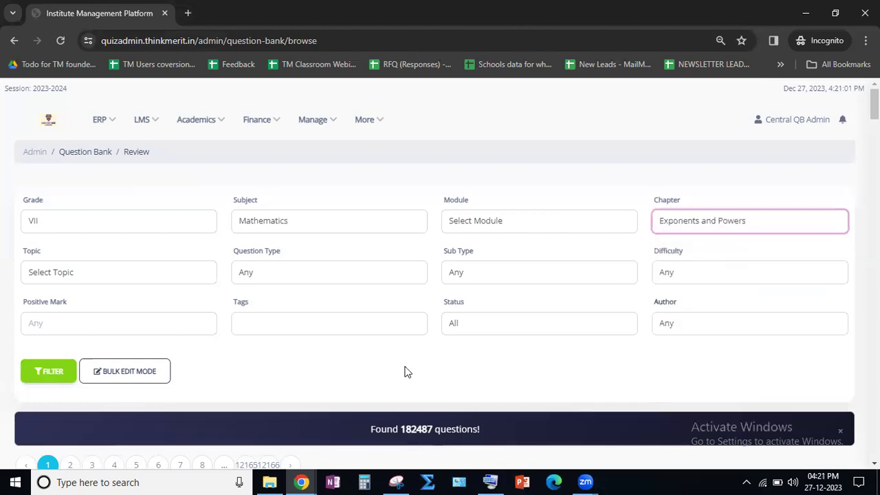
click(42, 375)
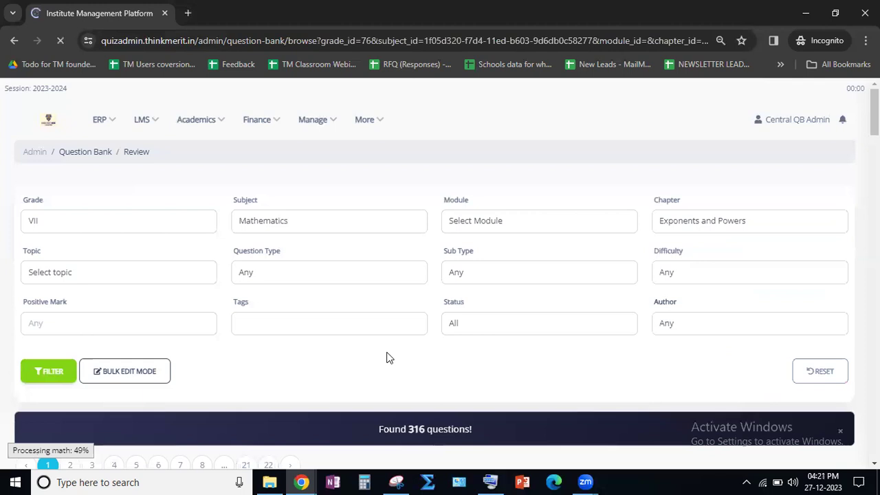
- Examine the filtered questions and the grade, subject and chapter classification shown with Question 1
scroll(405, 426, down, 1)
scroll(389, 295, down, 2)
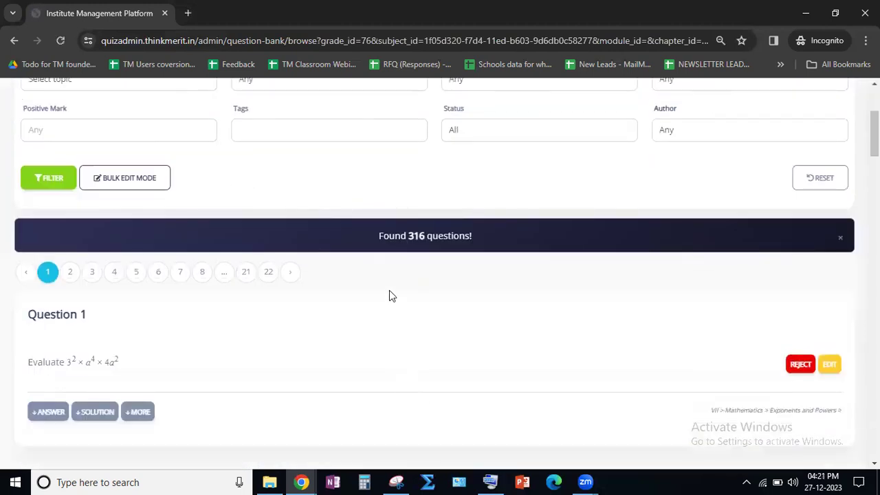
scroll(389, 289, down, 2)
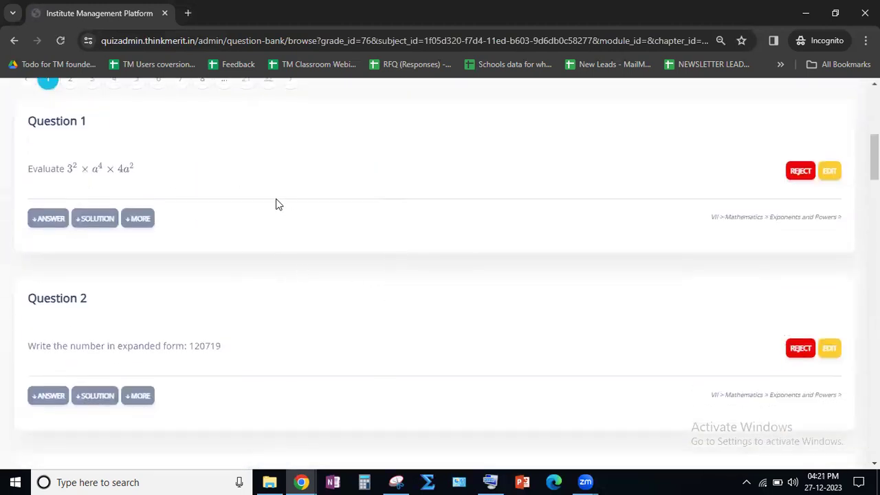
drag(770, 216, 839, 218)
click(734, 227)
drag(723, 217, 797, 219)
click(794, 227)
click(751, 227)
scroll(217, 269, down, 4)
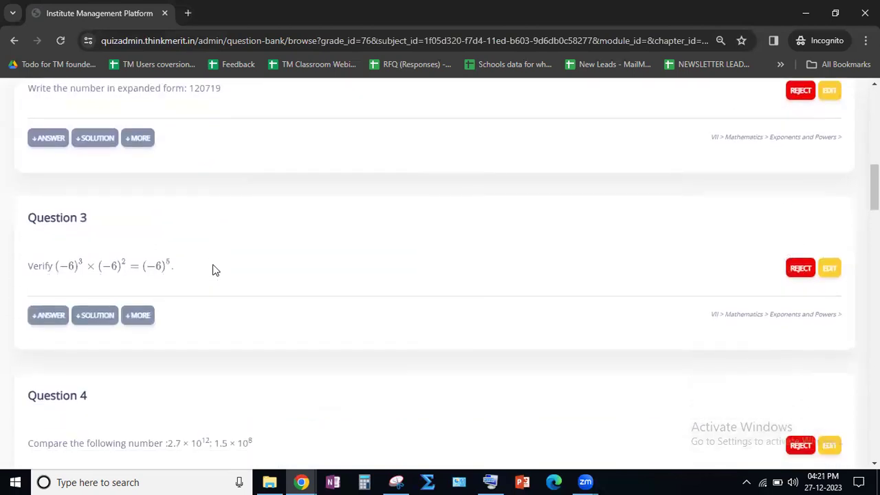
- View the options of the Question Type filter without changing it
scroll(213, 270, up, 8)
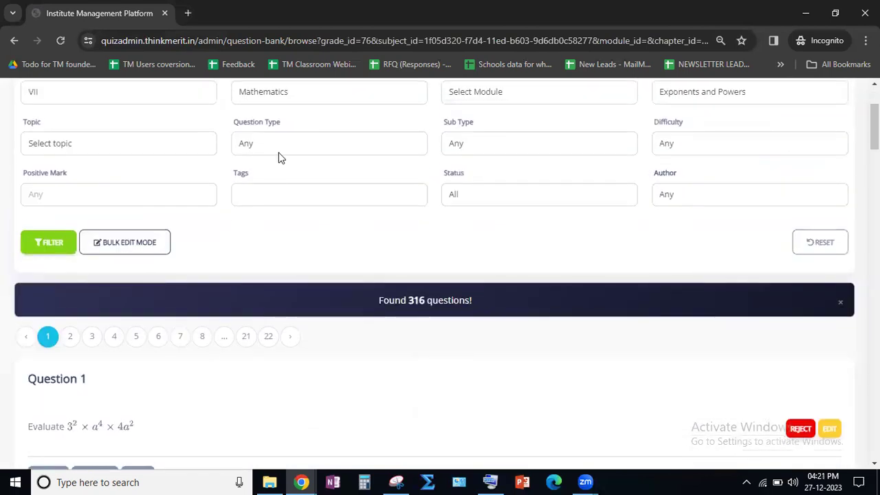
click(279, 158)
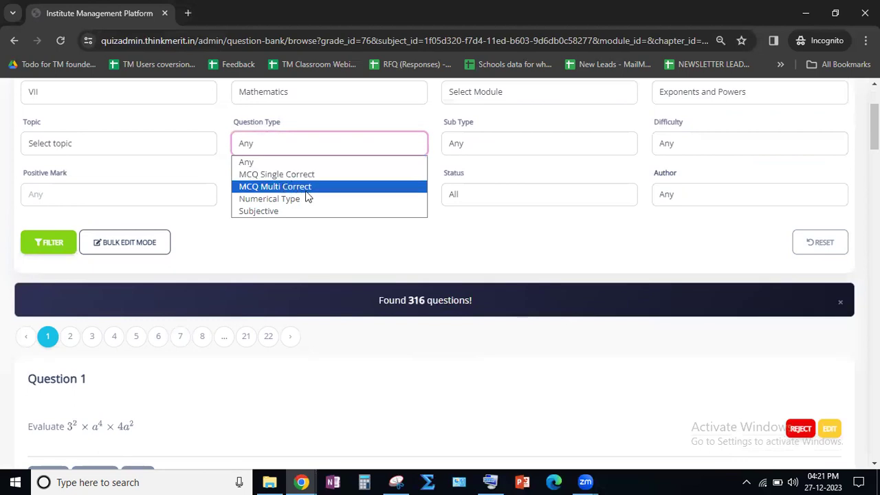
click(278, 263)
- Go to page 5 of the filtered question list
scroll(261, 288, down, 5)
scroll(245, 330, up, 3)
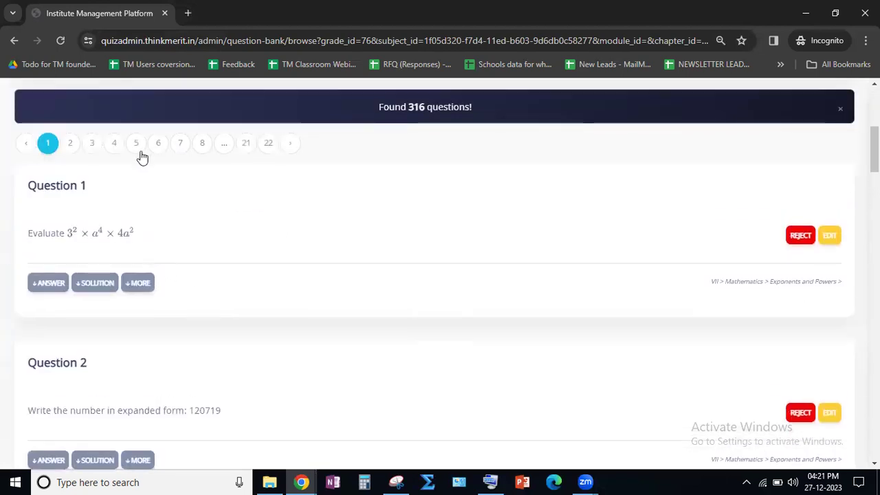
scroll(136, 152, up, 2)
click(137, 277)
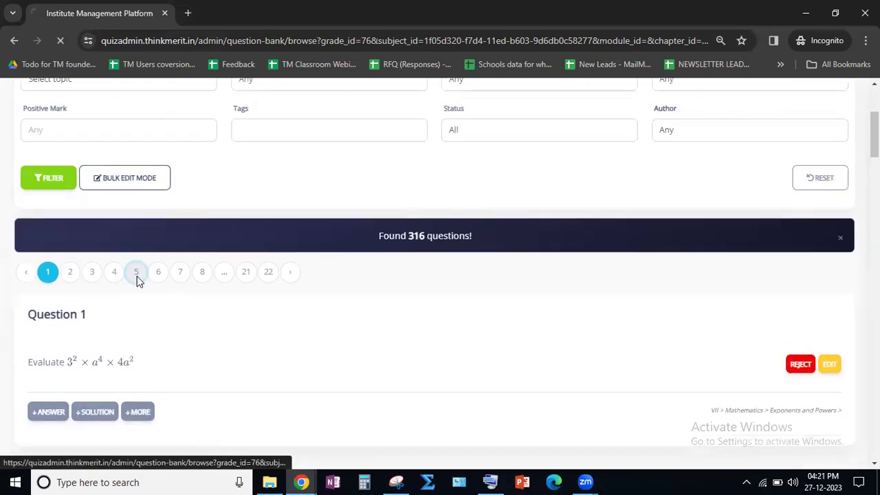
scroll(184, 334, down, 3)
scroll(186, 334, down, 2)
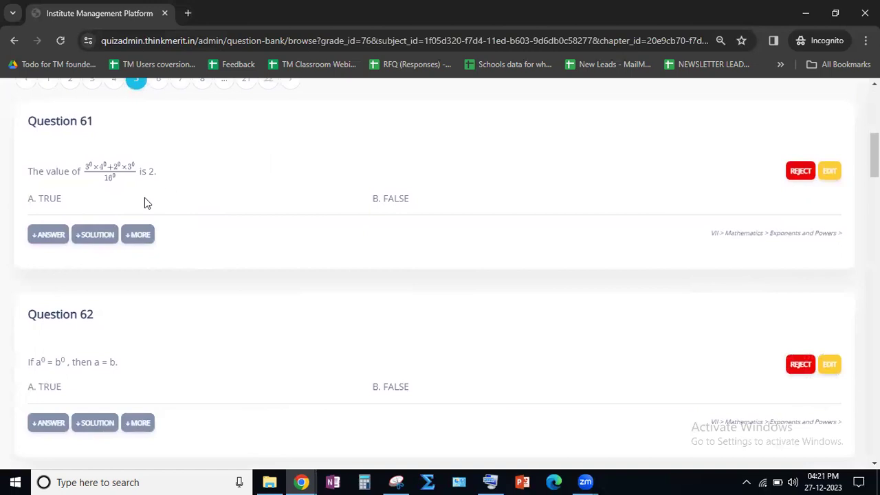
- Show and hide the answer to Question 61, and look through the questions that follow it
click(55, 234)
click(55, 234)
scroll(108, 250, down, 2)
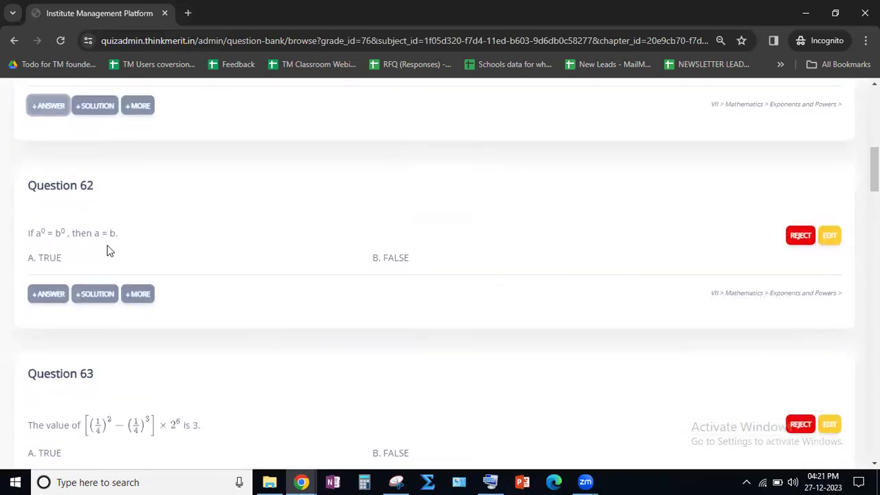
scroll(107, 251, down, 2)
scroll(106, 250, down, 3)
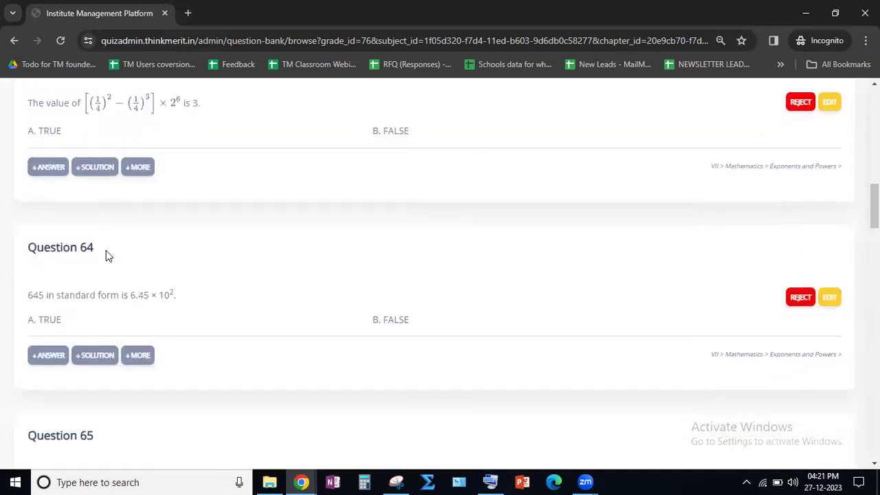
scroll(101, 286, down, 2)
scroll(330, 247, up, 15)
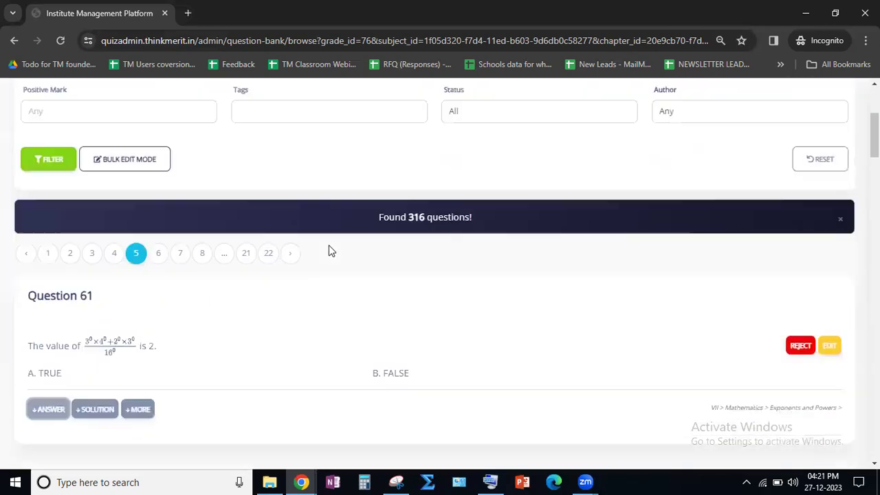
- Filter the question bank by grade JEE Main and subject Physics
click(156, 228)
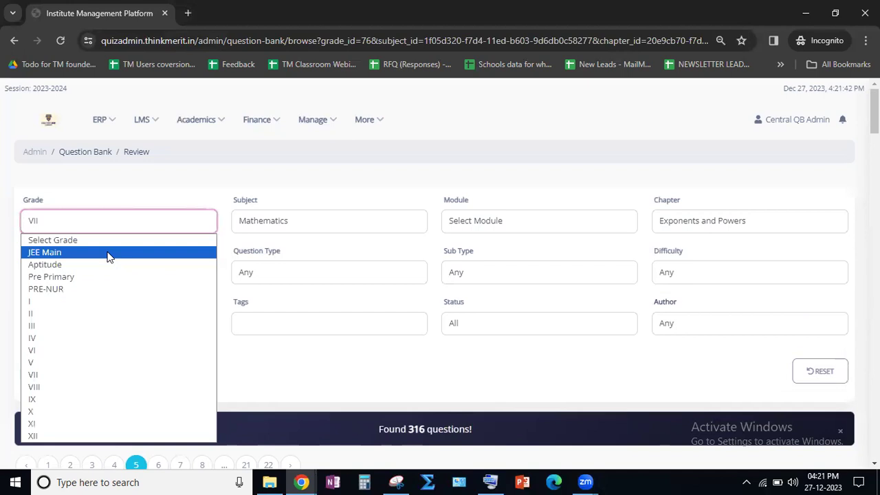
click(110, 254)
click(314, 225)
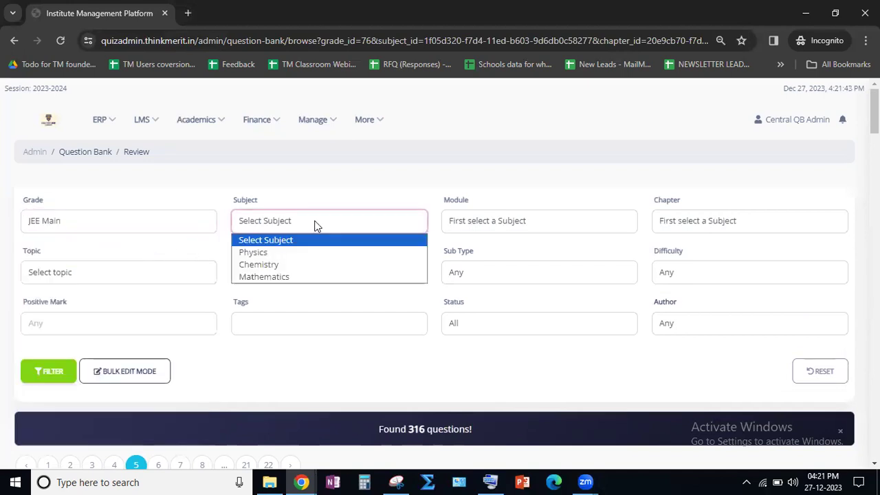
click(292, 254)
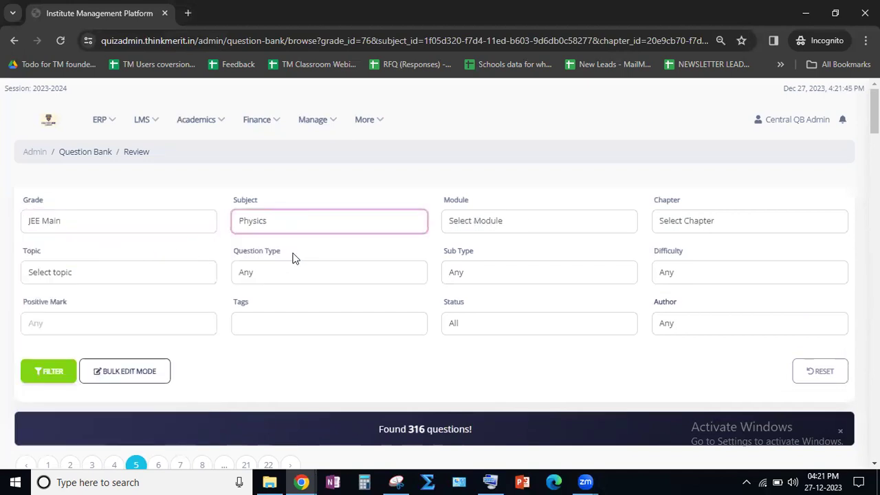
click(58, 372)
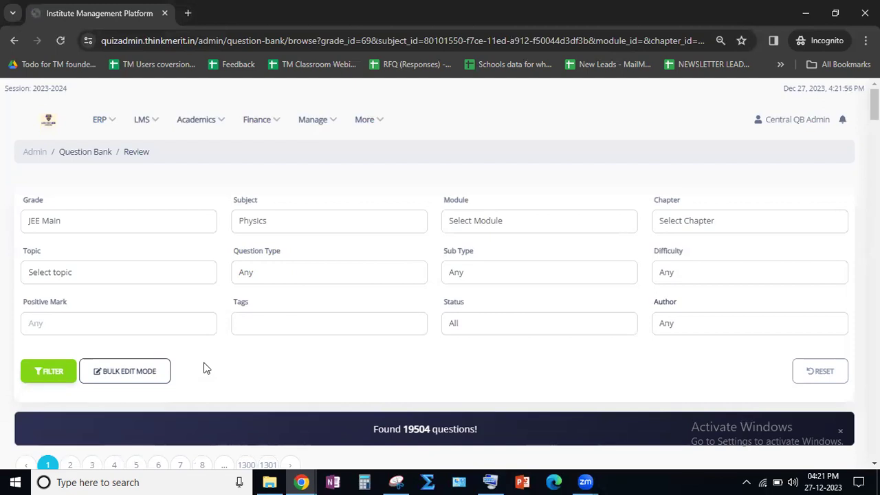
- Examine the text of Question 1 and its grade, subject, chapter and topic classification in the JEE Main Physics list
scroll(270, 308, down, 2)
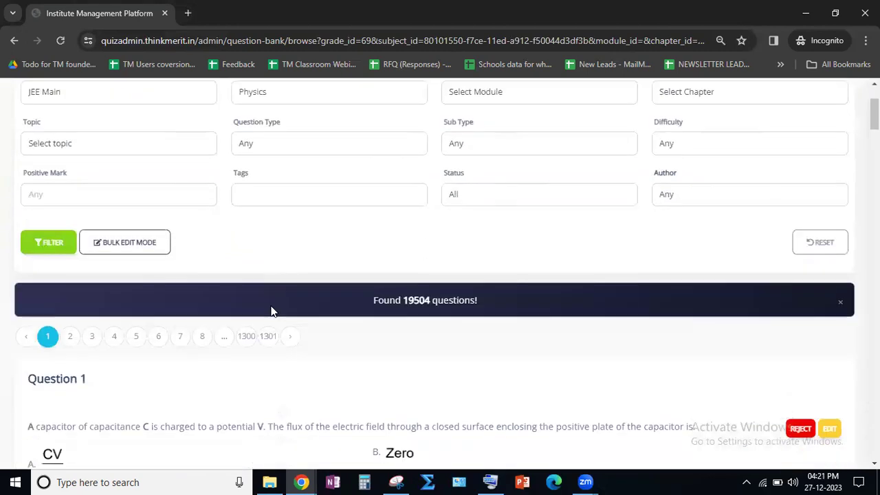
scroll(270, 303, down, 2)
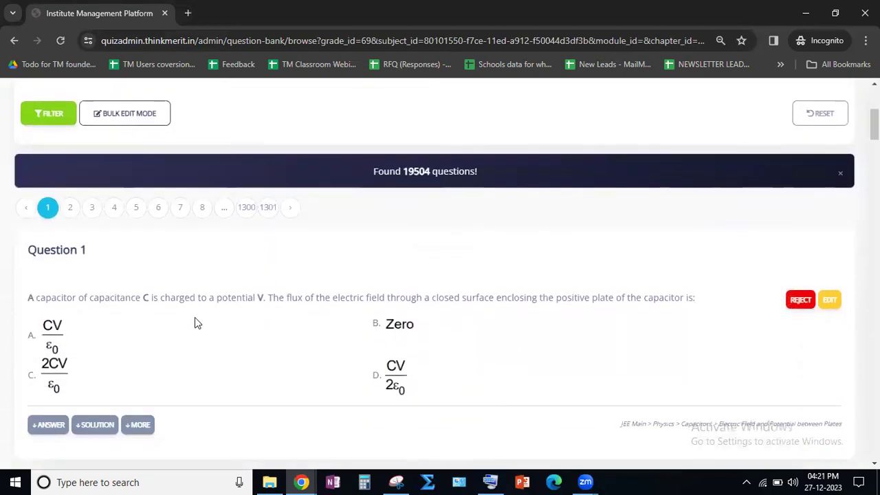
scroll(195, 323, down, 1)
drag(654, 358, 841, 361)
click(694, 360)
click(767, 359)
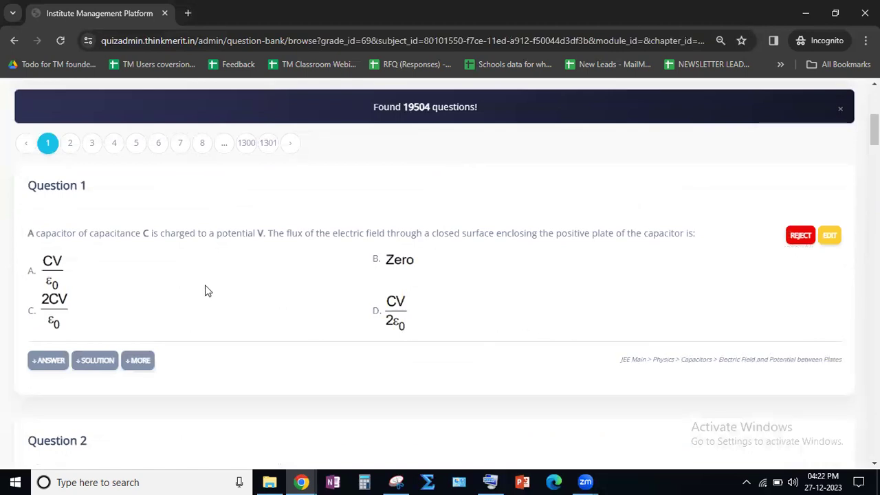
drag(33, 233, 626, 234)
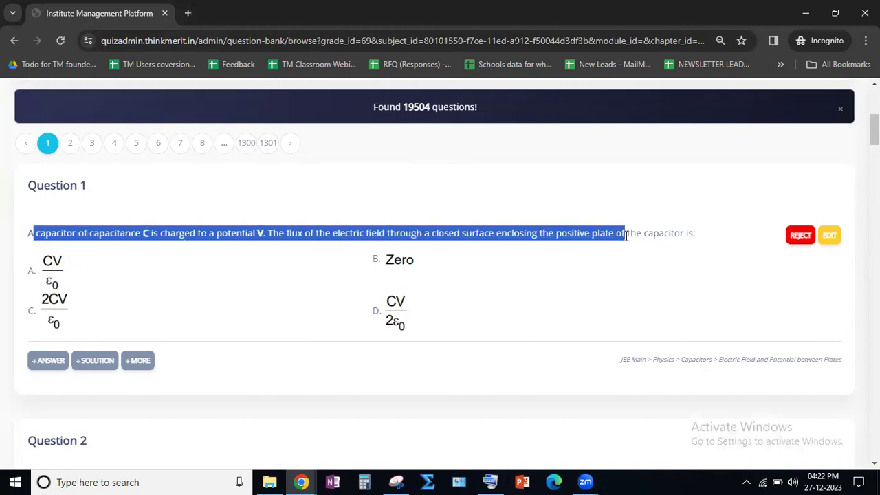
click(165, 298)
- Show and hide the answer and the solution of the capacitor question, Question 1
click(48, 364)
scroll(199, 281, down, 1)
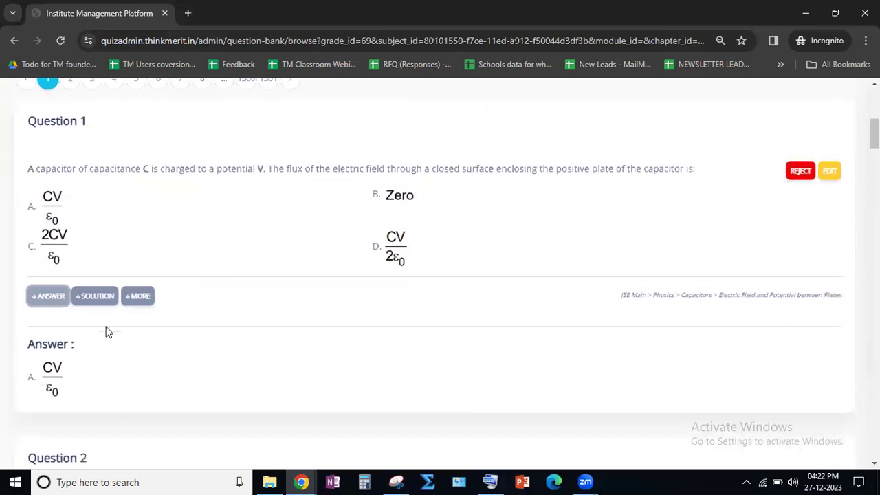
click(53, 299)
click(94, 303)
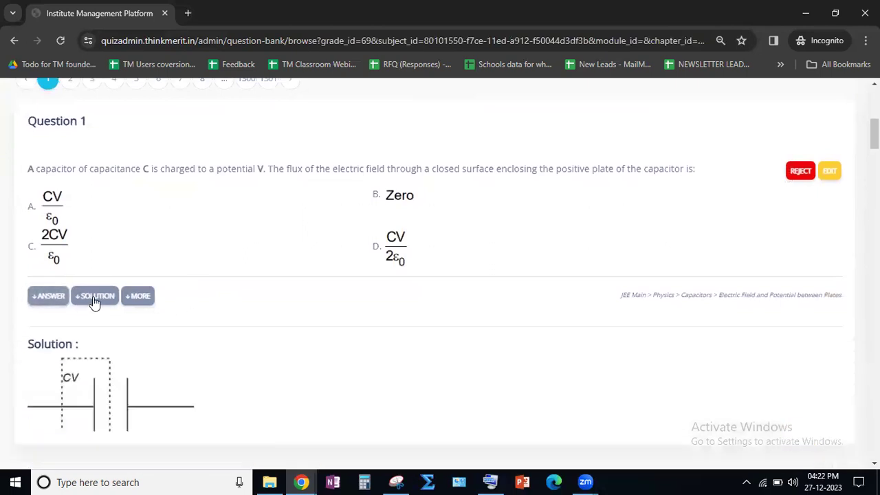
scroll(94, 302, down, 3)
scroll(94, 303, up, 1)
scroll(94, 275, up, 1)
click(94, 229)
- Show and hide the answer and the solution of Question 2 about the car horn frequency
scroll(158, 313, down, 3)
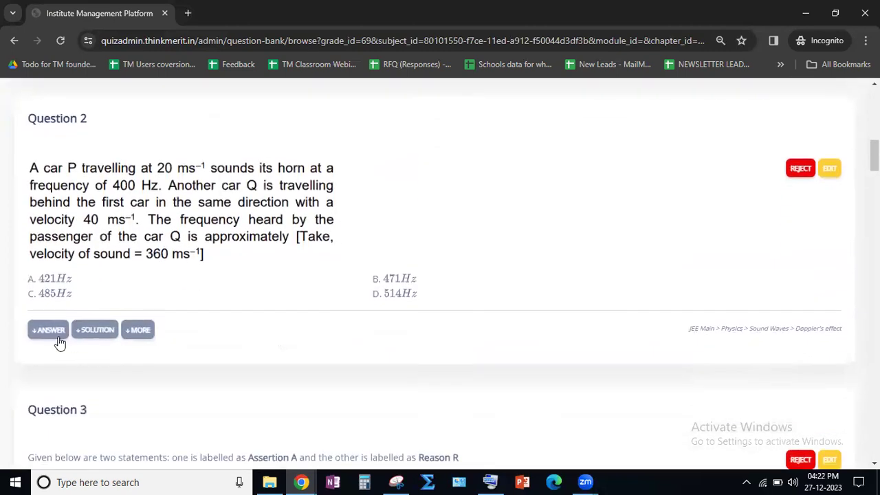
click(53, 336)
click(53, 336)
click(94, 329)
scroll(266, 338, down, 3)
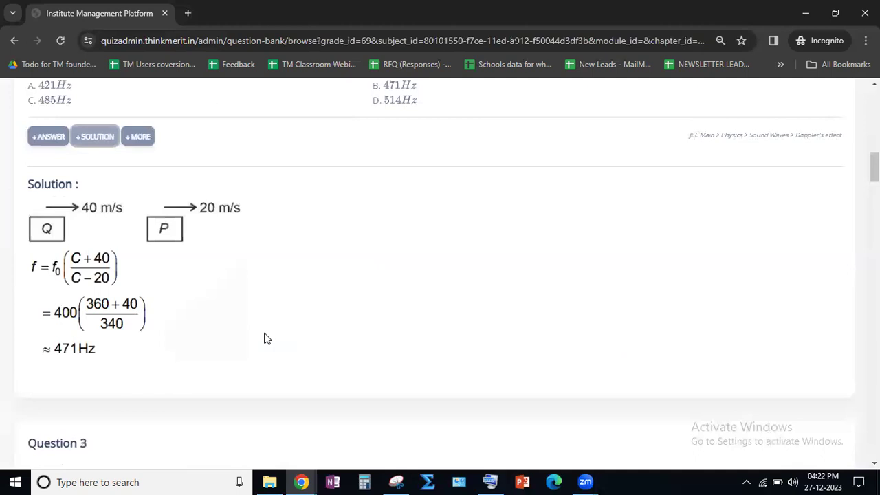
scroll(266, 338, up, 2)
click(94, 261)
- Look through Questions 3 to 6 of the JEE Main Physics list
scroll(228, 308, down, 3)
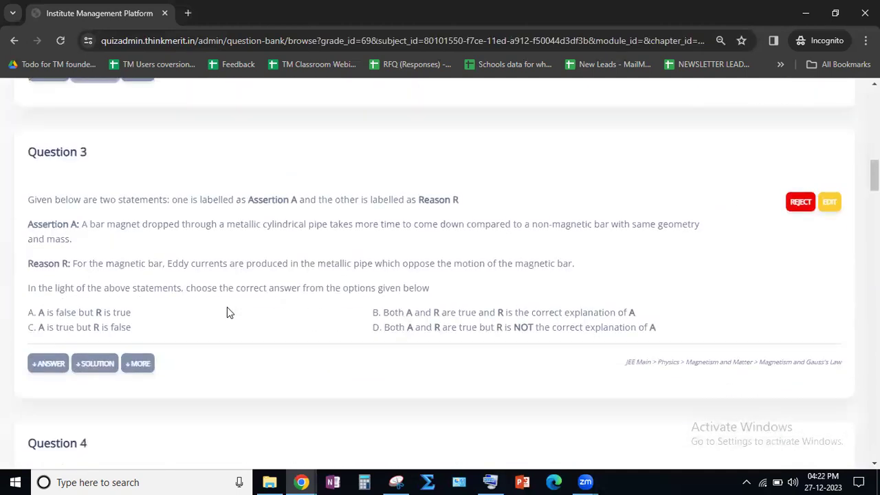
scroll(225, 307, down, 1)
scroll(226, 310, down, 4)
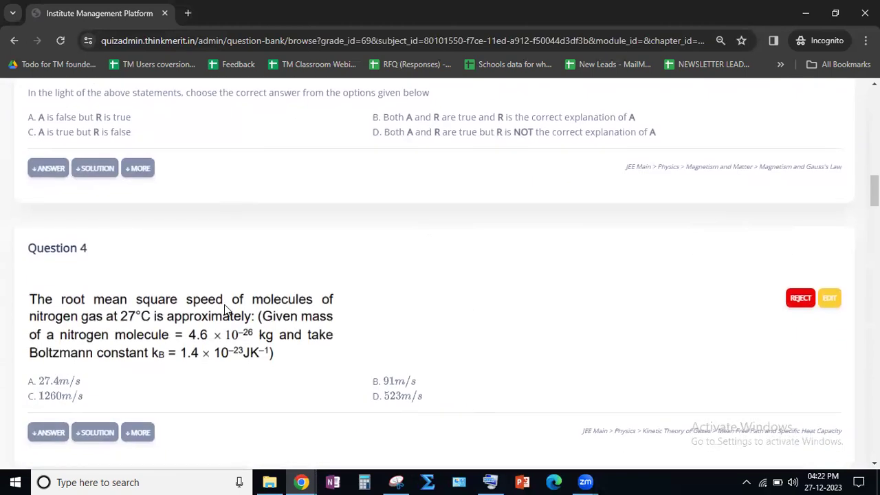
scroll(227, 308, down, 4)
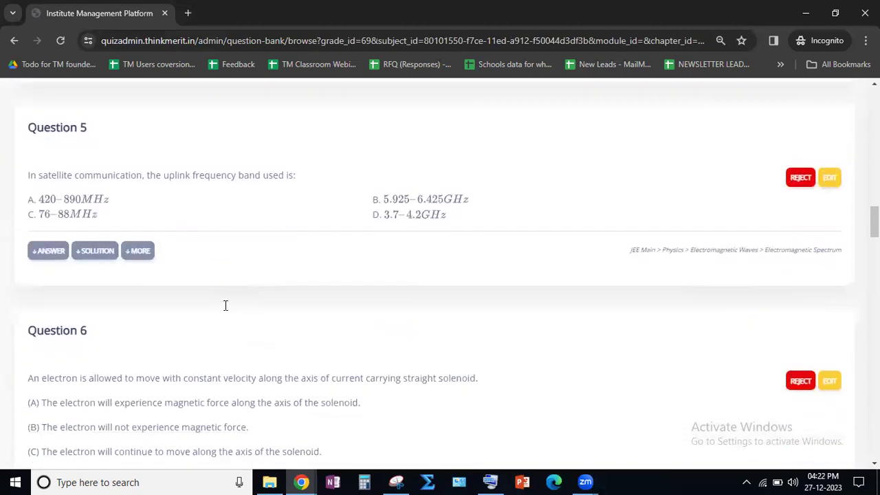
- Narrow the JEE Main Physics questions to the Numerical Type question type
scroll(227, 310, up, 3)
scroll(227, 309, up, 10)
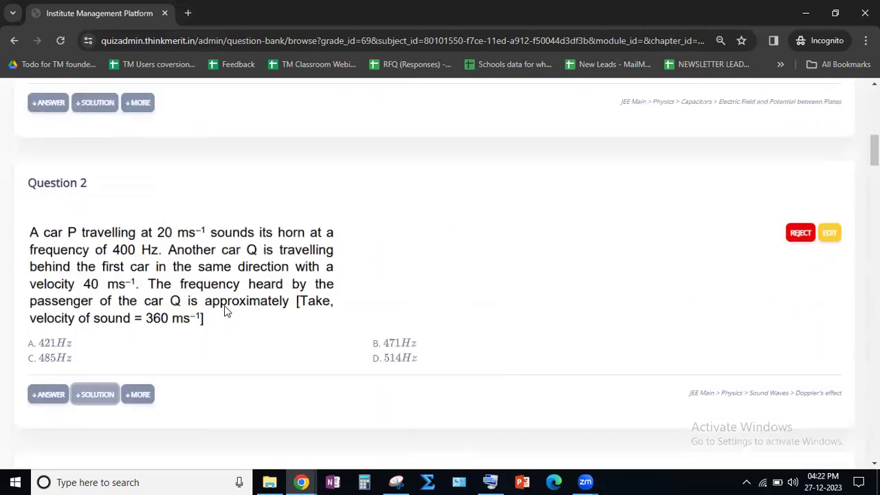
scroll(316, 330, up, 2)
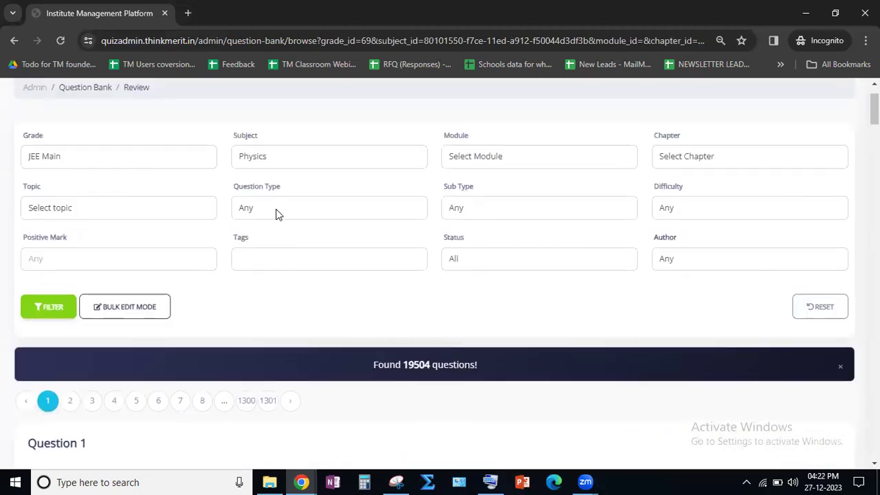
click(277, 209)
click(276, 264)
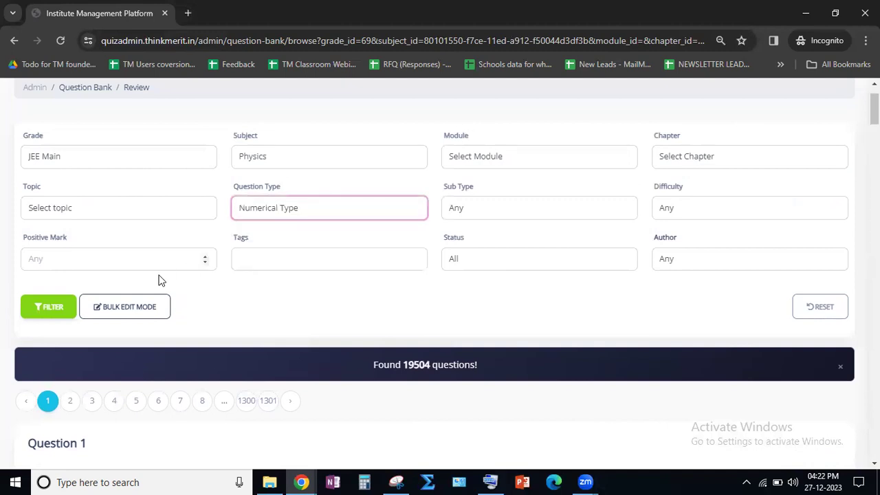
click(53, 308)
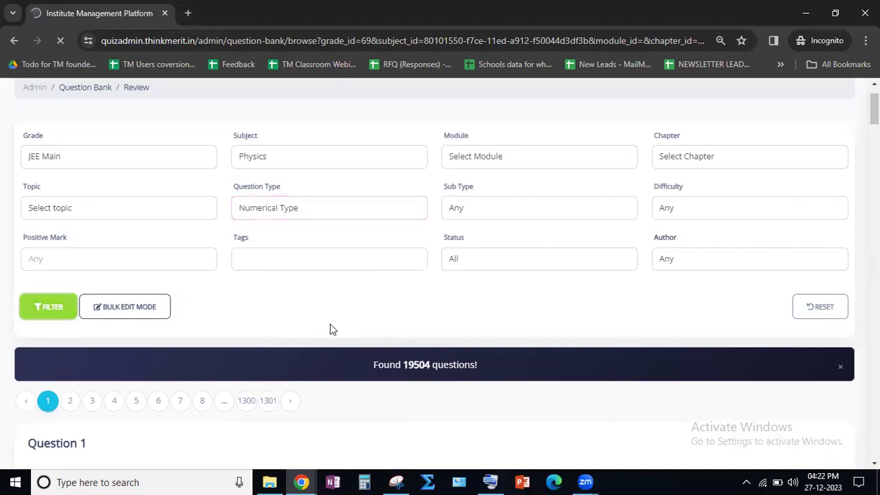
- Check the number of numerical questions found, and show and hide the answer and solution of Question 1
scroll(352, 324, down, 6)
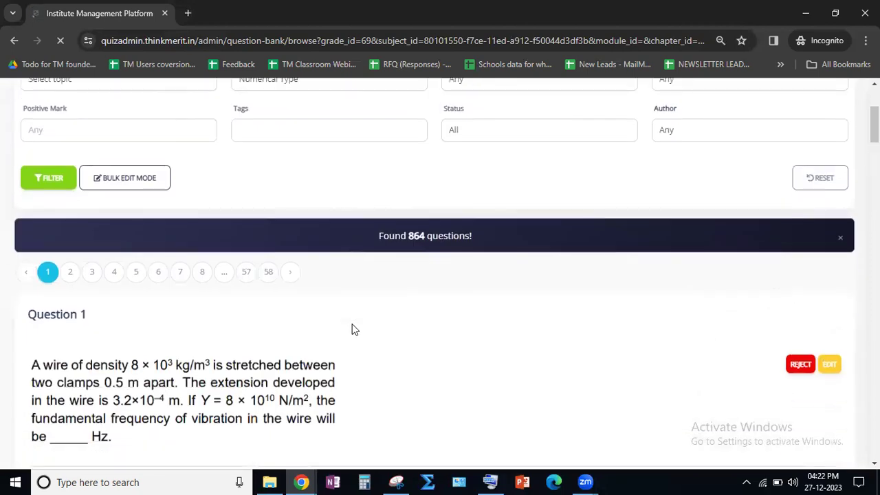
scroll(364, 304, up, 2)
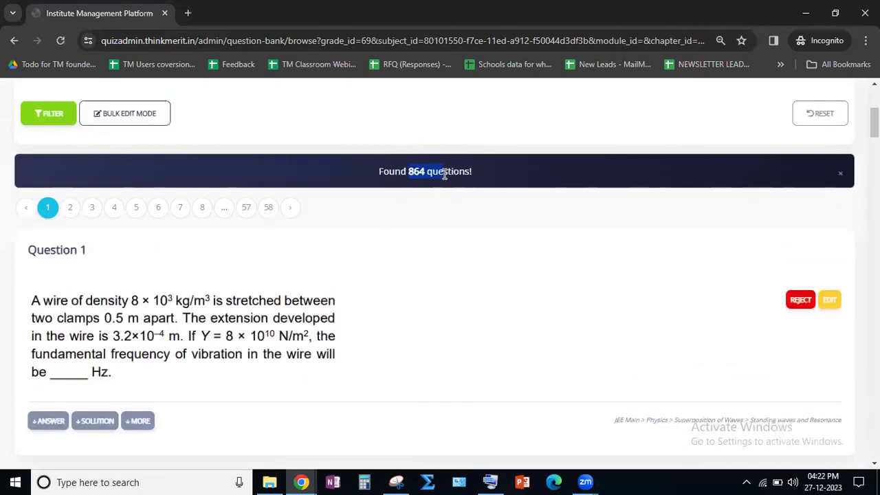
scroll(186, 377, down, 3)
click(48, 227)
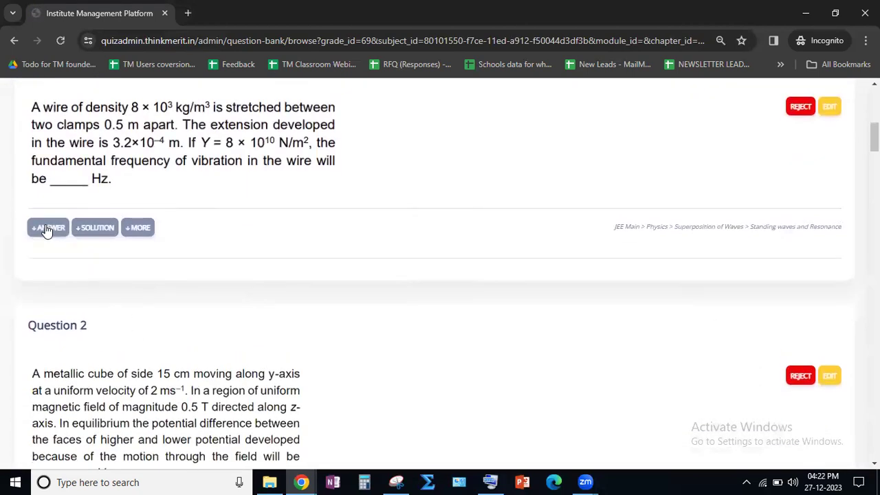
click(48, 228)
click(94, 228)
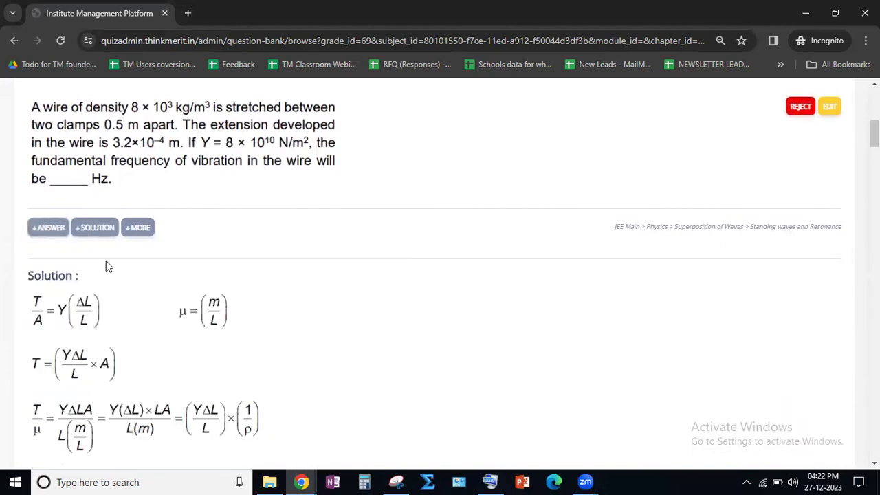
scroll(110, 275, down, 4)
scroll(122, 294, down, 2)
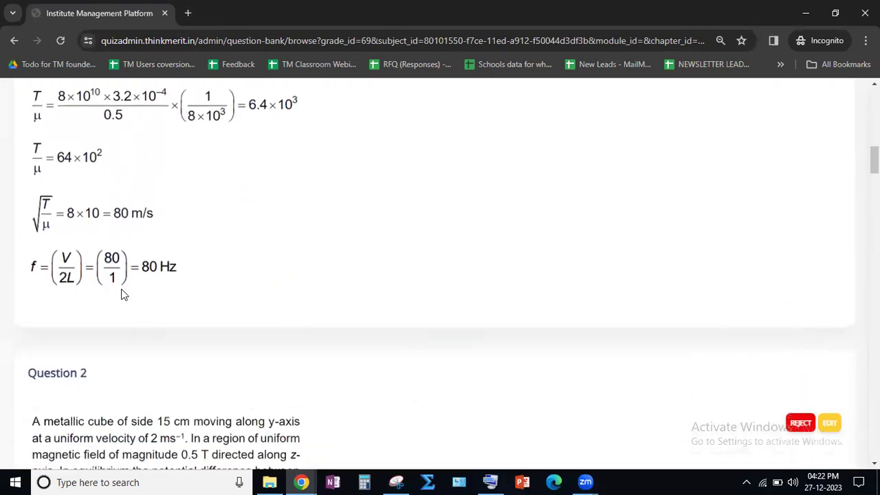
scroll(121, 292, up, 7)
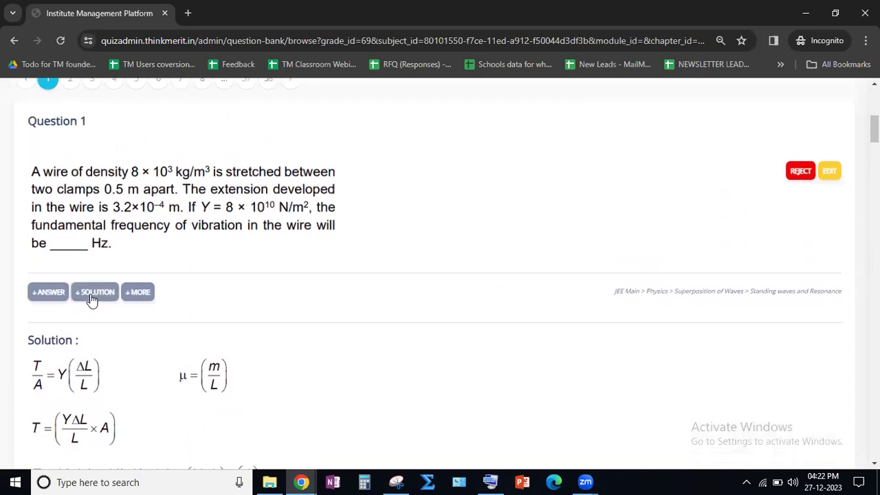
click(93, 300)
- Look through the numerical Physics questions that follow Question 1
scroll(338, 290, down, 10)
scroll(336, 286, down, 15)
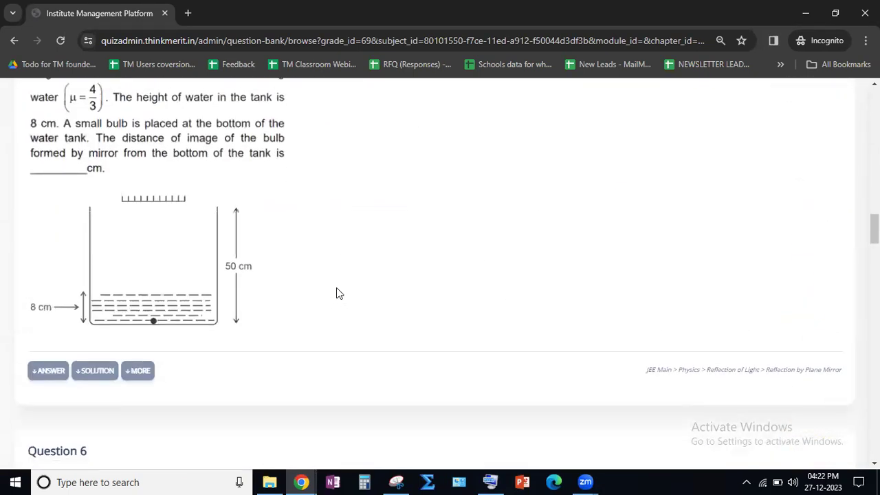
scroll(336, 292, down, 7)
scroll(430, 288, up, 9)
scroll(567, 308, up, 20)
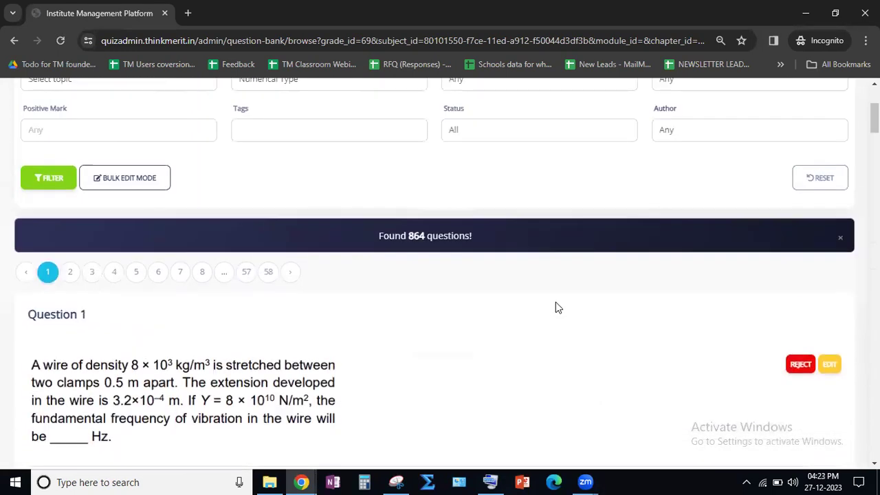
- View the options of the Difficulty filter without changing it
scroll(555, 308, up, 3)
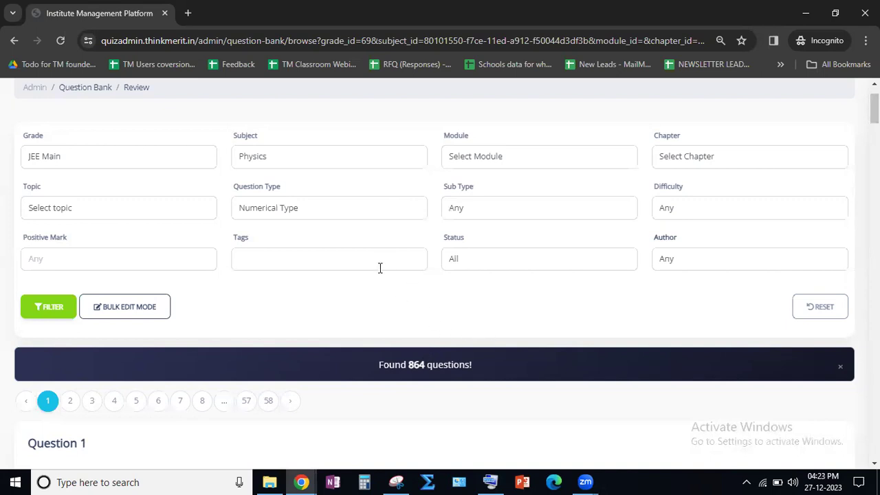
click(680, 212)
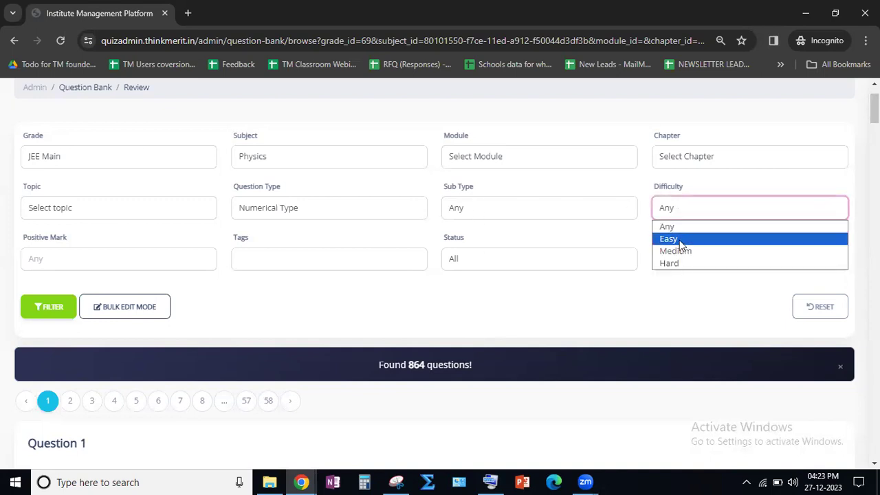
click(310, 207)
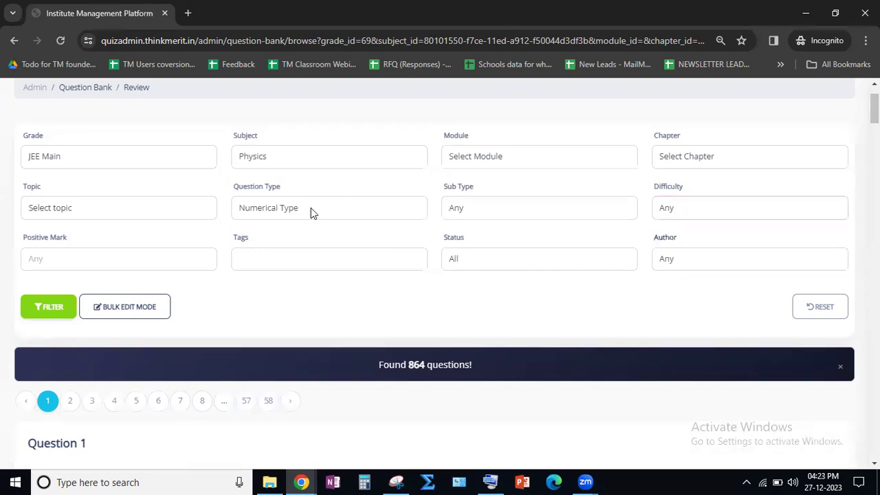
- Filter the JEE Main questions by question type MCQ Single Correct and subject Mathematics
click(311, 208)
click(289, 238)
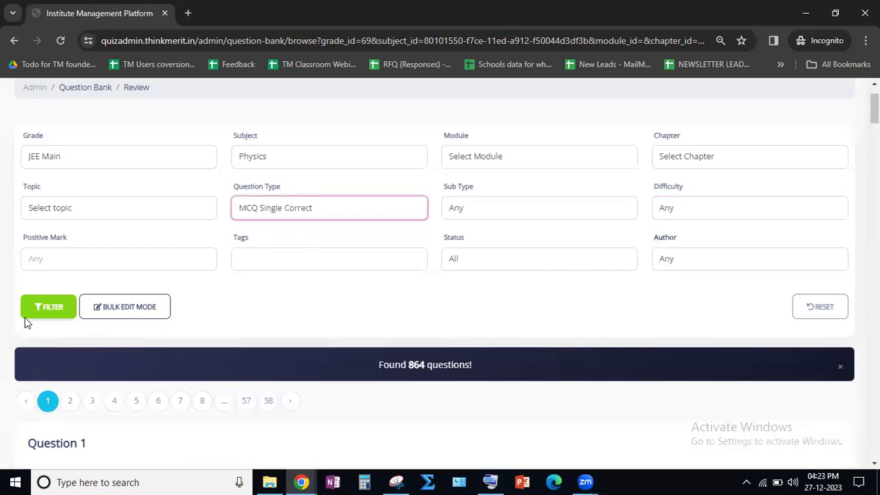
click(270, 157)
click(269, 210)
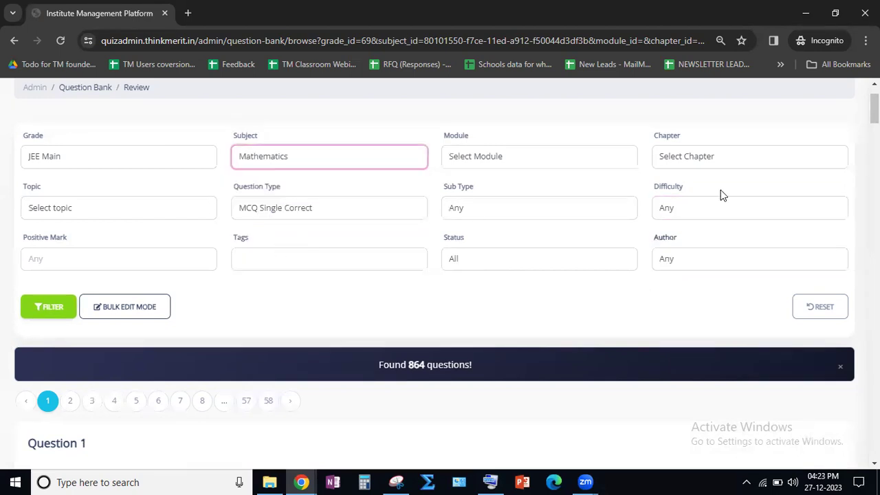
click(54, 307)
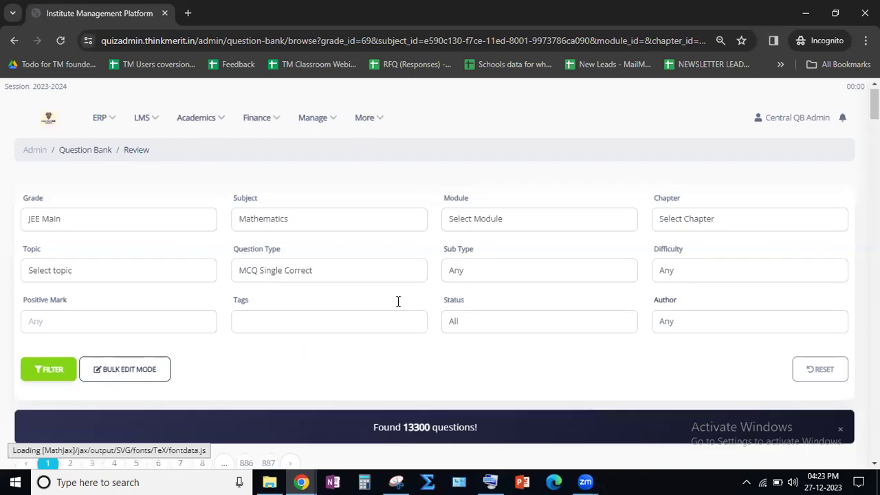
- Look through the first questions of the filtered JEE Main Mathematics list
scroll(397, 301, down, 3)
scroll(398, 304, down, 2)
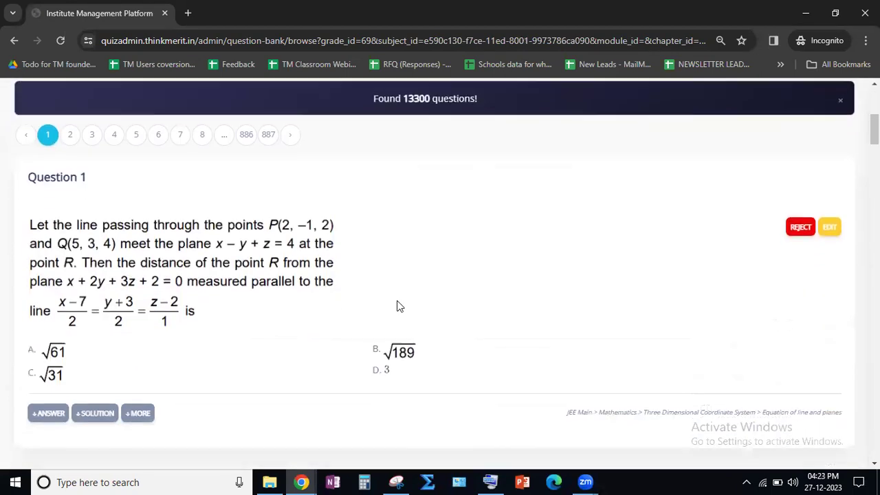
scroll(397, 306, down, 1)
scroll(133, 235, down, 2)
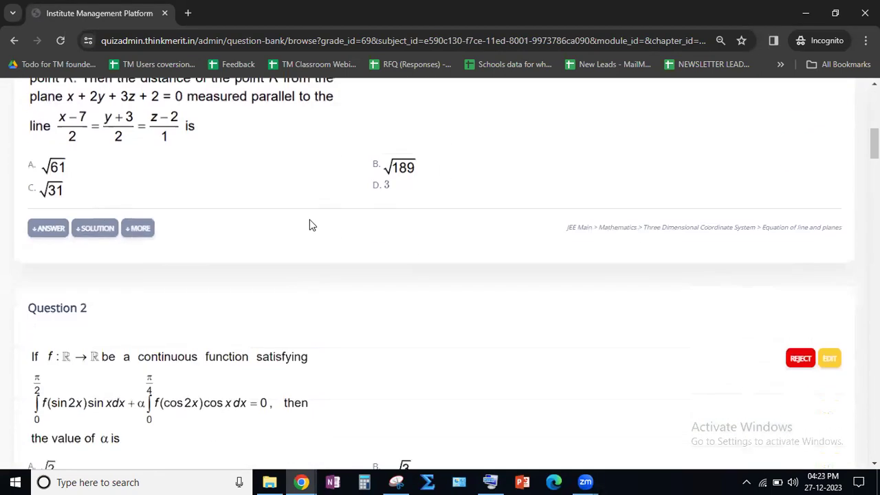
- View the solution and the answer of Question 1 in the Mathematics list, and hide both again
click(86, 228)
scroll(232, 276, down, 2)
scroll(232, 276, down, 5)
scroll(231, 276, up, 10)
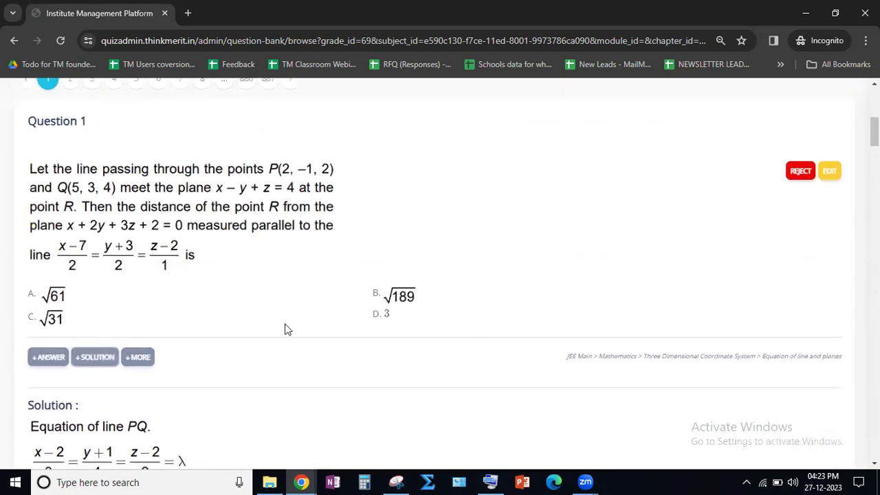
click(95, 358)
click(38, 363)
click(45, 363)
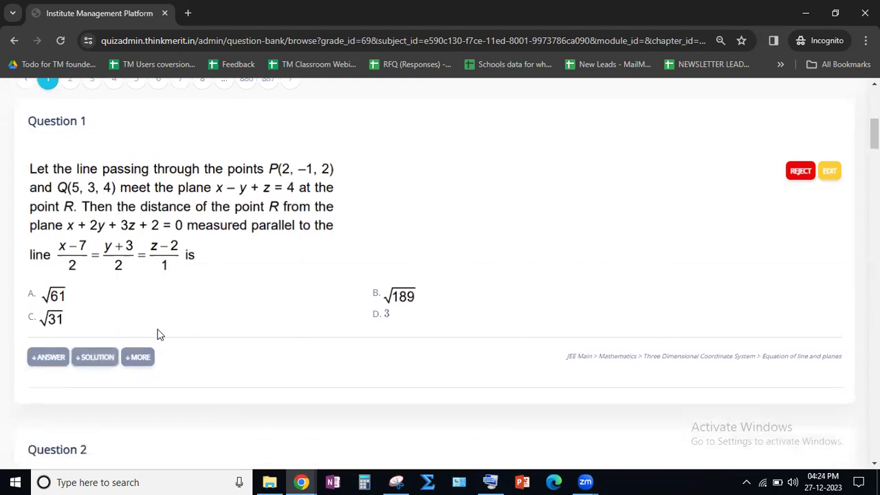
- View the solution and answer of Question 6 on the differential equation, hide both, and check its chapter and topic path
scroll(202, 317, down, 5)
scroll(200, 317, down, 13)
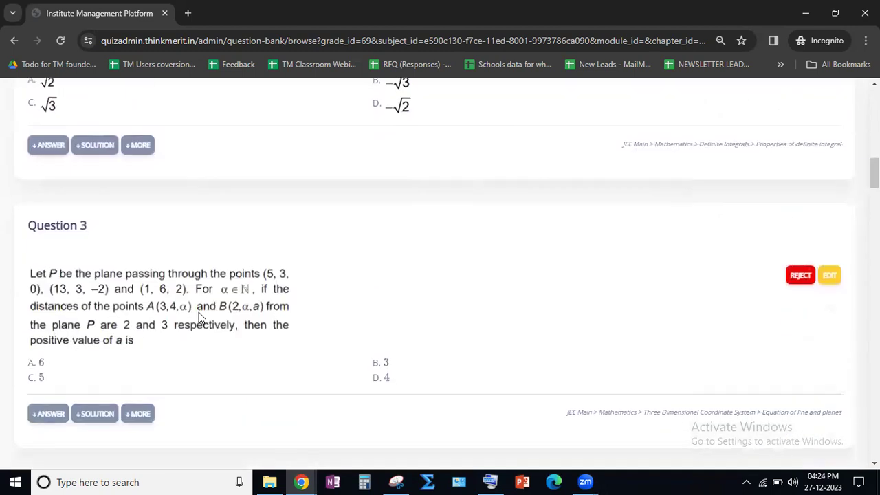
scroll(198, 312, down, 8)
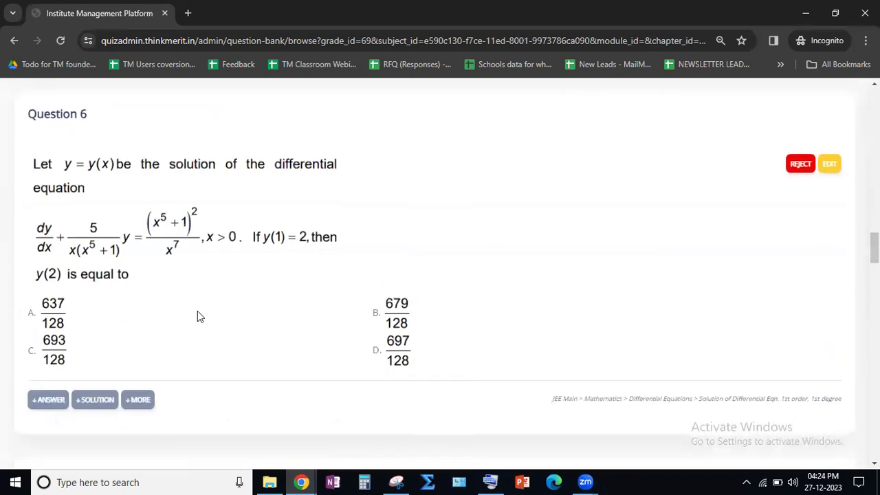
click(93, 209)
scroll(116, 256, down, 8)
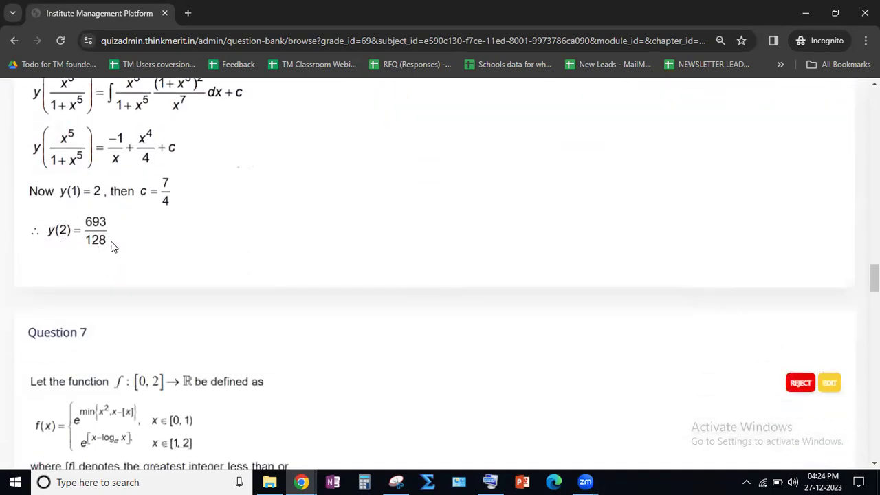
scroll(103, 255, up, 8)
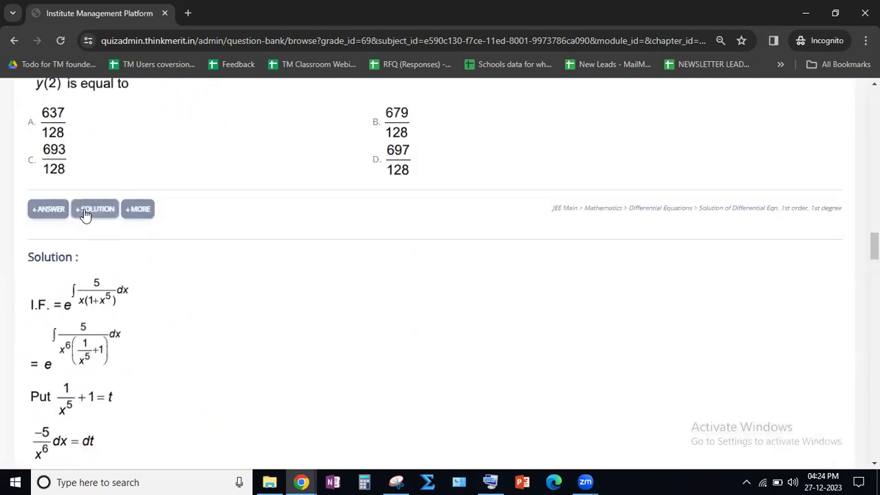
click(52, 213)
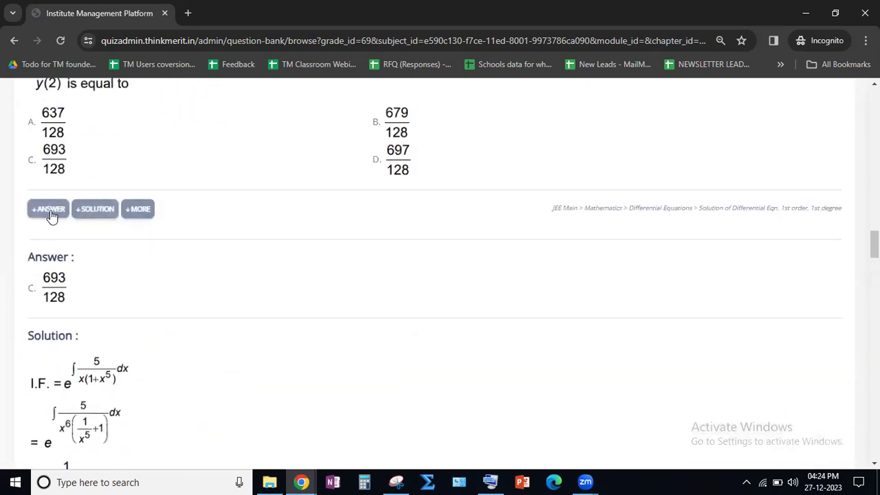
click(49, 215)
click(96, 211)
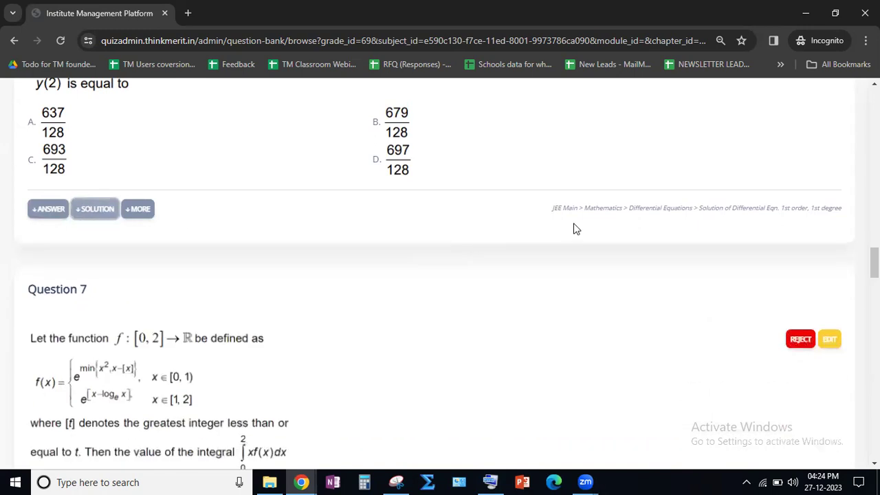
drag(585, 209, 757, 212)
- Leave the filtered question list and open the page for creating a new assessment
scroll(316, 207, down, 5)
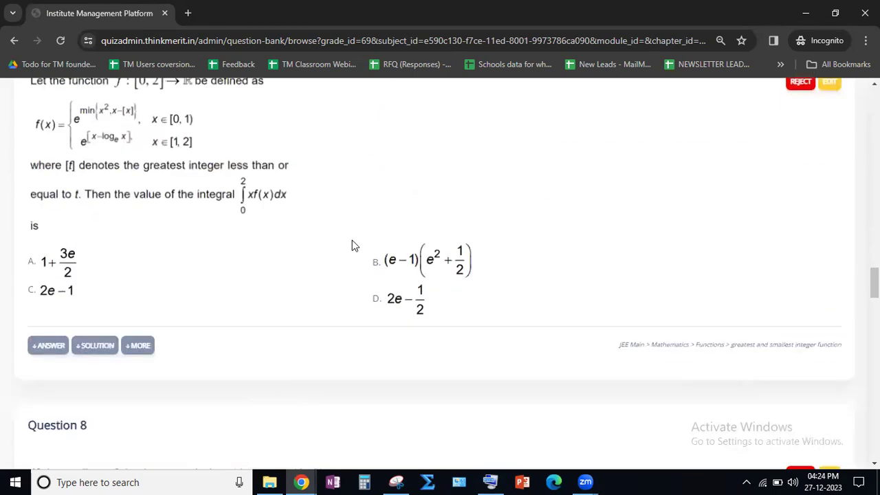
scroll(355, 249, down, 5)
scroll(357, 253, up, 15)
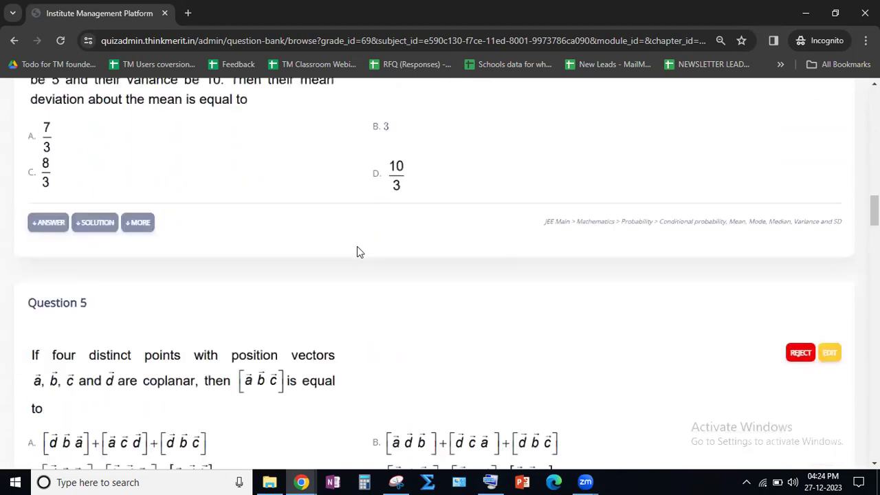
scroll(358, 246, up, 15)
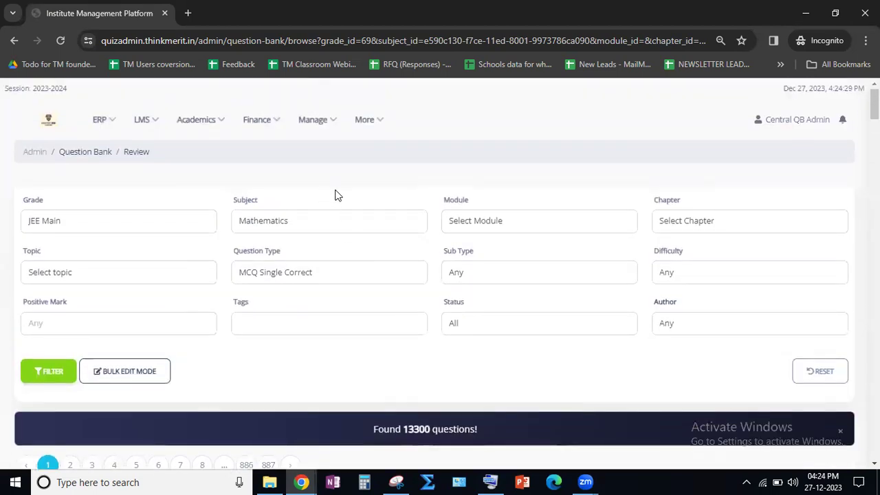
click(213, 124)
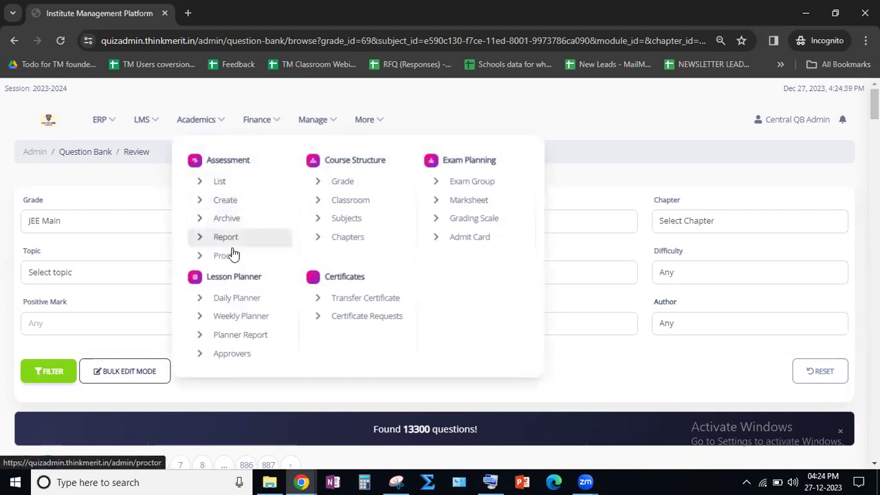
click(234, 204)
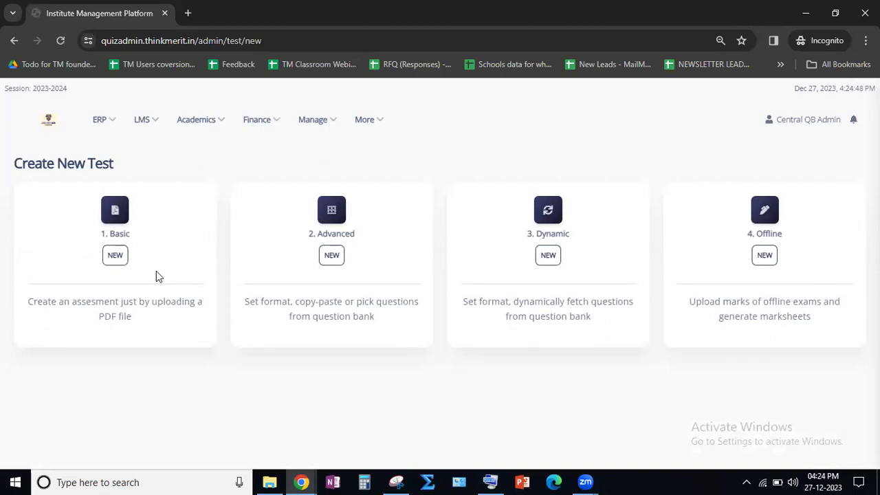
- Read the descriptions of the Basic and Advanced test types
drag(112, 234, 136, 237)
click(126, 232)
double_click(323, 232)
click(359, 239)
drag(297, 302, 422, 321)
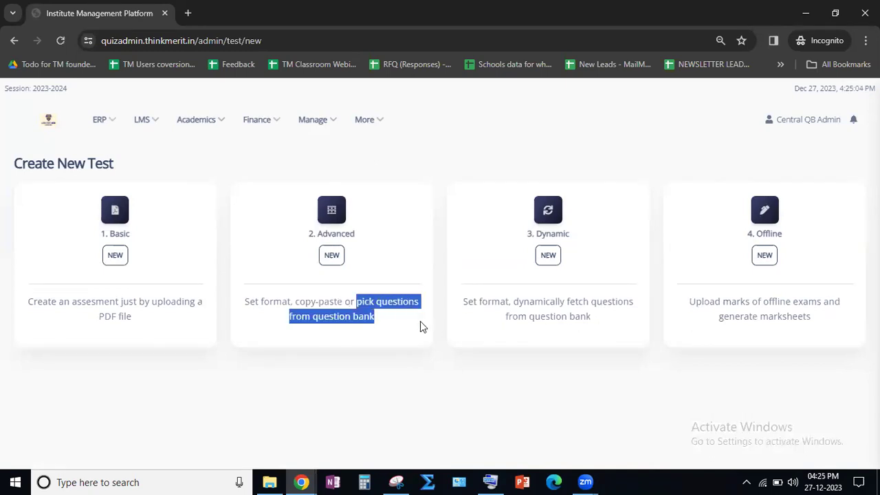
click(388, 317)
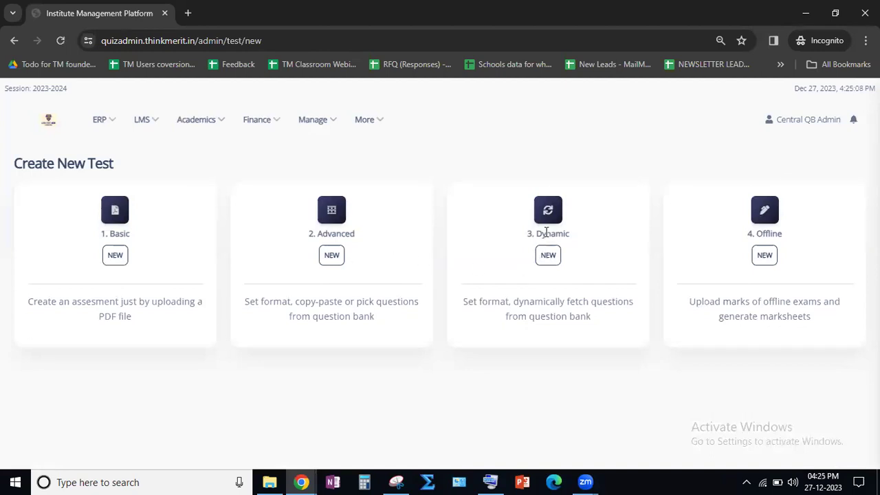
- Read how the Dynamic test type gets its questions from the question bank
drag(536, 234, 568, 234)
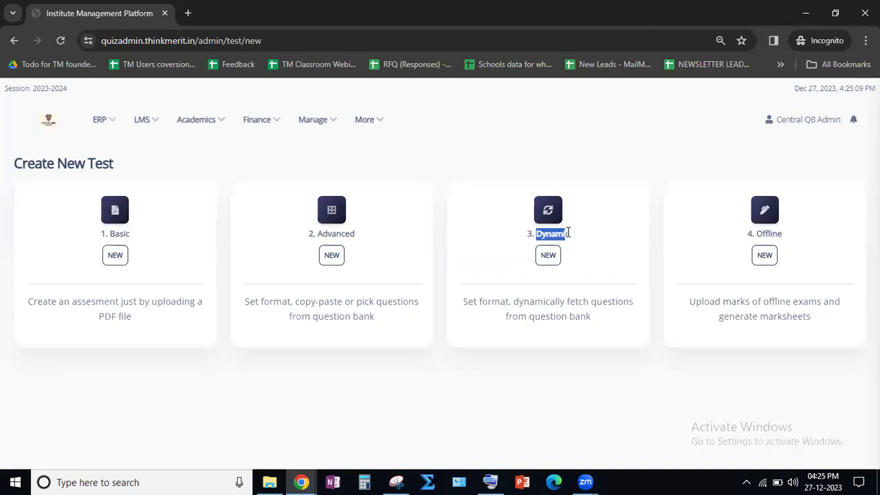
click(527, 302)
drag(513, 302, 589, 302)
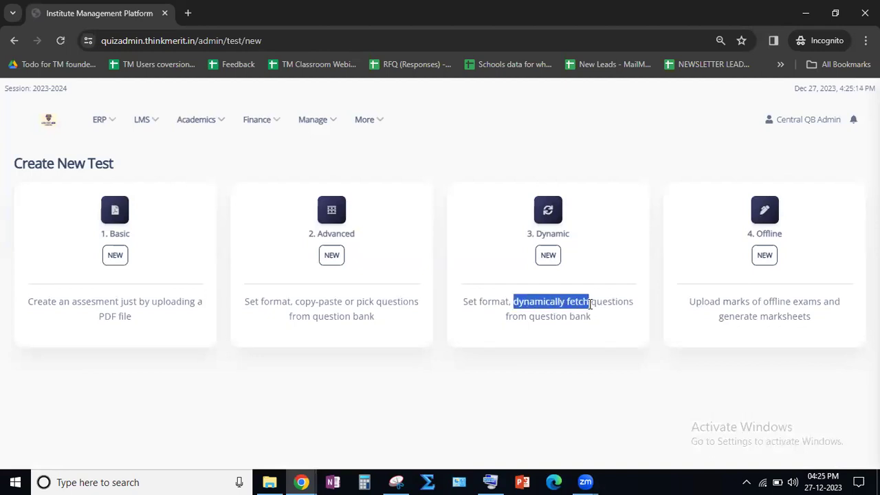
click(562, 321)
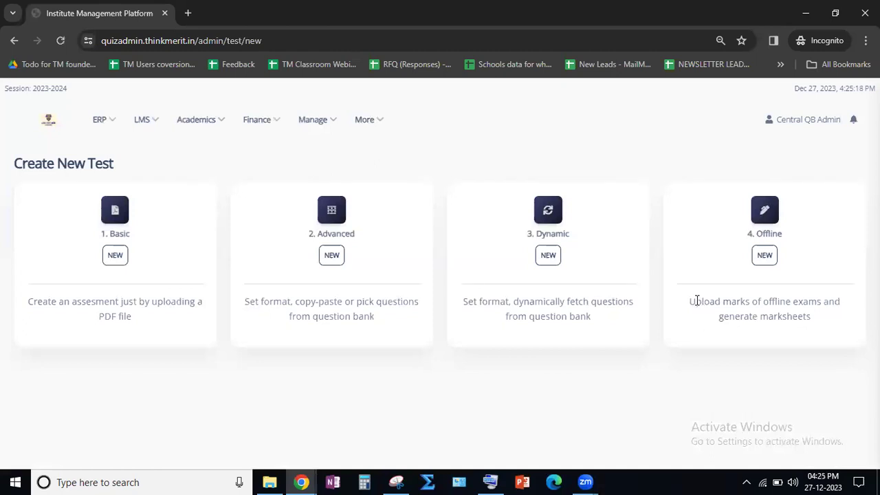
- Read what the Offline test type offers for offline exam marks and marksheets
drag(689, 301, 820, 304)
click(793, 304)
drag(764, 302, 822, 304)
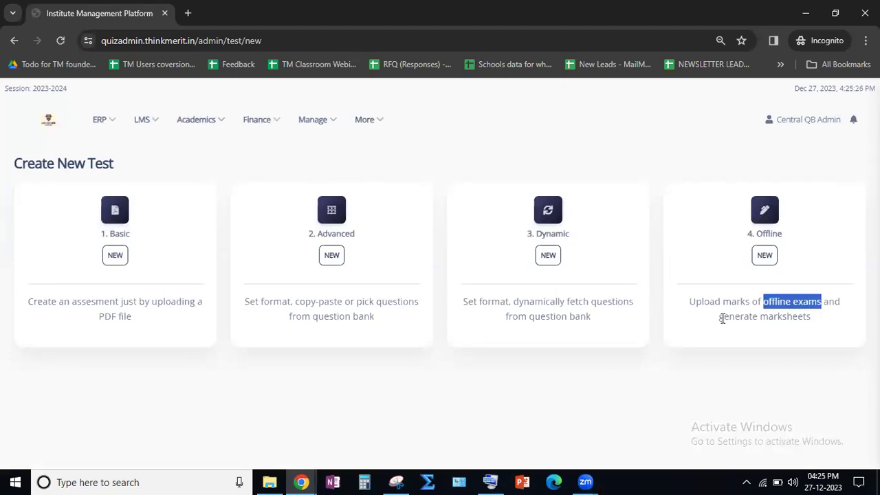
drag(722, 318, 809, 318)
drag(757, 233, 778, 234)
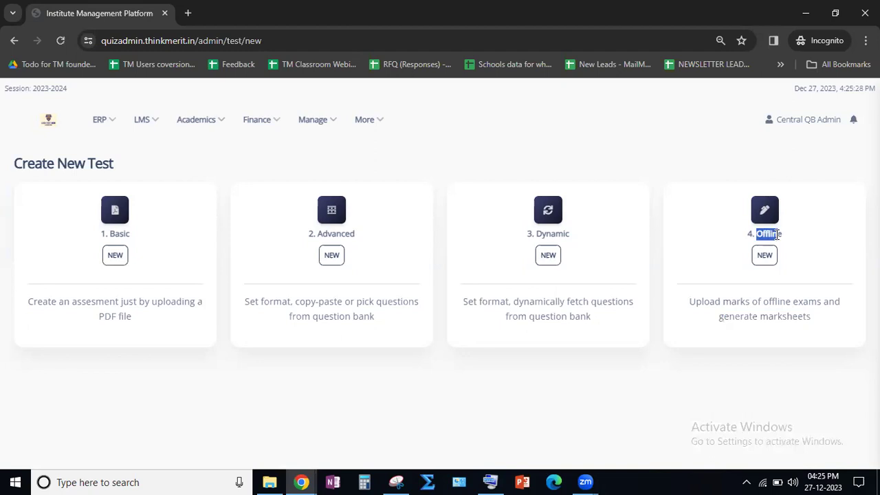
triple_click(777, 234)
click(768, 233)
- Start a new Advanced test and name it "Demo Test - ThinkMerit"
click(332, 255)
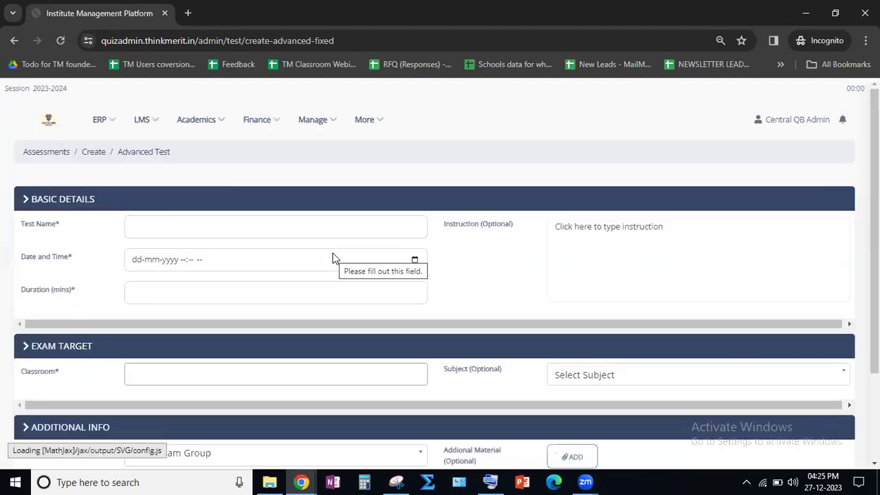
click(181, 227)
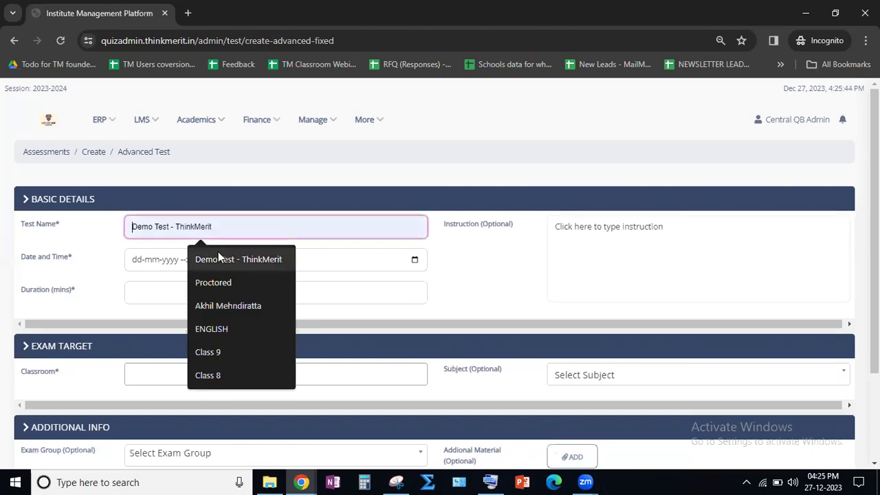
click(218, 251)
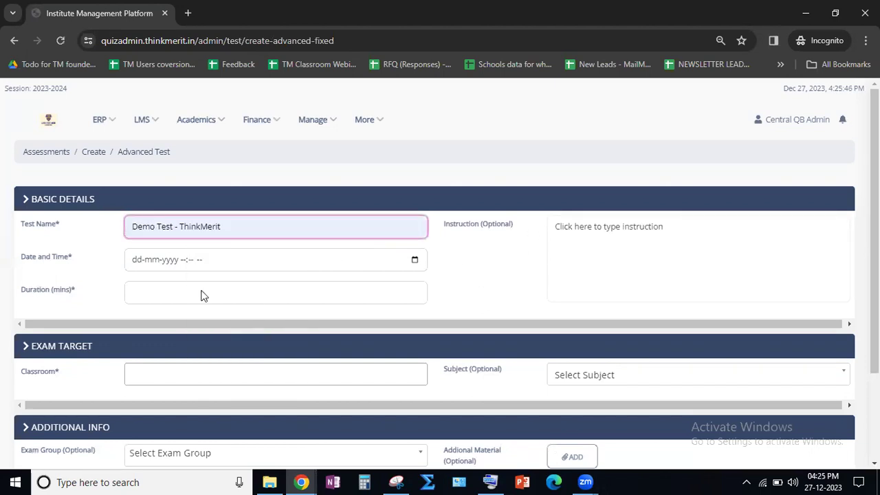
click(415, 260)
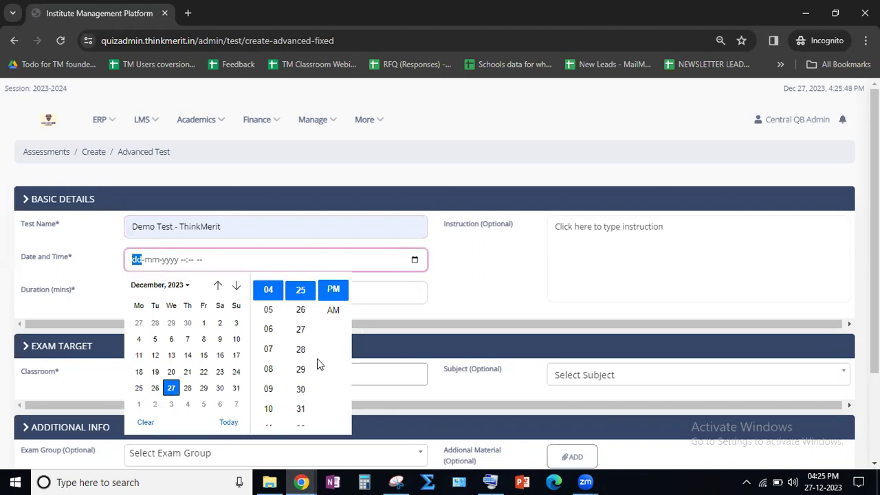
click(171, 390)
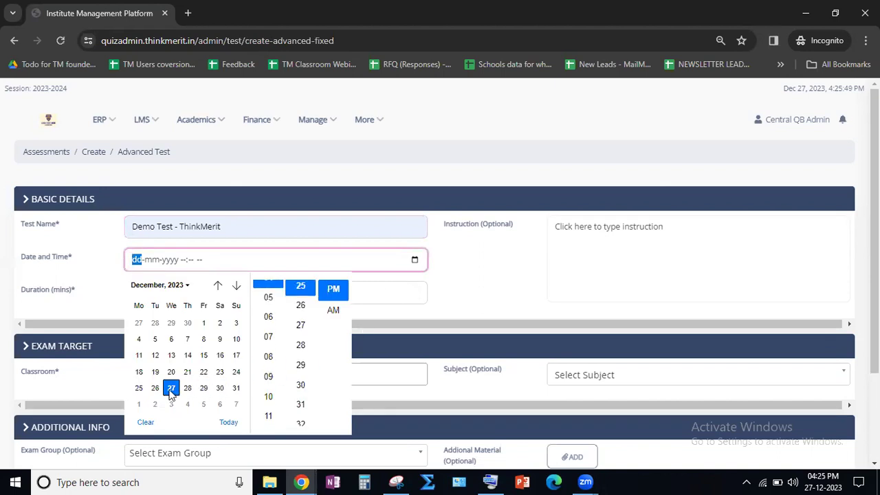
click(470, 289)
click(235, 298)
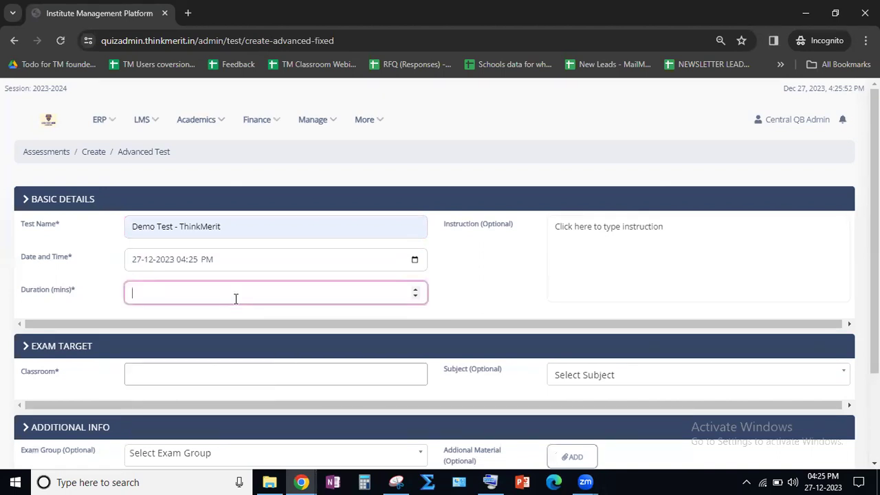
click(233, 312)
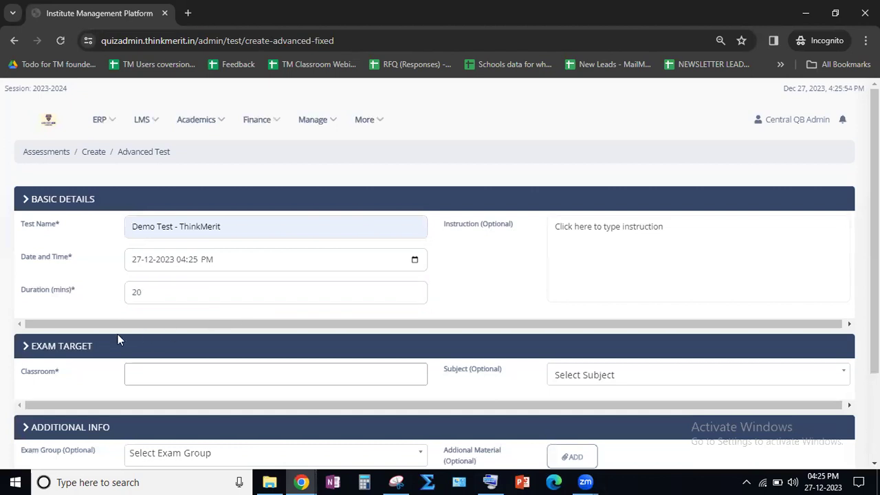
click(73, 296)
- Assign the test to the JEE Main classroom with Physics as the subject, and save to continue to the test format
scroll(43, 346, down, 1)
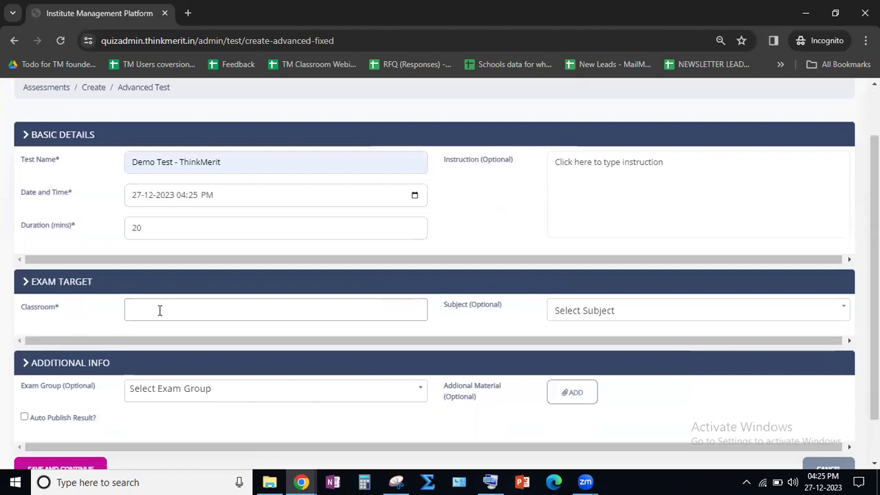
click(163, 308)
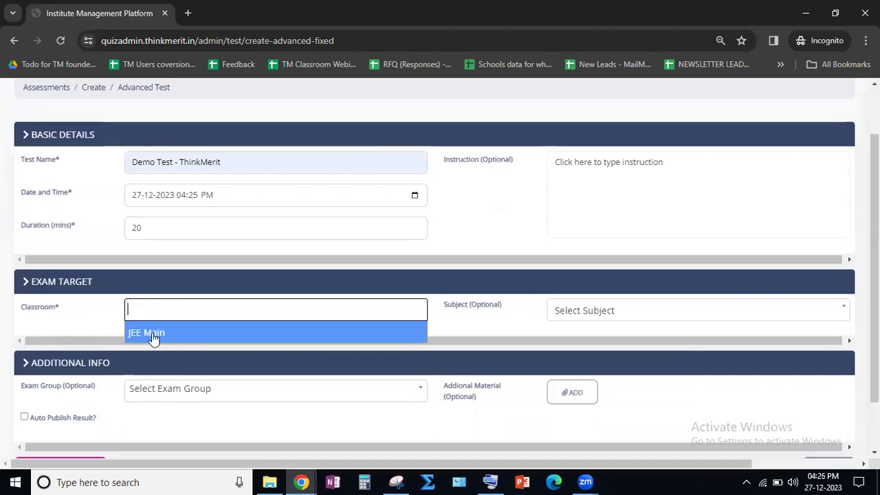
click(153, 334)
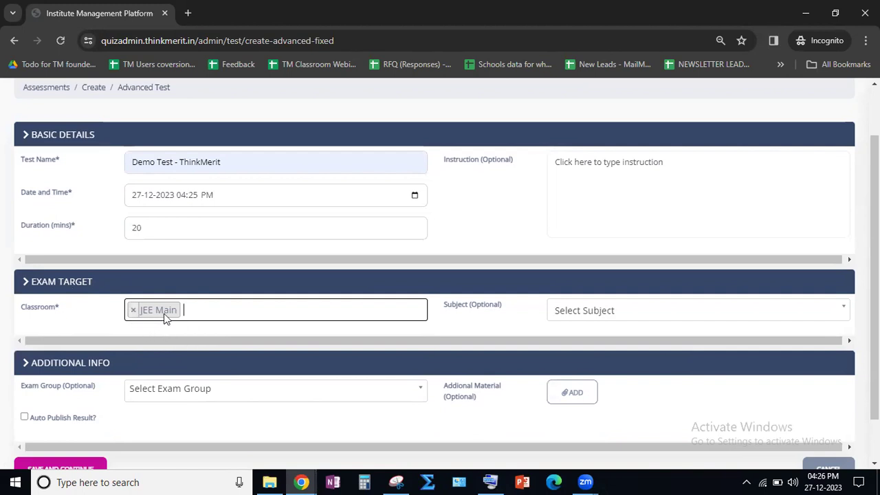
scroll(38, 325, down, 2)
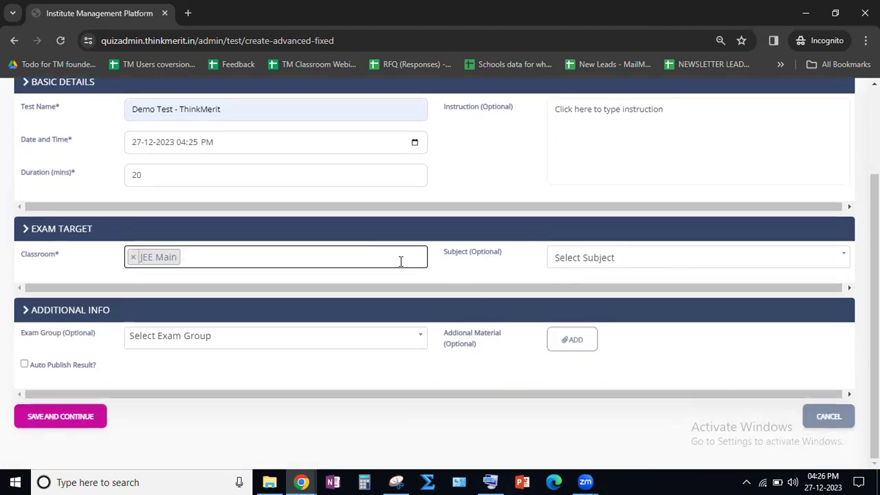
click(608, 260)
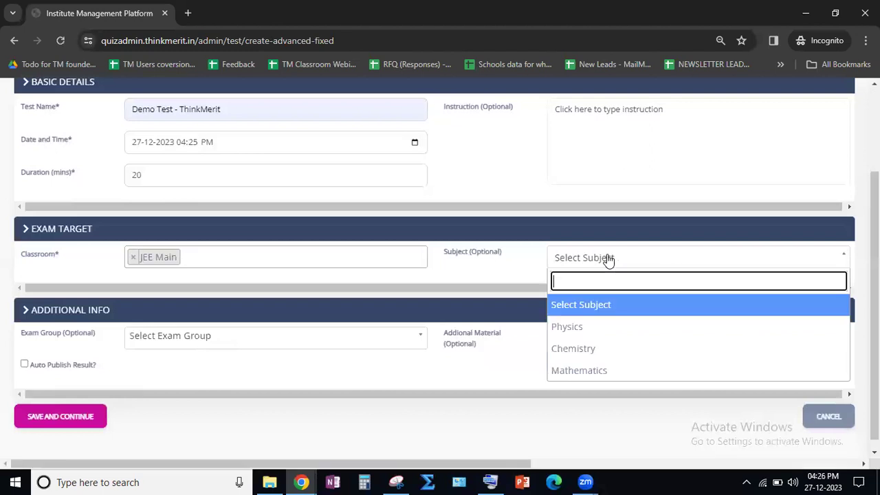
click(579, 333)
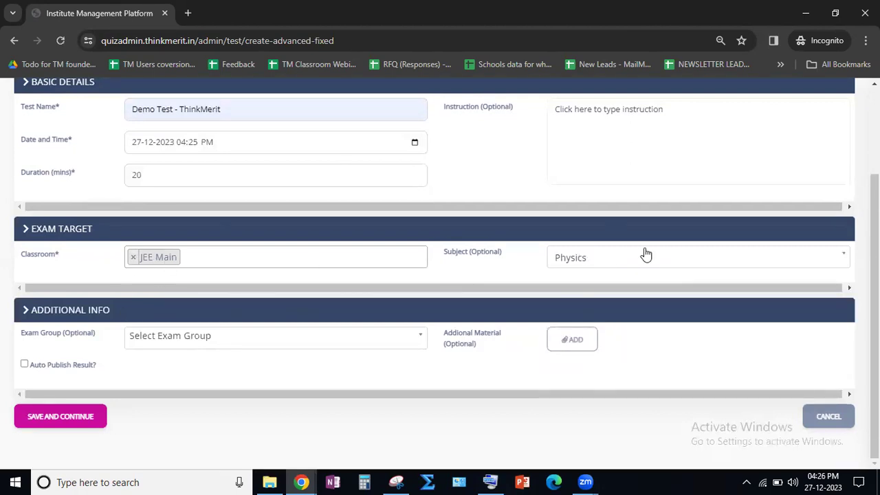
click(72, 420)
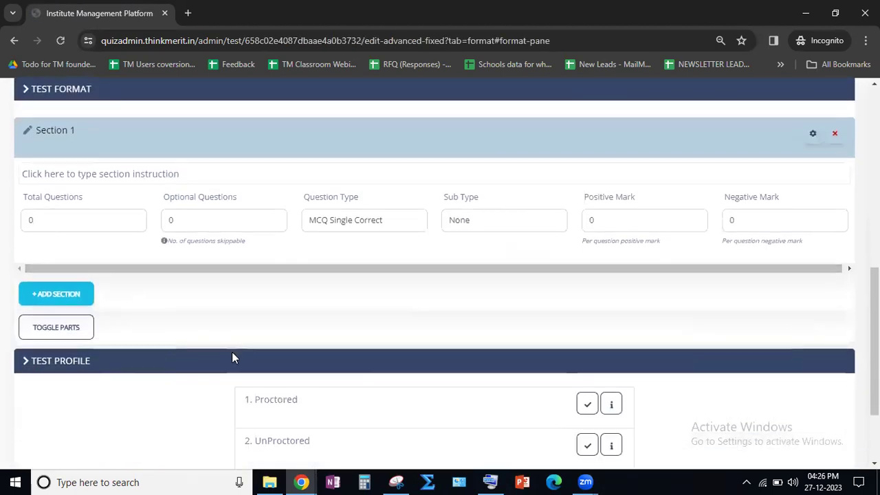
- Apply the UnProctored test profile to the test and return to the settings of Section 1
scroll(358, 390, down, 1)
click(587, 384)
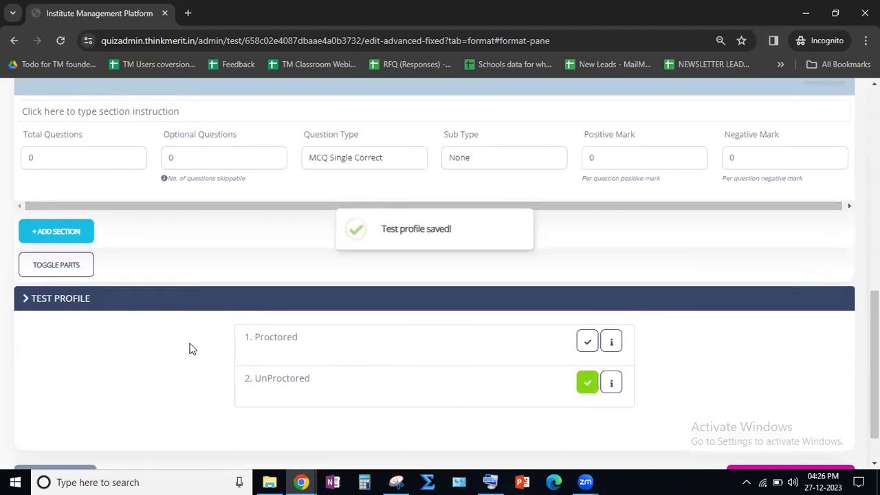
scroll(189, 344, up, 15)
scroll(148, 300, down, 6)
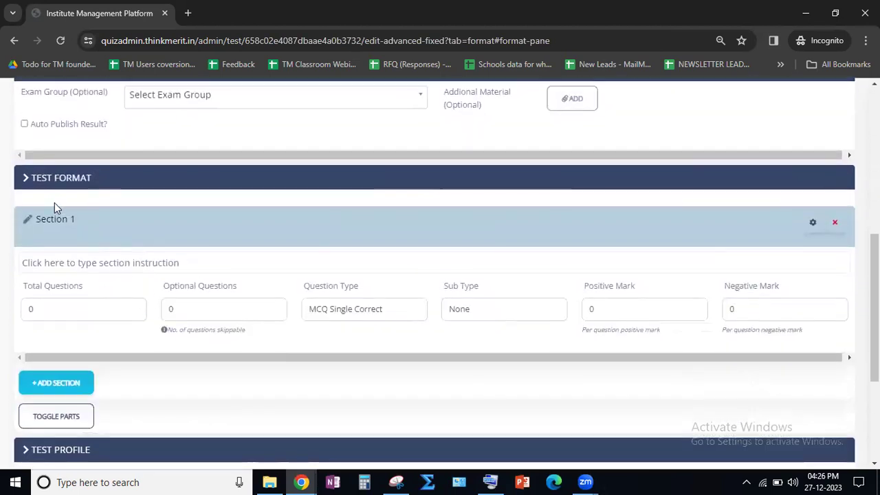
- Rename Section 1 as "MCQ TYPE" and open its section instruction for editing
drag(81, 220, 19, 225)
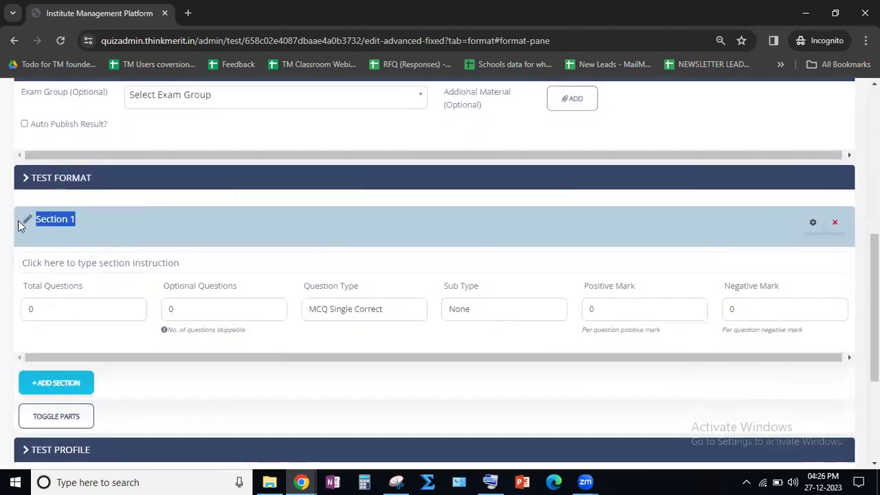
text(MC)
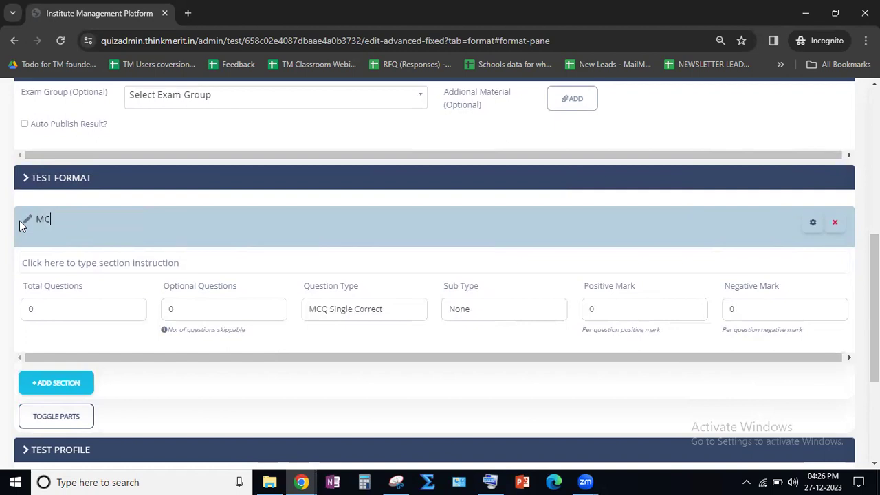
text(Q TYPE)
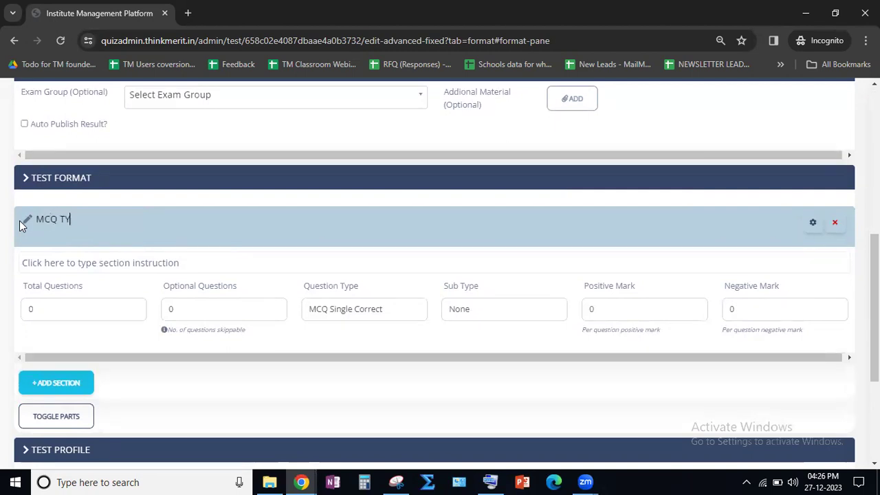
click(148, 264)
click(112, 271)
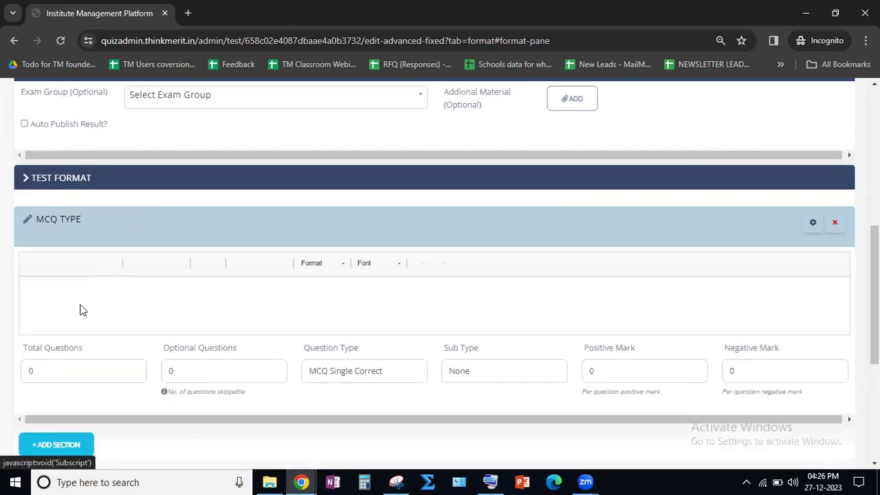
- Set the MCQ TYPE section's total questions to 20, and change the number to 5
drag(69, 373, 2, 381)
text(20)
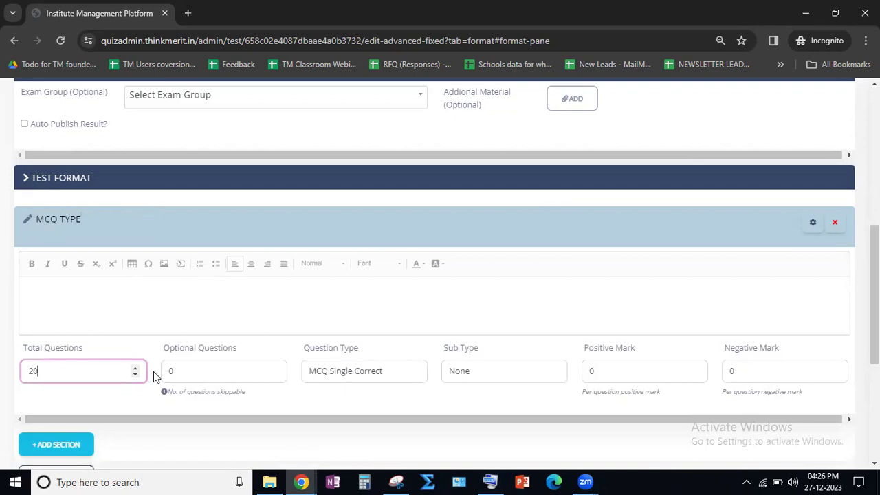
drag(60, 365, 10, 373)
text(5)
drag(164, 352, 240, 352)
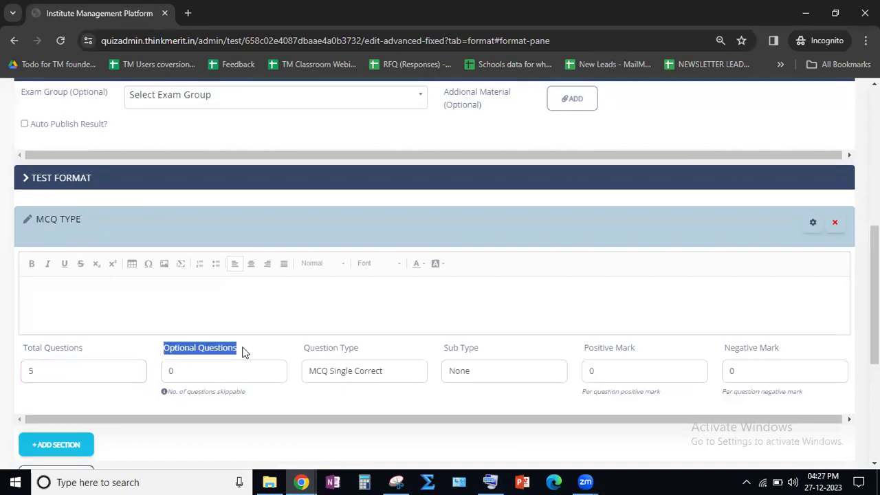
click(203, 353)
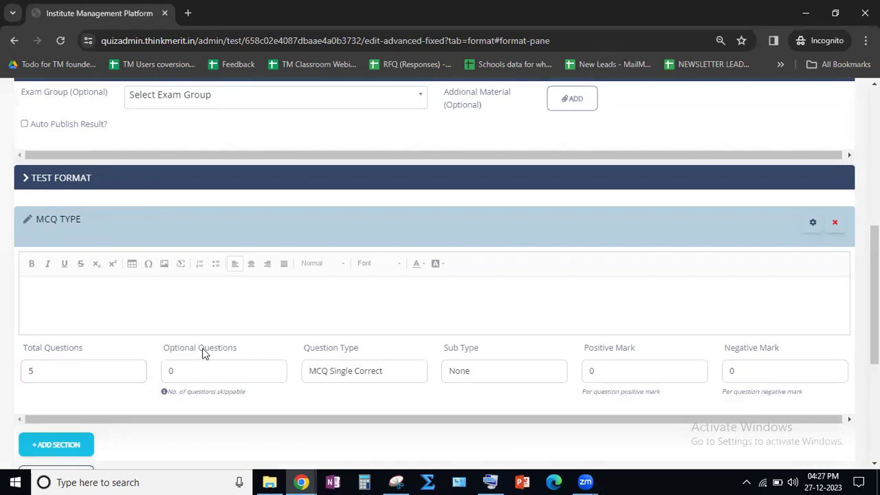
triple_click(193, 348)
click(206, 354)
double_click(183, 371)
click(212, 351)
double_click(169, 371)
- Keep the MCQ TYPE section as MCQ Single Correct with sub type None, and set its marks to 4 positive and -1 negative
click(348, 377)
click(347, 377)
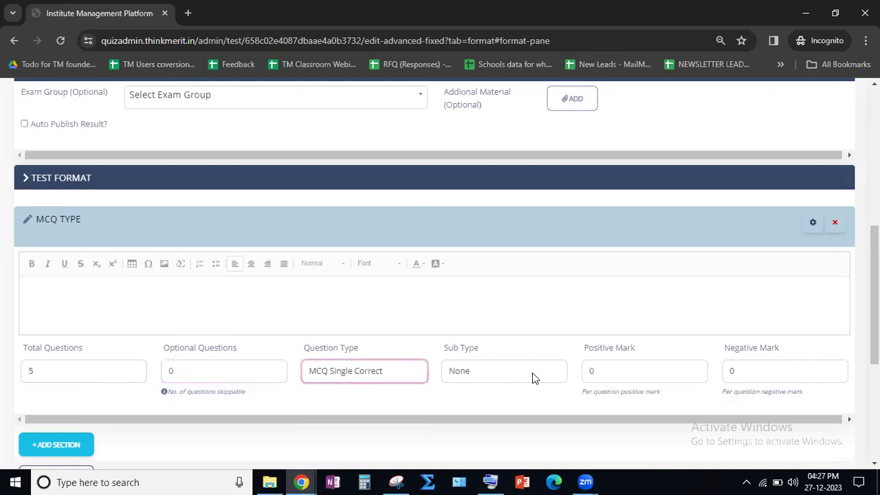
click(532, 372)
click(514, 373)
click(591, 369)
text(4)
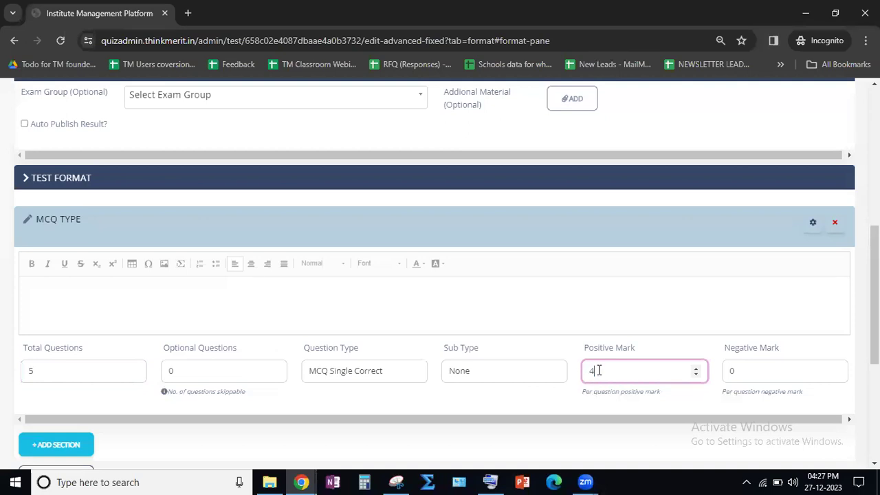
click(835, 377)
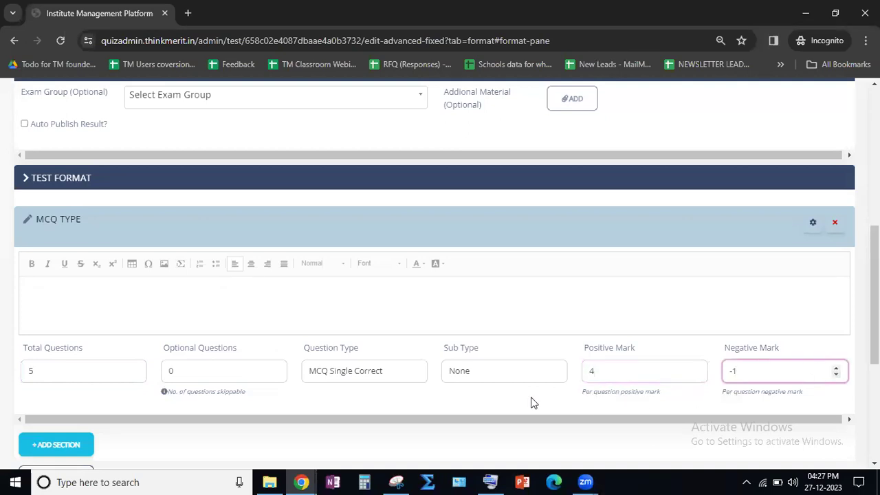
- Add a second section to the test format and name it "NVT TYPE"
scroll(309, 417, down, 2)
click(81, 321)
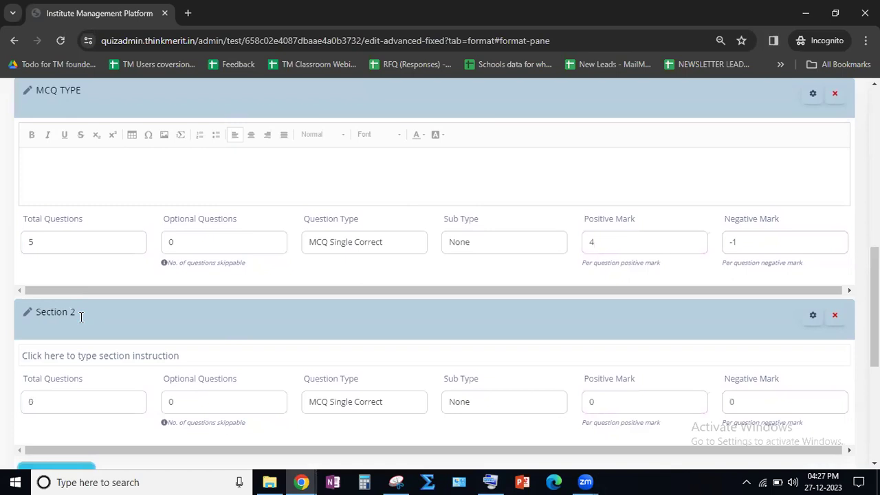
drag(77, 313, 21, 321)
text(N)
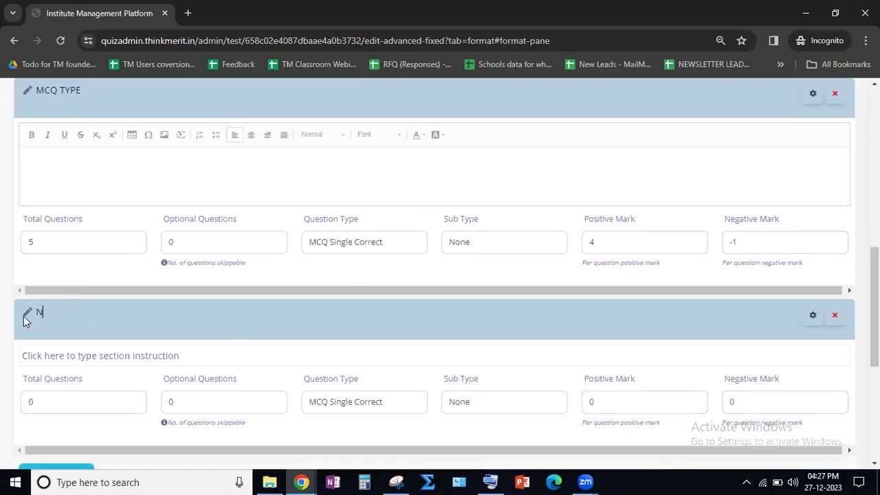
text(VT TYPE)
- Set the MCQ TYPE section to 20 total questions and the NVT TYPE section to 10 total with 5 optional
double_click(26, 242)
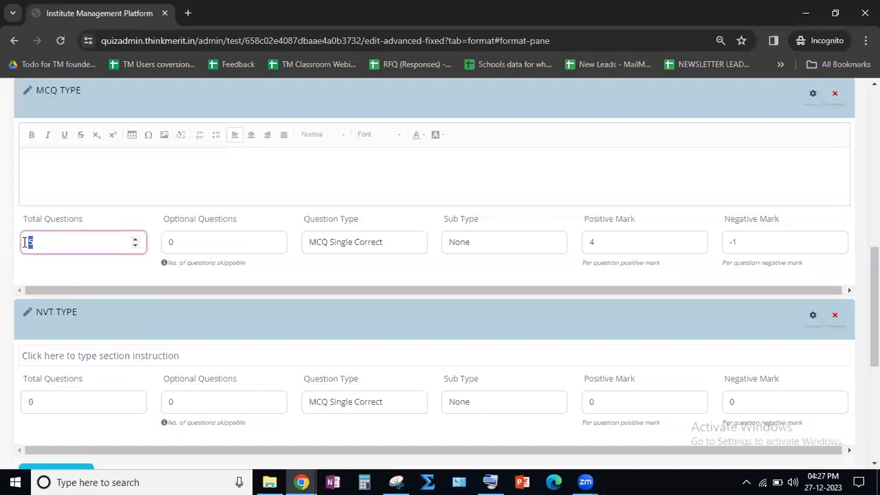
text(20)
double_click(27, 402)
text(10)
double_click(212, 401)
text(5)
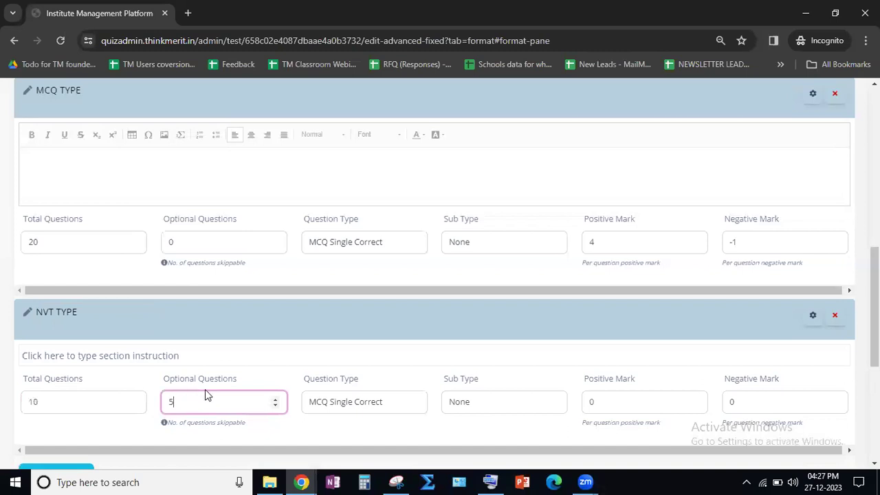
- Set the NVT TYPE section's question type to Numerical Type and its positive mark to 4 per question
click(355, 403)
click(342, 445)
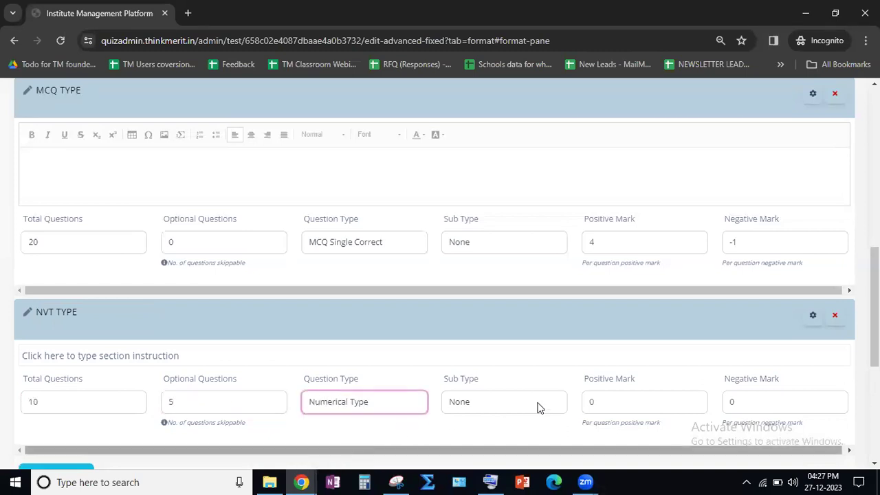
double_click(583, 403)
text(4)
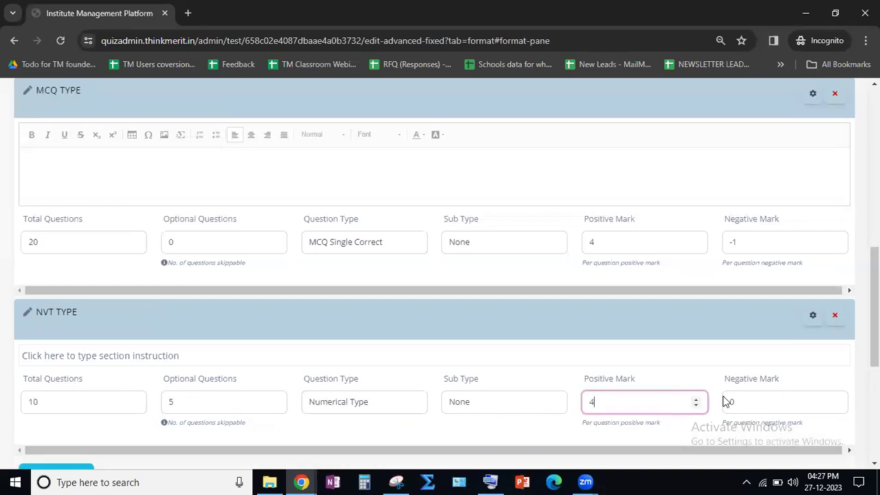
click(709, 371)
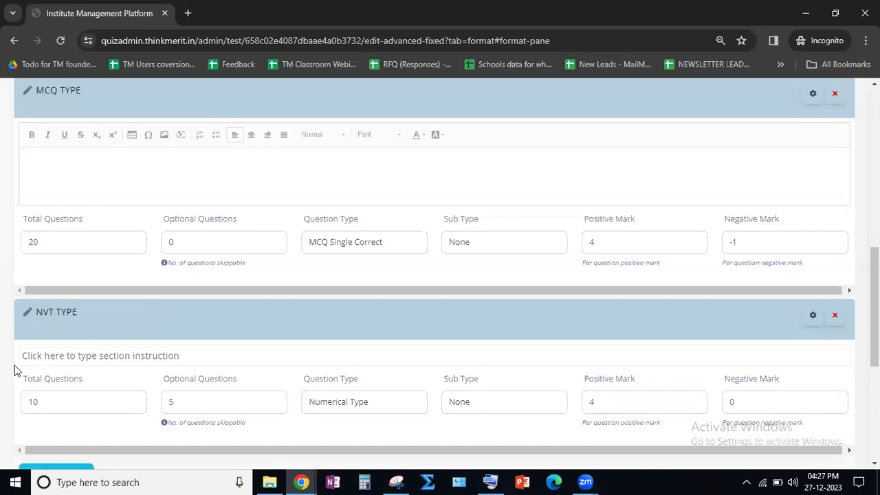
- Save the test format with the UnProctored profile and continue to the test's questions
scroll(5, 364, down, 4)
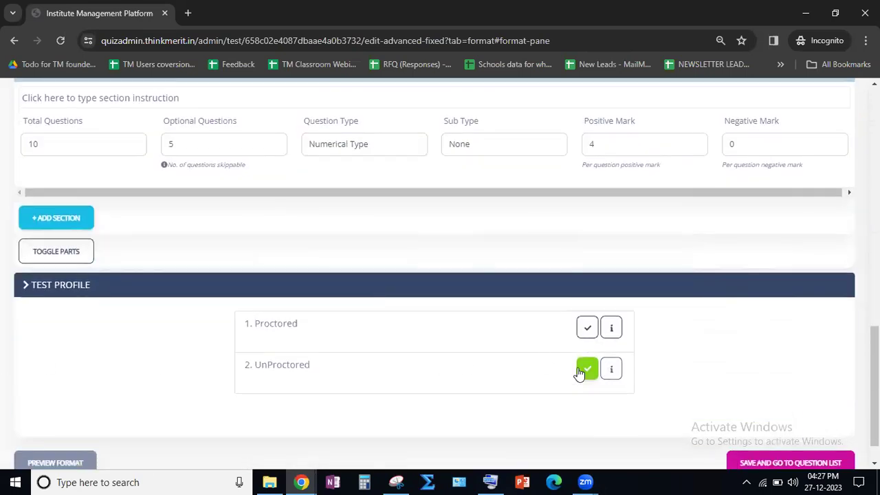
scroll(713, 413, down, 1)
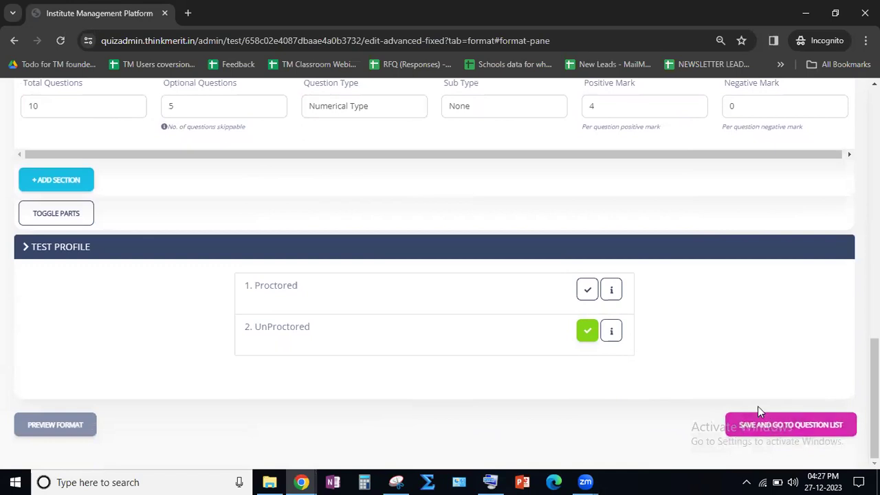
click(773, 423)
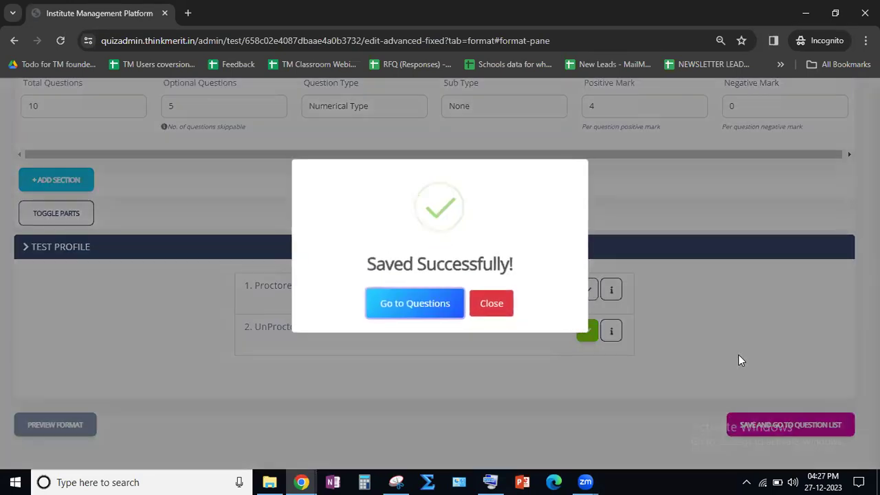
click(434, 309)
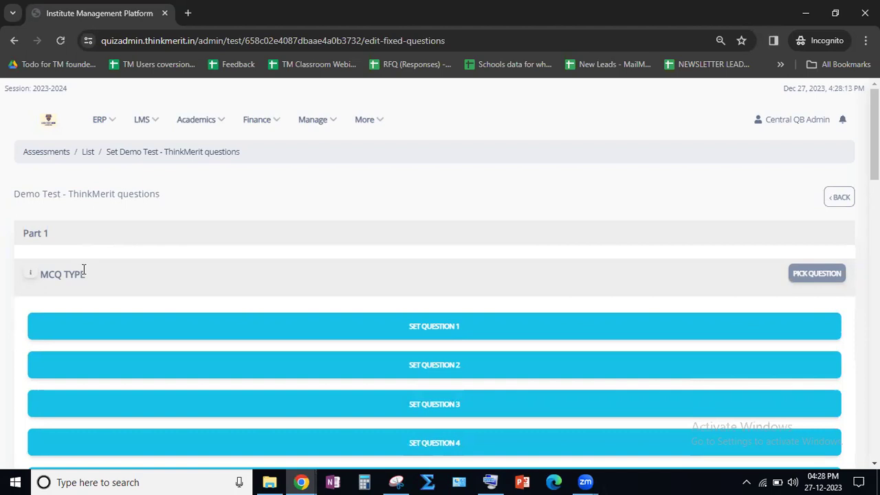
- Look over the question slots of the MCQ TYPE and NVT TYPE sections in Part 1
drag(50, 234, 16, 236)
click(83, 232)
scroll(524, 346, down, 1)
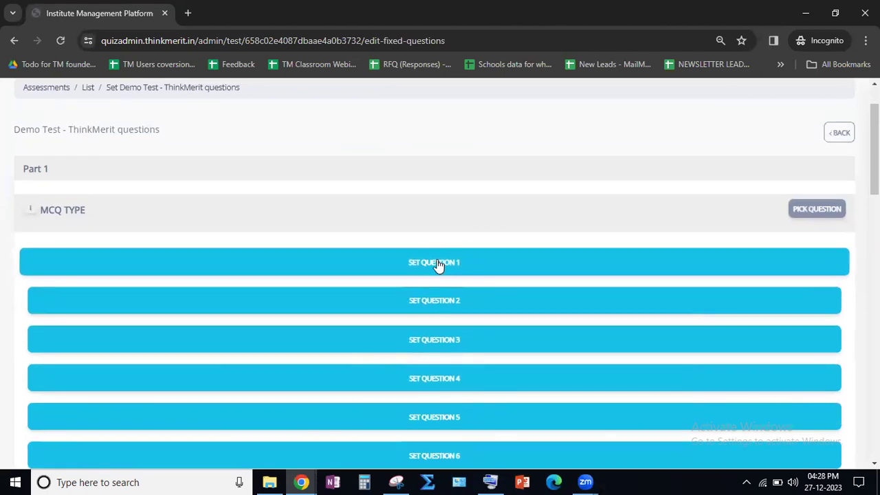
scroll(437, 264, down, 10)
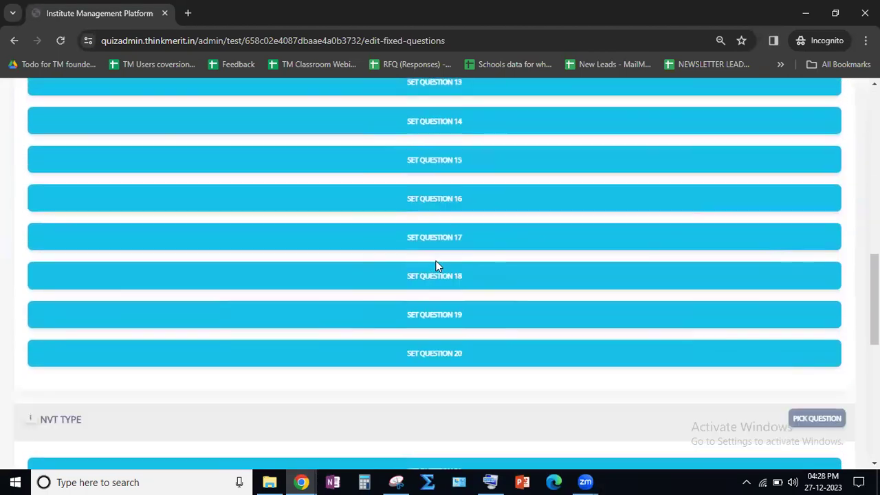
scroll(448, 306, down, 1)
scroll(450, 308, up, 12)
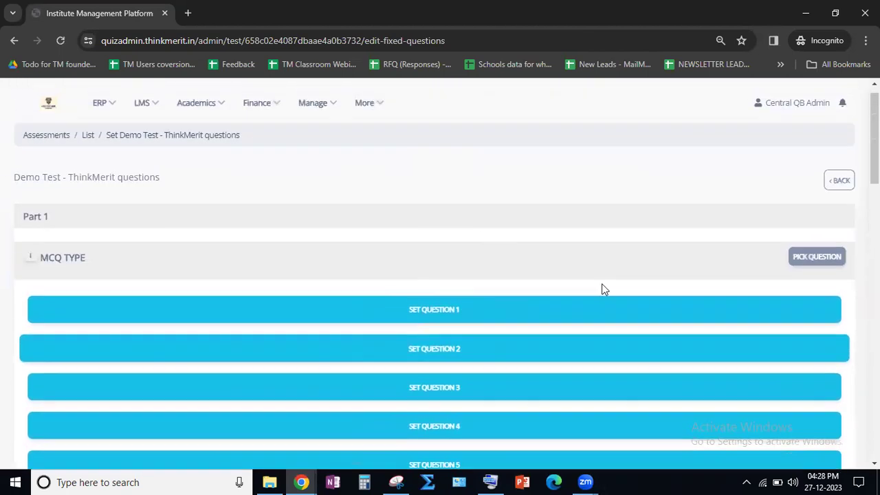
scroll(601, 290, up, 1)
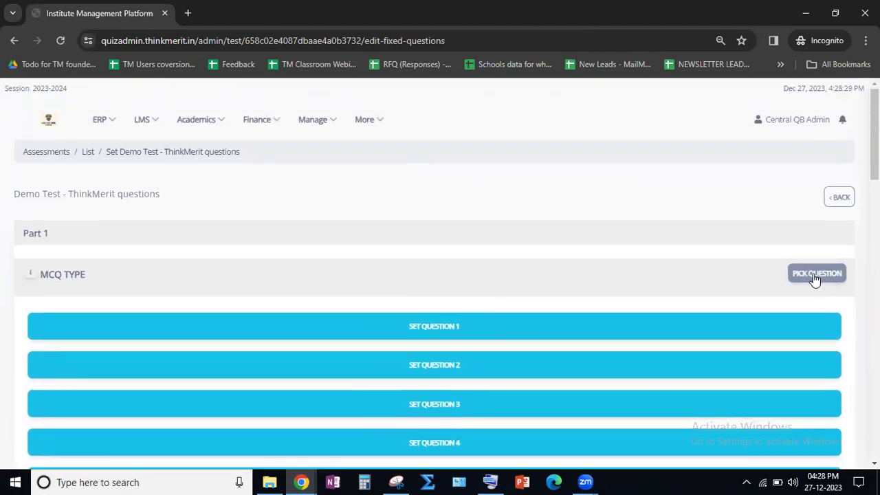
- Open the question bank for picking MCQ TYPE questions and choose Physics as the subject to filter by
click(814, 275)
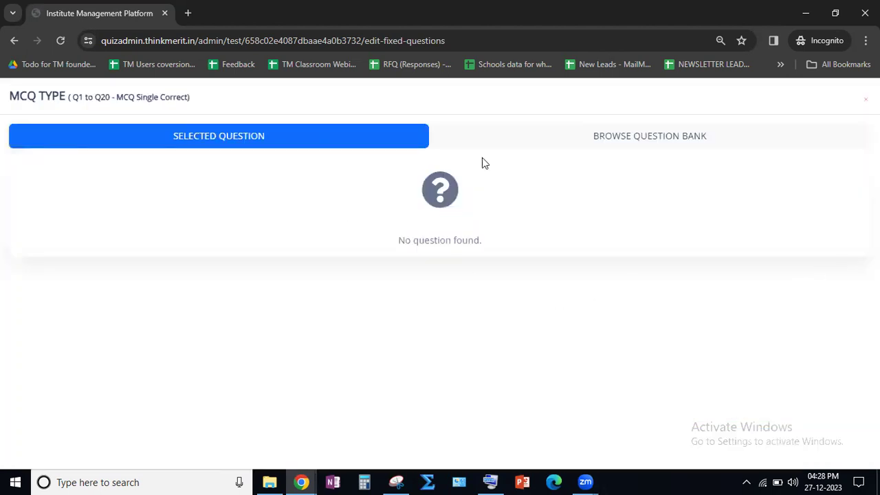
click(630, 140)
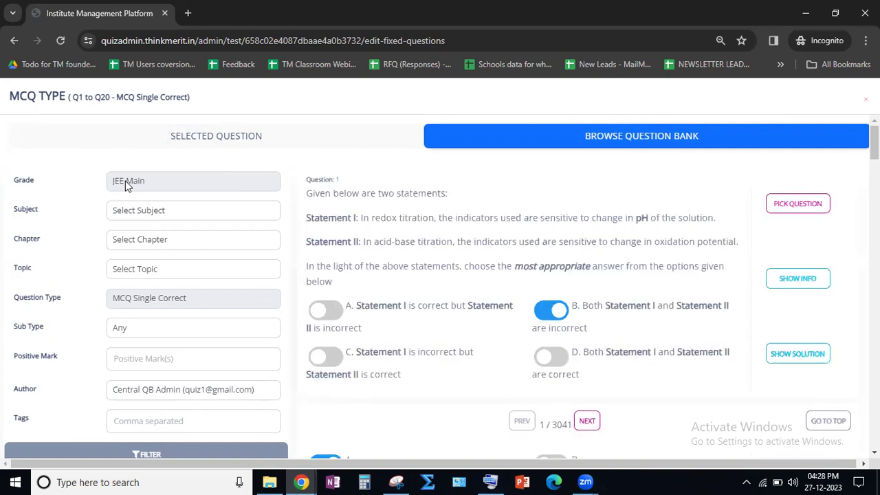
click(137, 210)
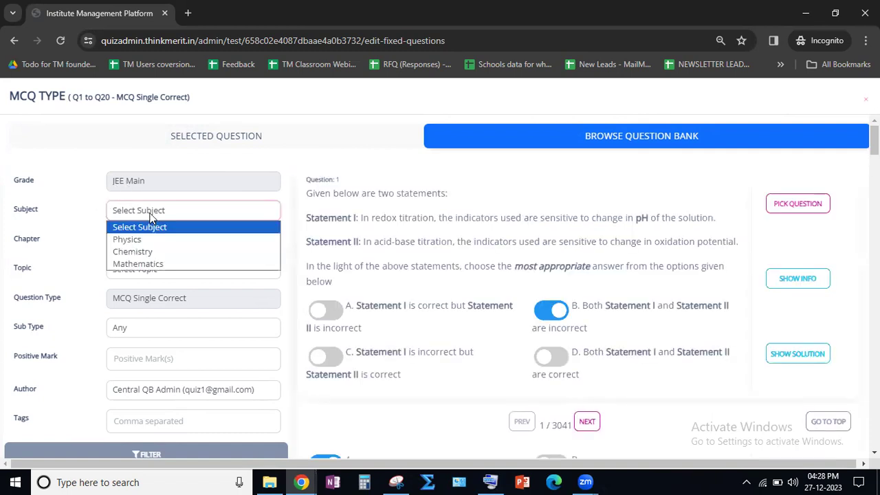
click(143, 240)
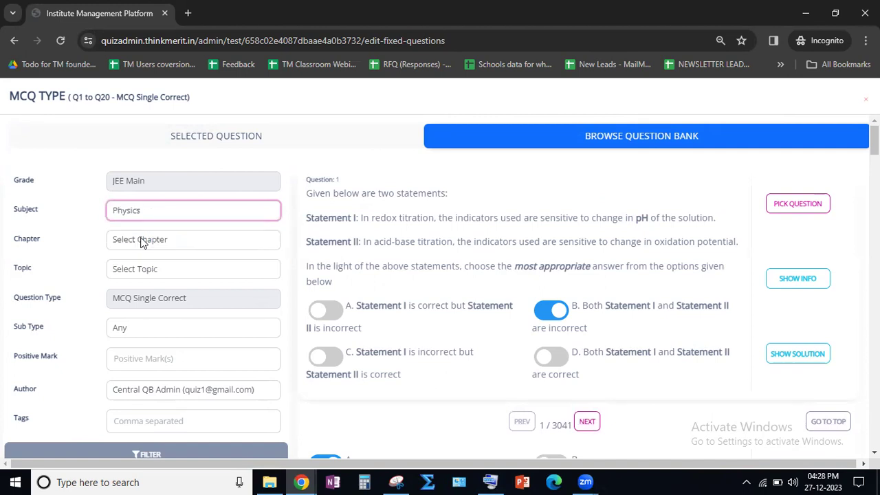
- Look through the available Physics chapters without choosing one, and filter the question bank by the Physics subject
click(162, 246)
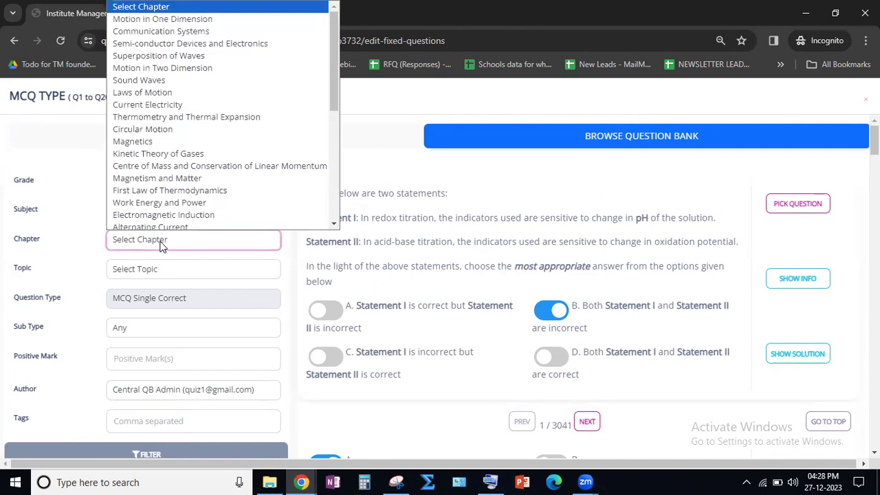
scroll(191, 131, down, 5)
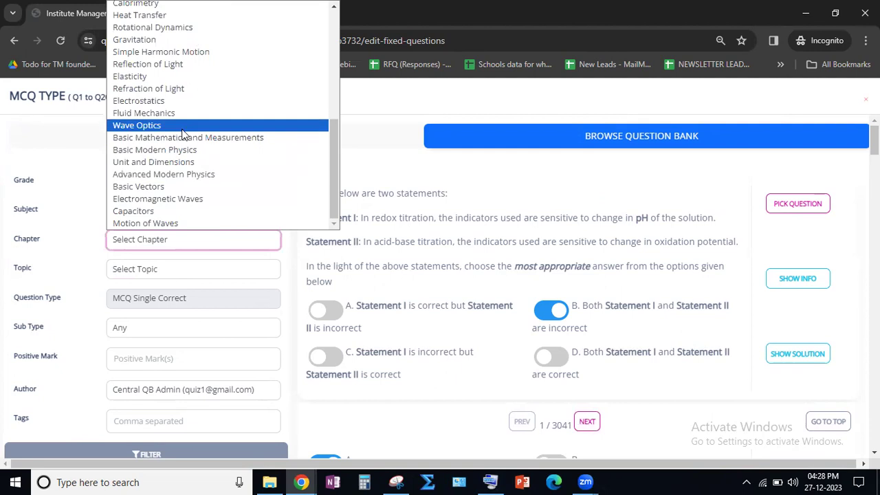
click(74, 215)
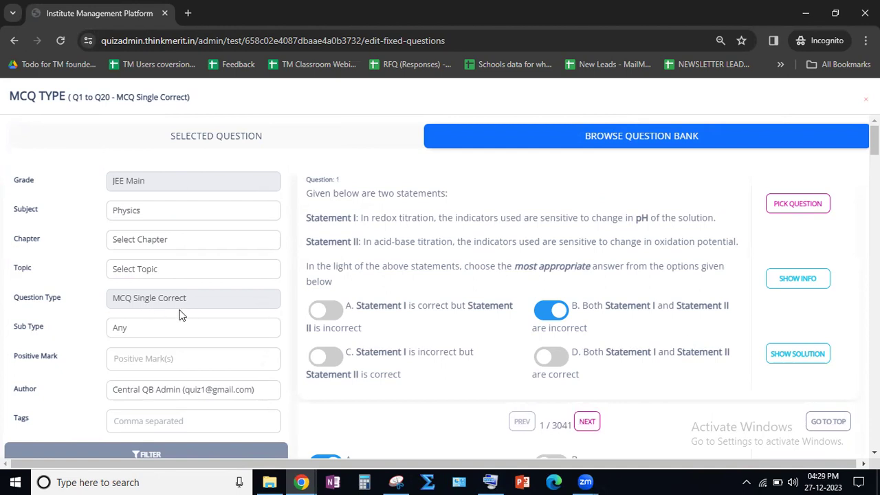
scroll(81, 311, down, 1)
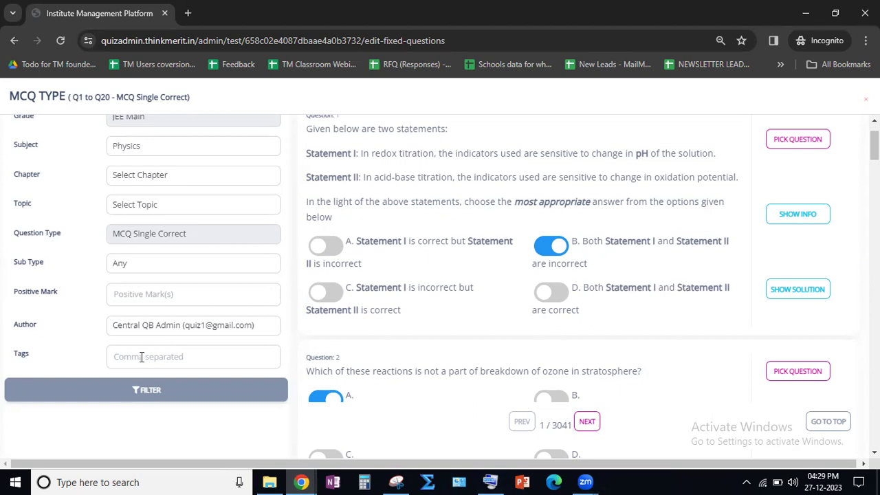
click(145, 390)
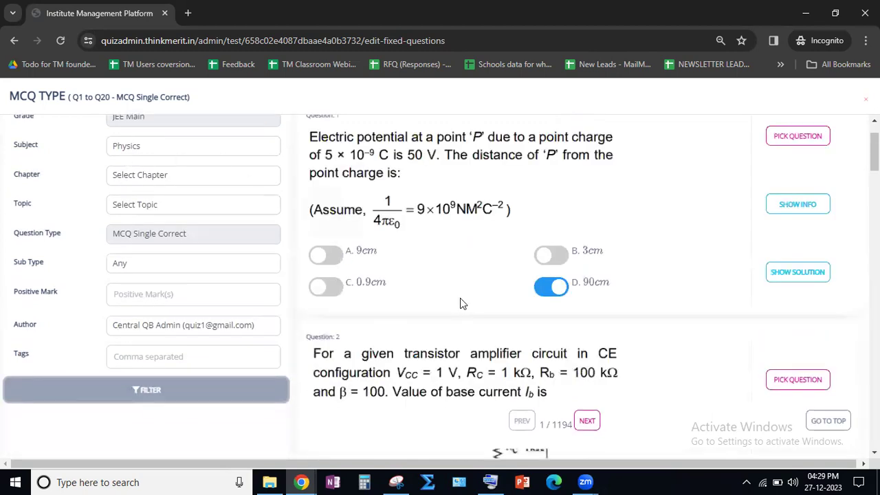
scroll(558, 425, up, 1)
drag(542, 423, 565, 425)
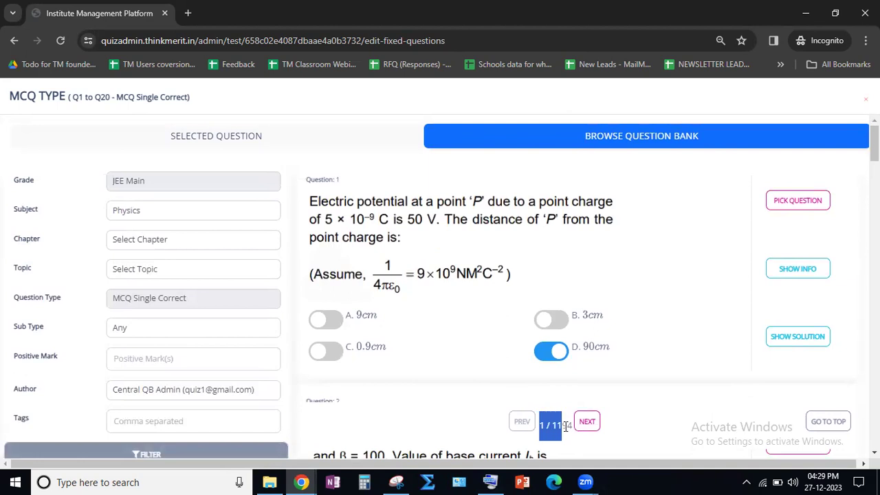
- Show the solution of question 1 in the question bank to read it, and hide it again
click(528, 377)
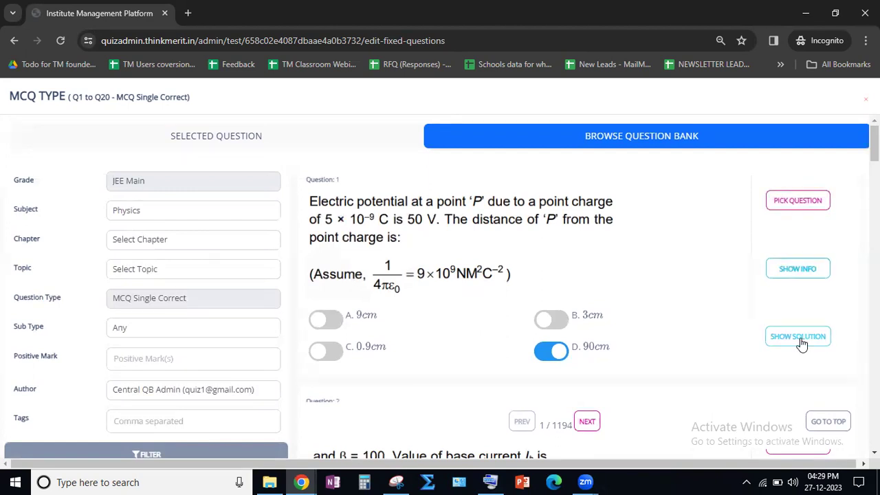
scroll(800, 344, down, 1)
click(796, 272)
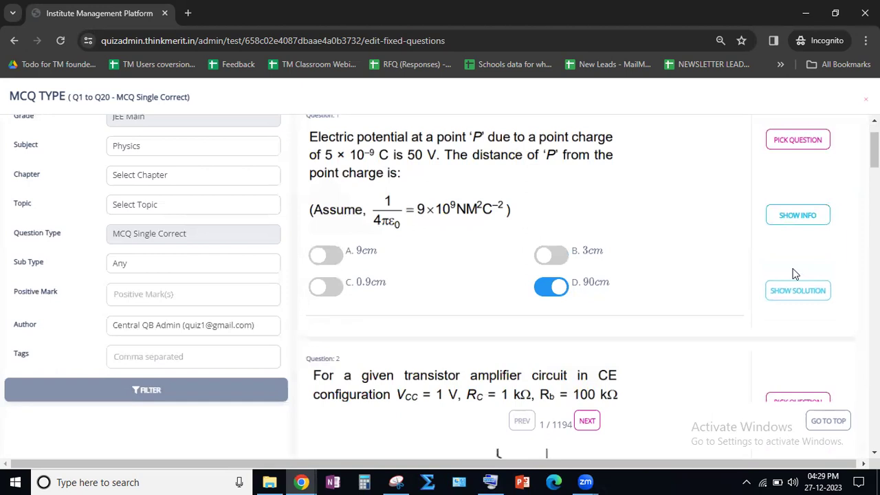
scroll(336, 323, down, 1)
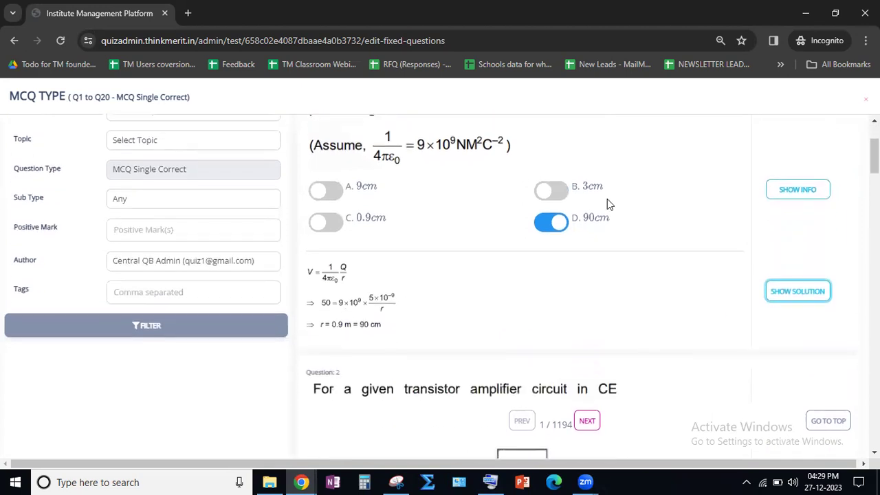
click(793, 291)
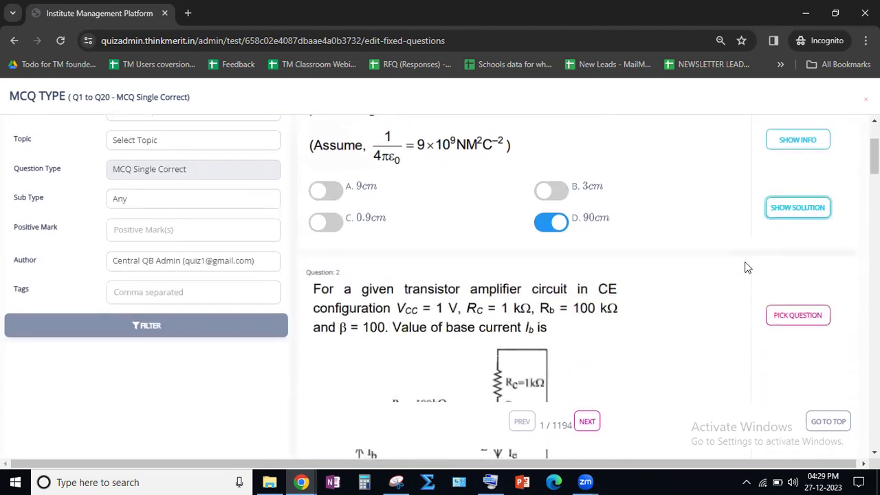
scroll(748, 268, up, 1)
scroll(749, 264, up, 1)
- Pick questions 1, 2 and 3 from the Physics question bank for the MCQ TYPE section
click(790, 202)
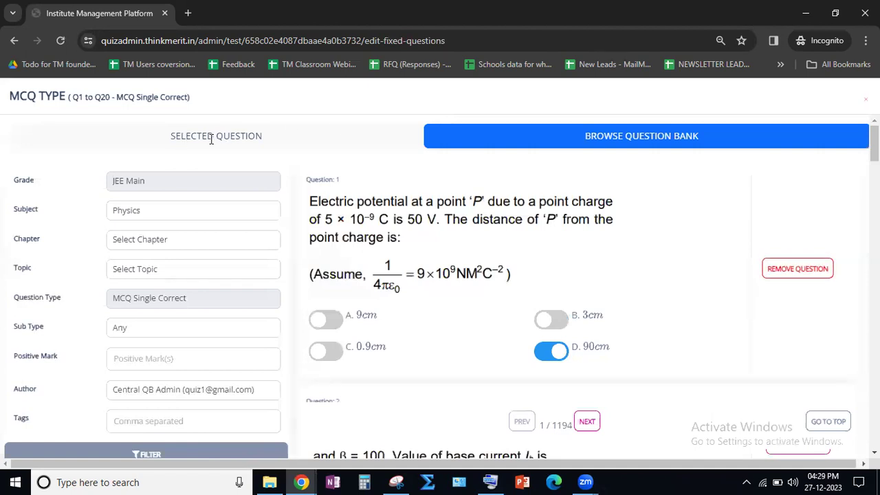
scroll(718, 297, down, 4)
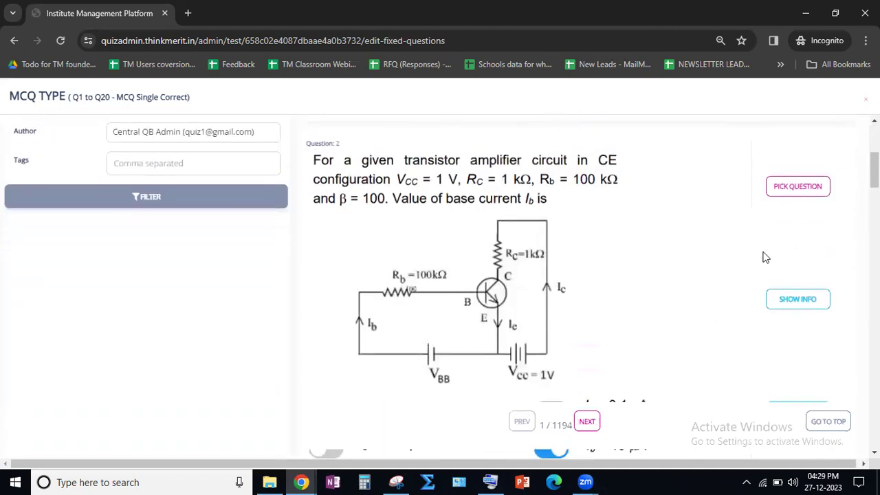
scroll(723, 281, down, 5)
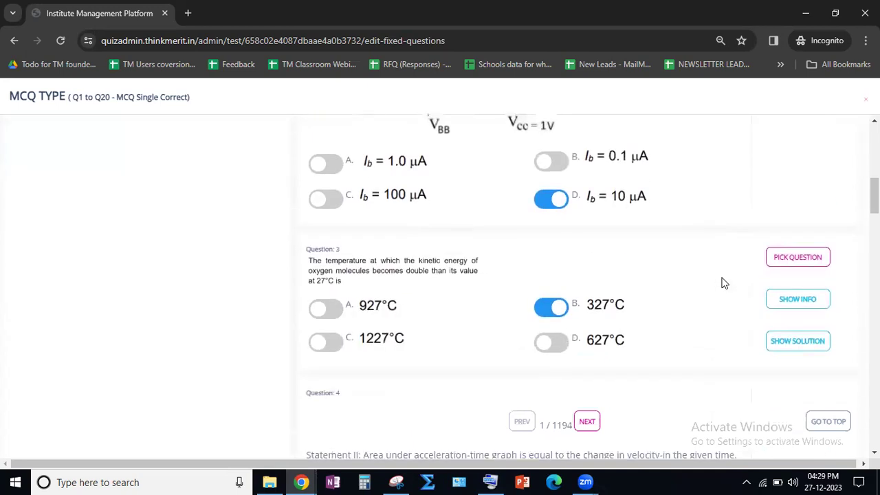
click(797, 184)
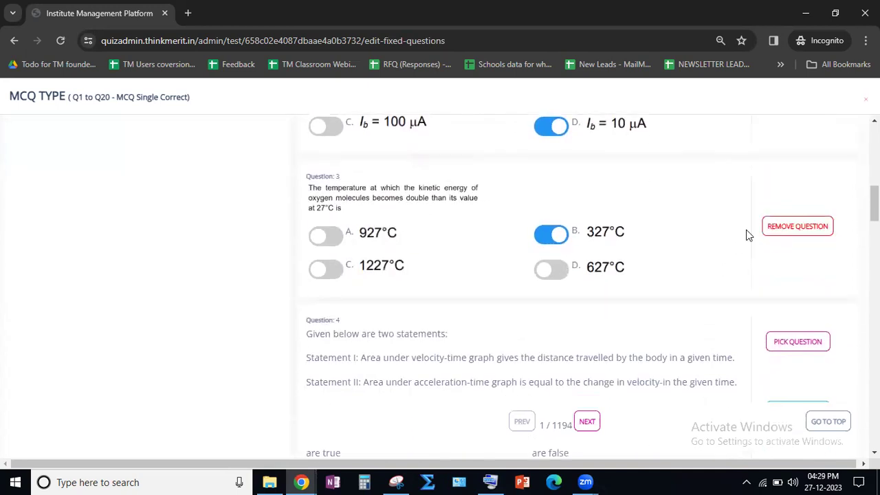
- Pick questions 6, 7 and 9 from the question bank for the MCQ TYPE section
scroll(735, 240, down, 3)
scroll(726, 251, down, 5)
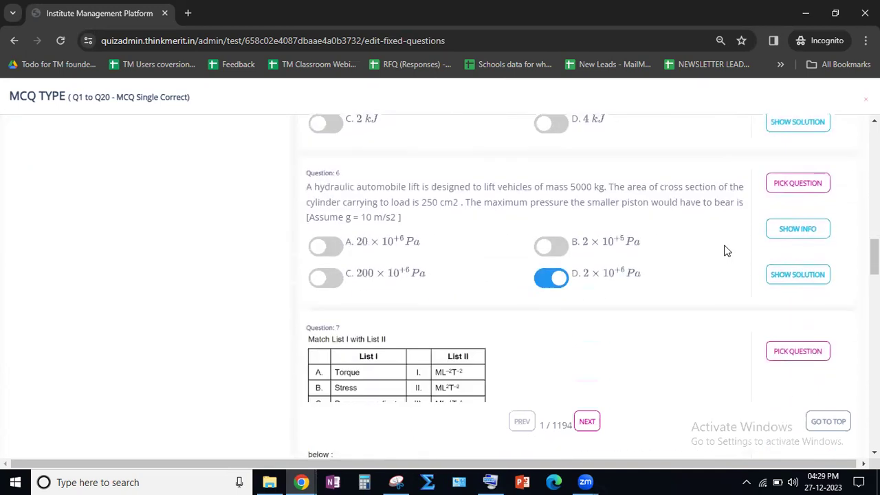
click(797, 192)
scroll(738, 255, down, 2)
click(783, 226)
scroll(729, 272, down, 5)
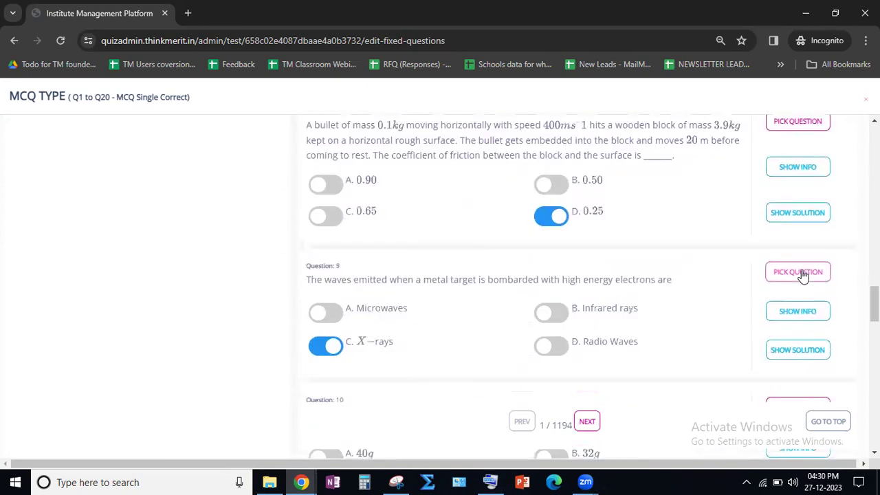
click(799, 274)
- Pick questions 11 to 15 from the first page of the question bank
scroll(735, 312, down, 5)
click(791, 225)
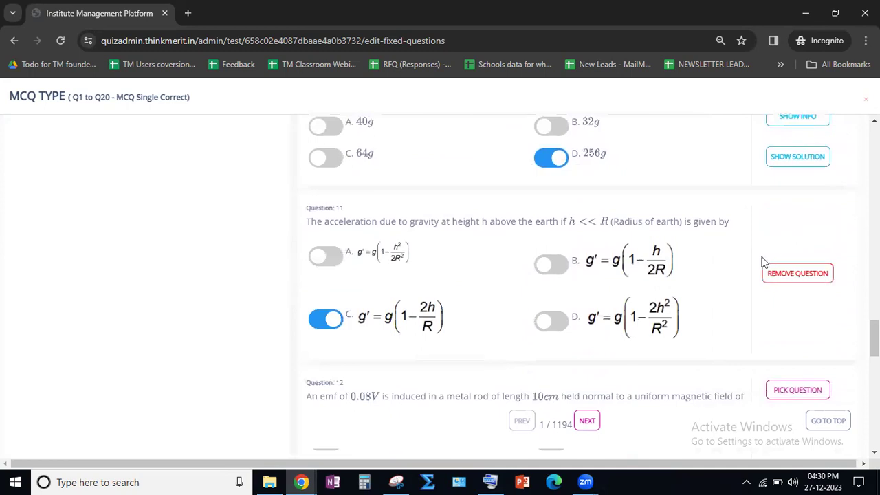
scroll(763, 254, down, 4)
click(787, 136)
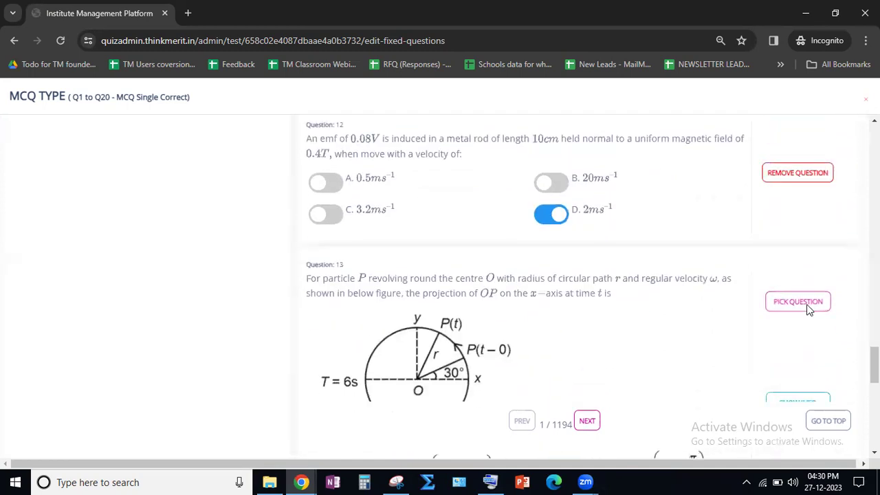
click(799, 303)
scroll(797, 306, down, 3)
scroll(789, 279, down, 3)
click(787, 237)
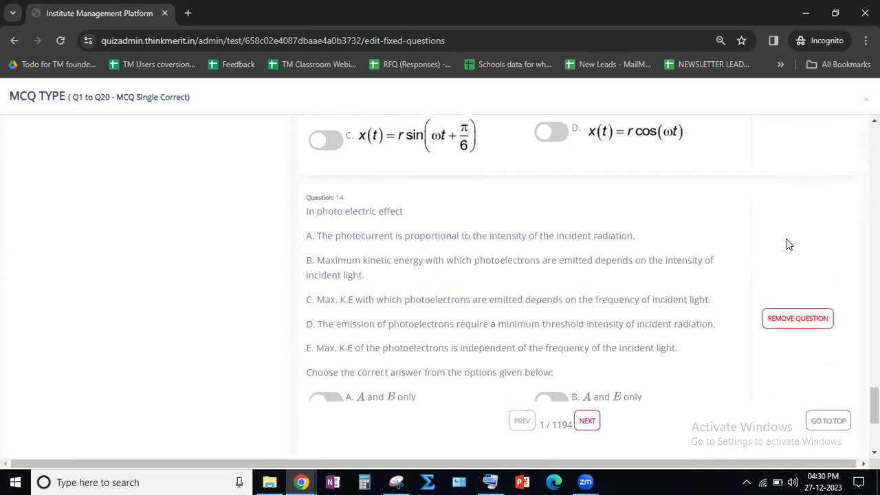
scroll(765, 285, down, 4)
click(785, 268)
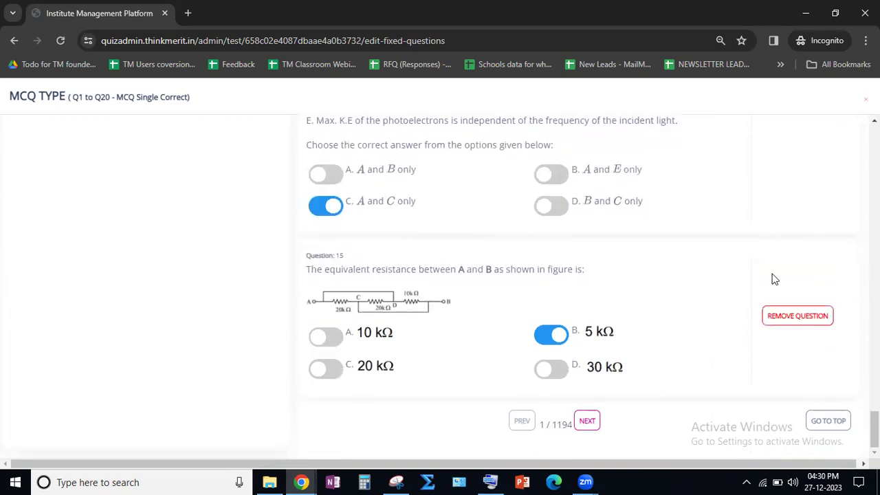
- Go to page 2 of the question bank and pick questions 23, 24 and 25
click(588, 421)
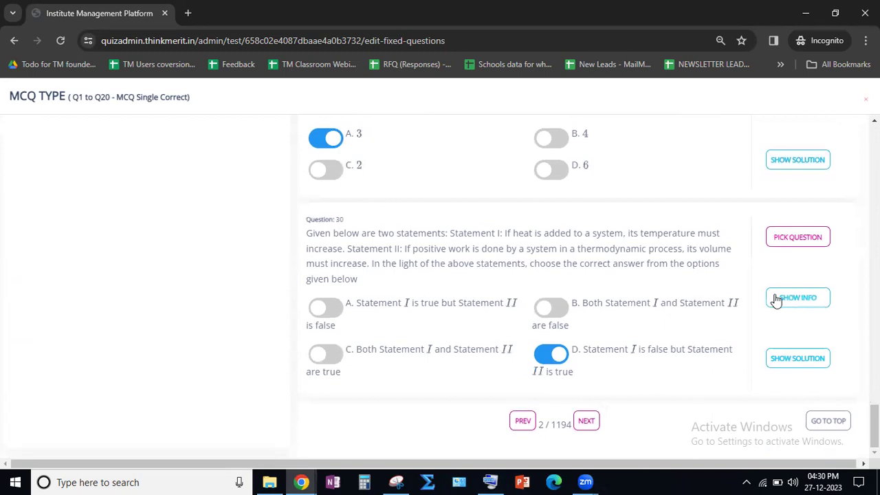
scroll(775, 299, up, 15)
scroll(776, 299, up, 10)
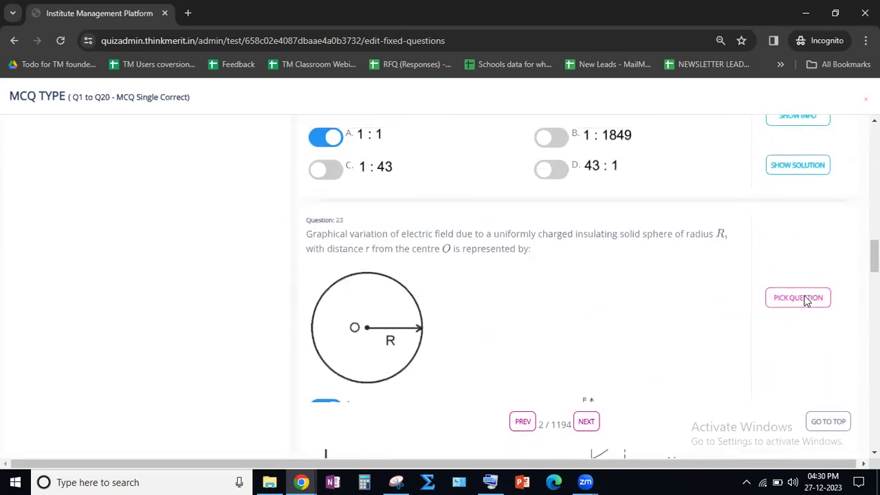
click(799, 298)
scroll(801, 302, down, 5)
scroll(798, 303, down, 3)
click(797, 280)
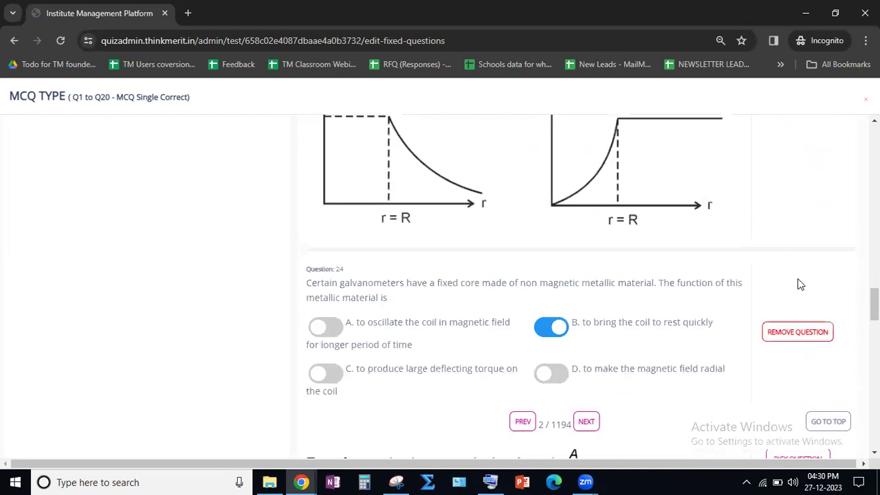
scroll(797, 281, down, 5)
click(799, 290)
- Pick questions 22, 21, 20, 19, 18 and 17 from page 2 of the question bank
scroll(794, 288, up, 10)
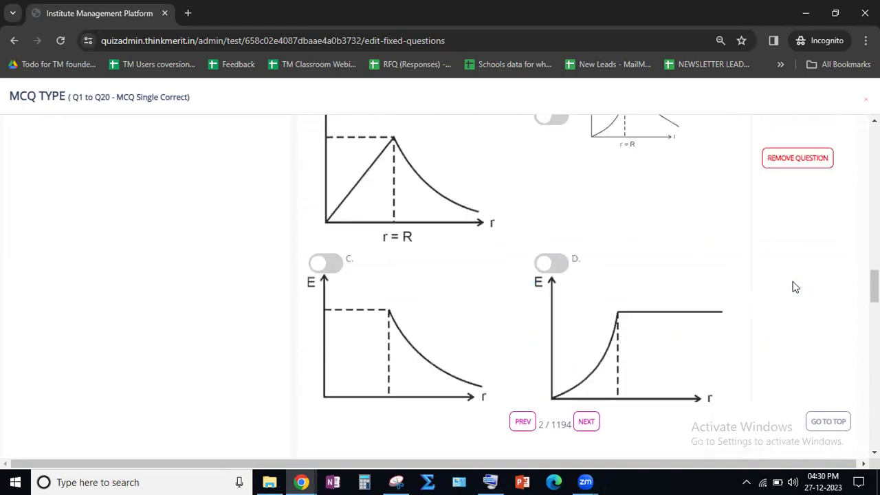
click(803, 259)
scroll(805, 334, up, 4)
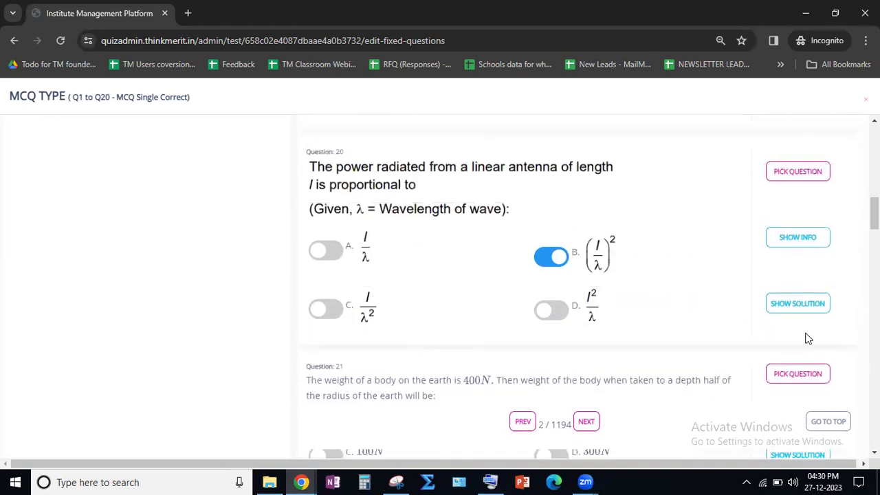
click(808, 376)
click(790, 177)
scroll(799, 261, up, 5)
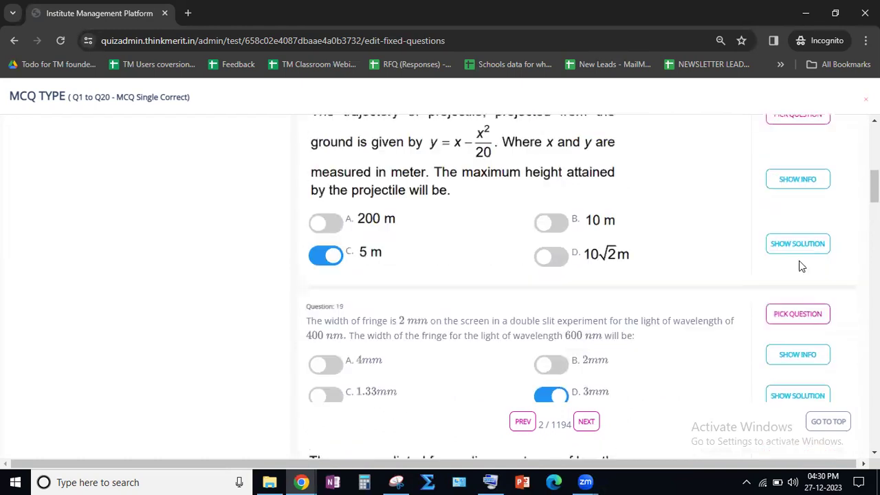
click(802, 343)
click(794, 146)
scroll(793, 206, up, 4)
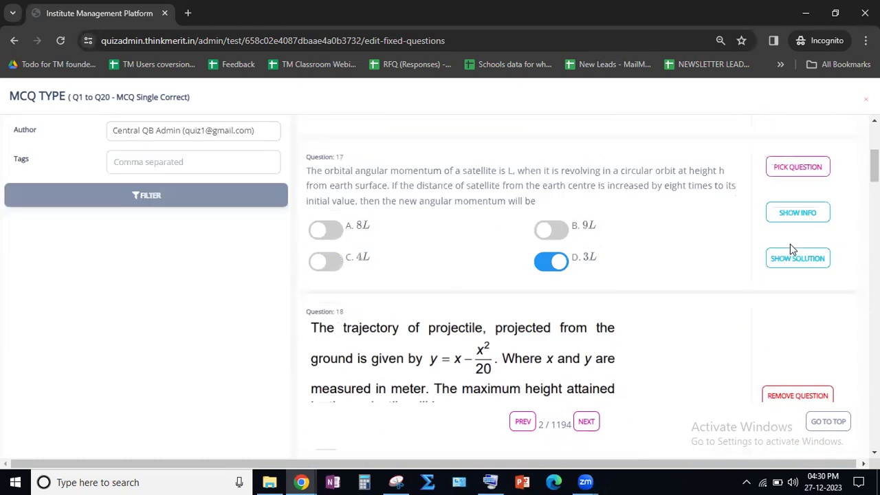
click(794, 237)
- Try to pick question 16 as an additional question for the MCQ TYPE section
scroll(794, 246, up, 3)
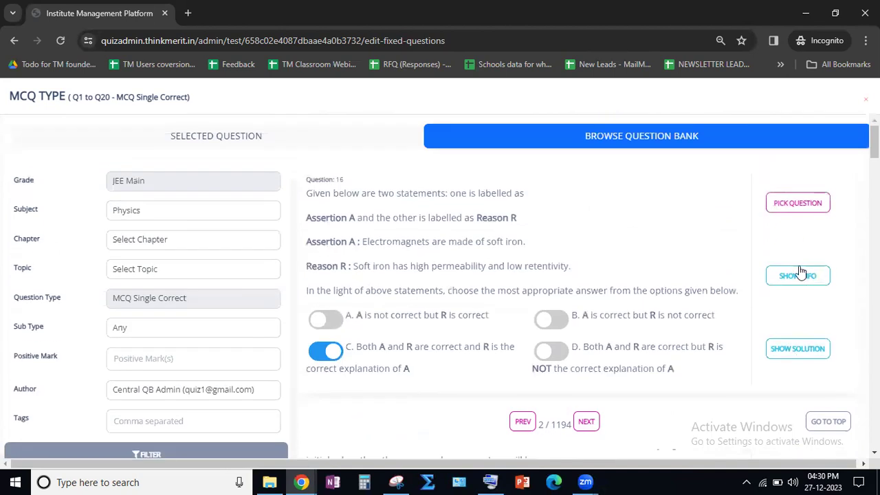
click(790, 204)
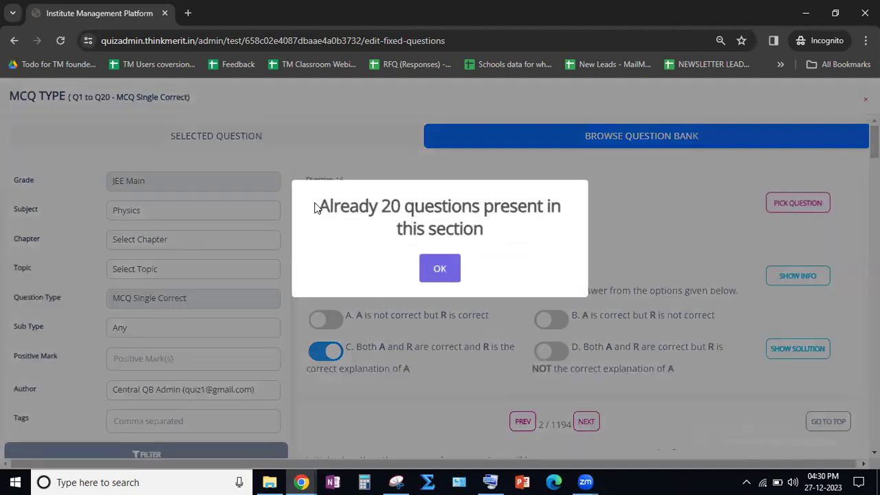
click(448, 273)
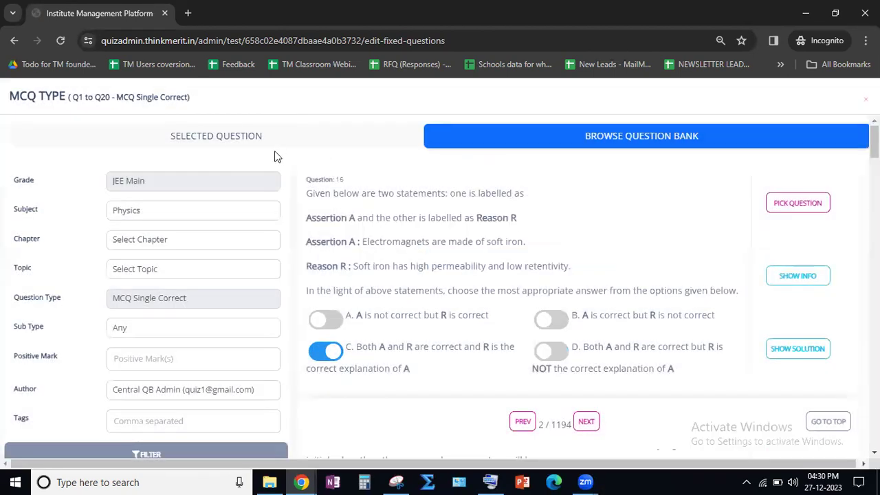
- Review the selected MCQ TYPE questions, showing and hiding the solution and info of question 9
click(233, 136)
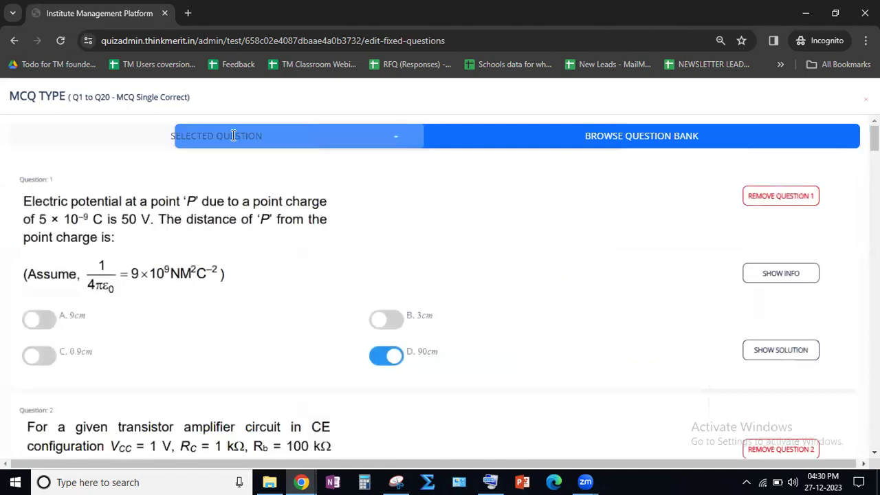
scroll(302, 201, down, 20)
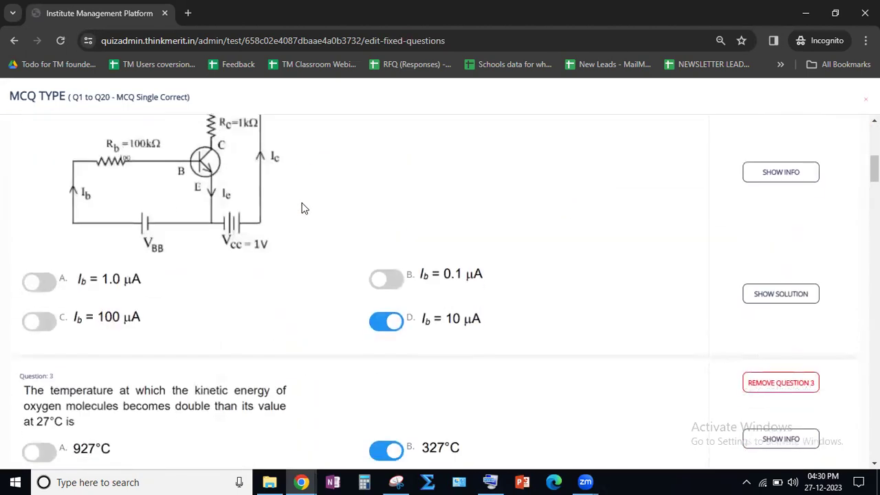
scroll(302, 217, down, 3)
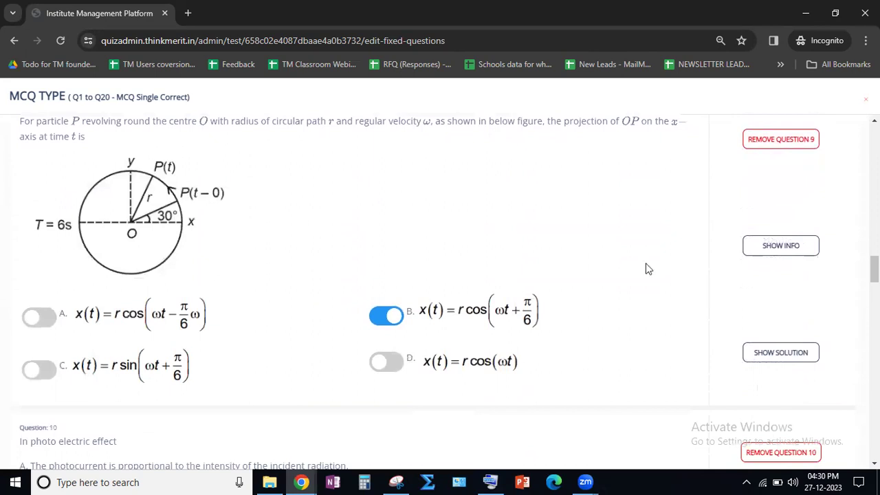
click(787, 361)
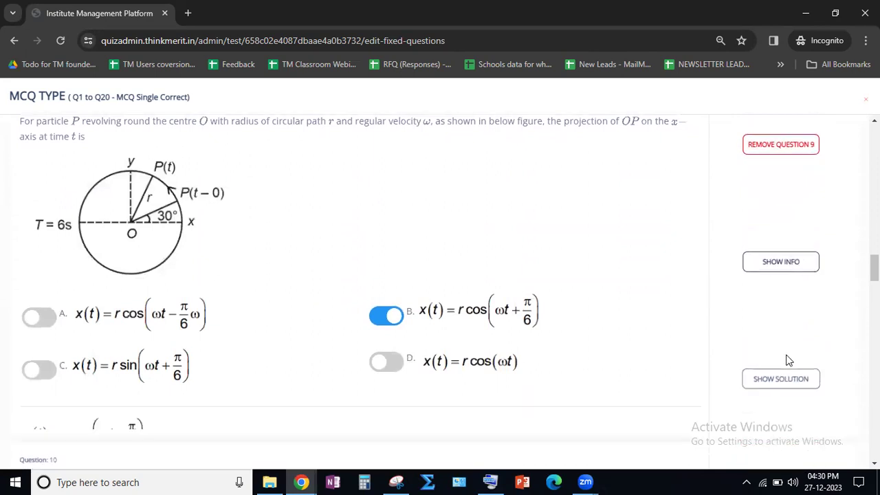
scroll(782, 350, down, 3)
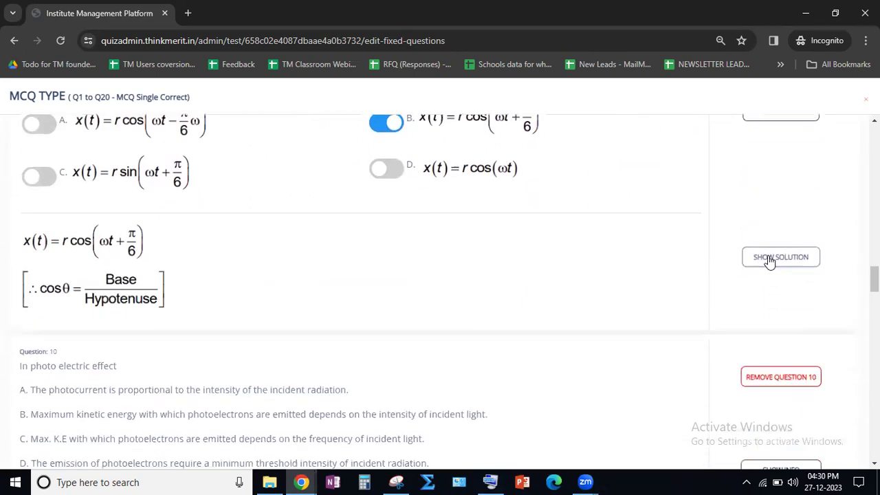
scroll(770, 263, up, 1)
click(782, 326)
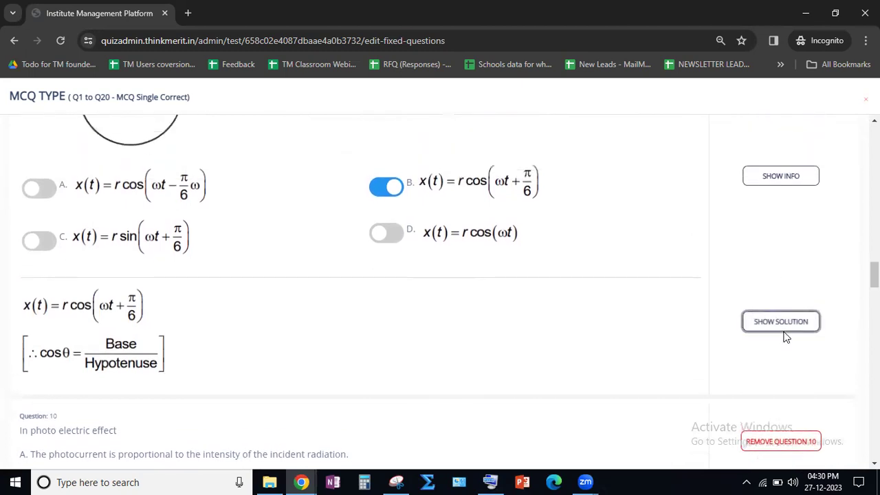
click(769, 130)
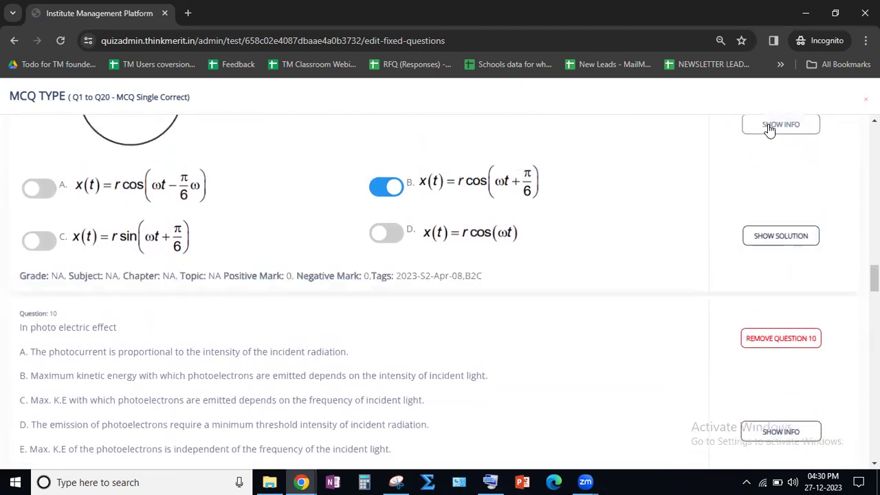
click(769, 131)
- Save the picked questions of the MCQ TYPE section and return to the test's question page
scroll(685, 267, down, 15)
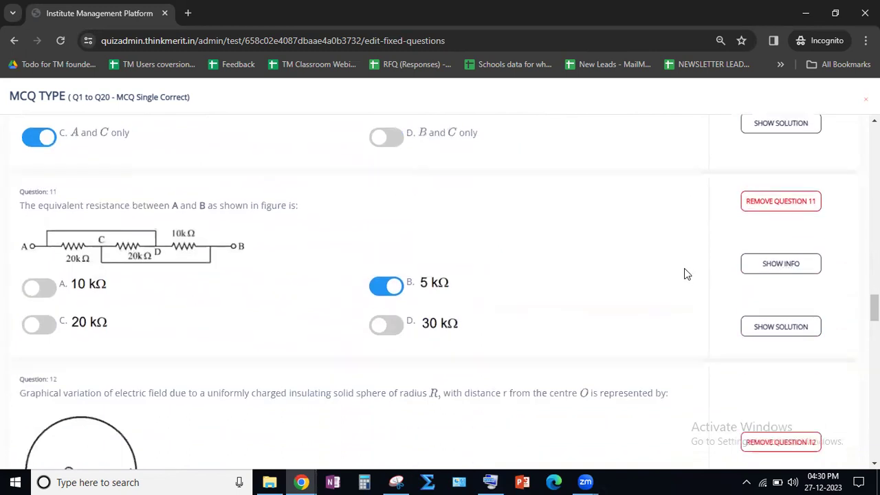
scroll(684, 273, down, 12)
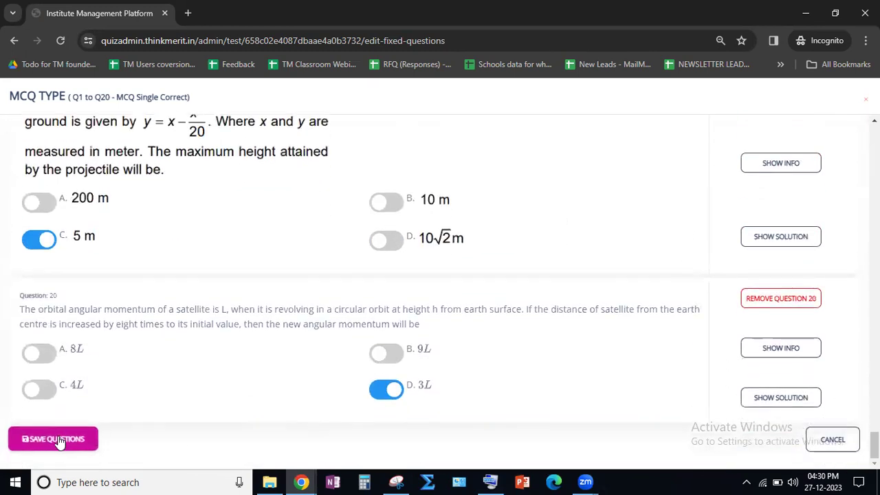
click(59, 441)
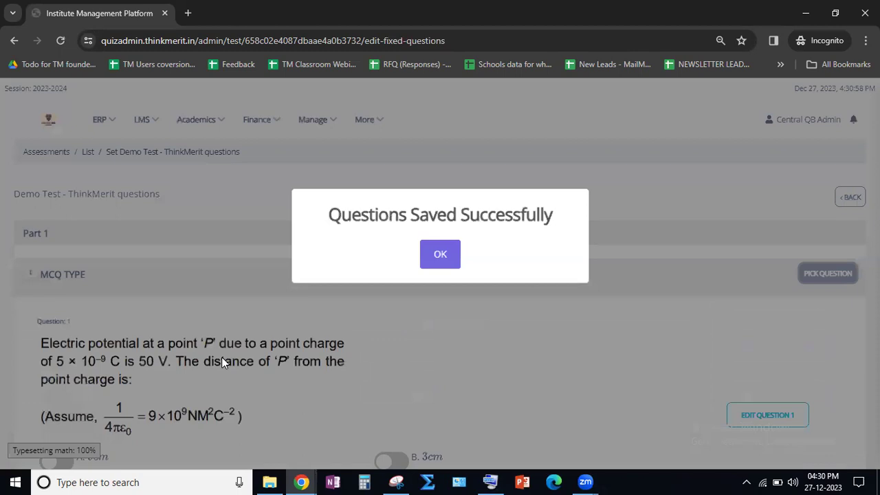
click(440, 254)
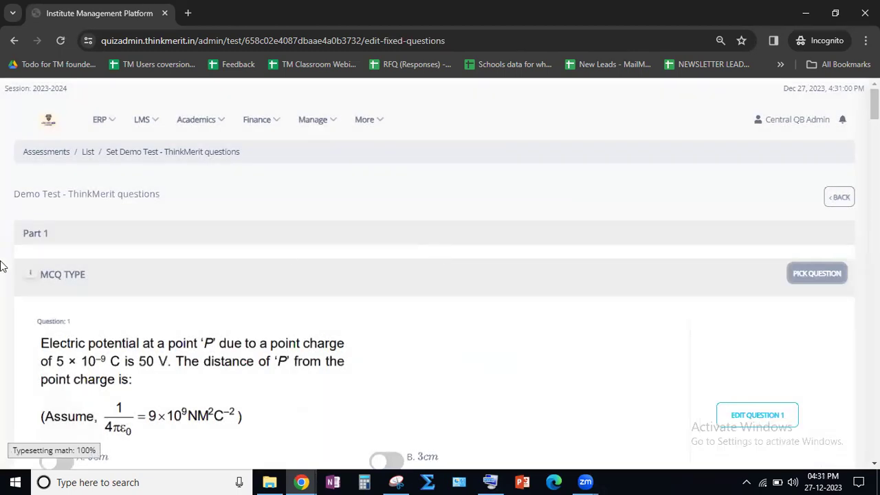
- Look through the saved MCQ TYPE questions and their edit options down to the NVT TYPE section
scroll(3, 268, down, 10)
scroll(117, 317, down, 15)
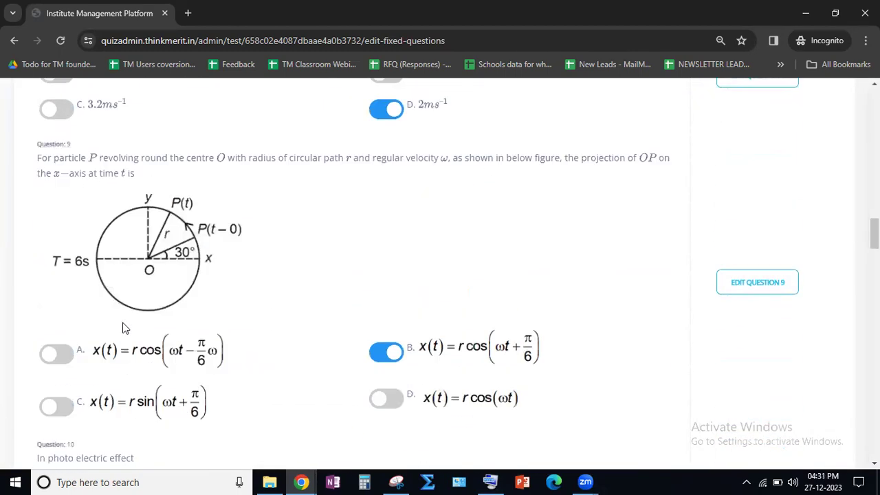
scroll(123, 328, down, 1)
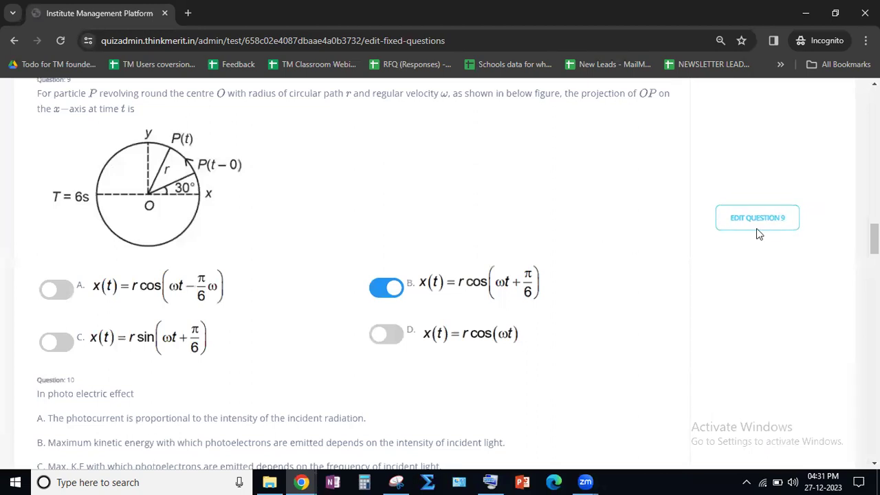
scroll(284, 248, up, 1)
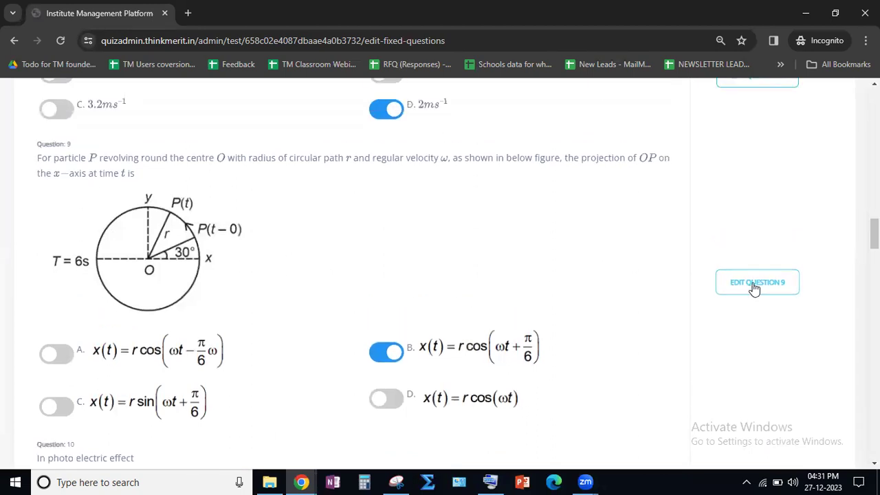
scroll(753, 283, down, 20)
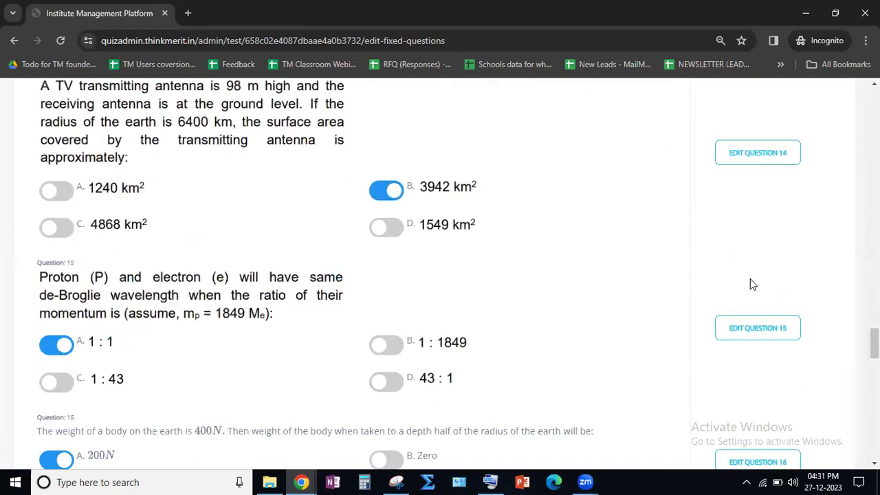
scroll(750, 278, down, 13)
scroll(694, 300, up, 1)
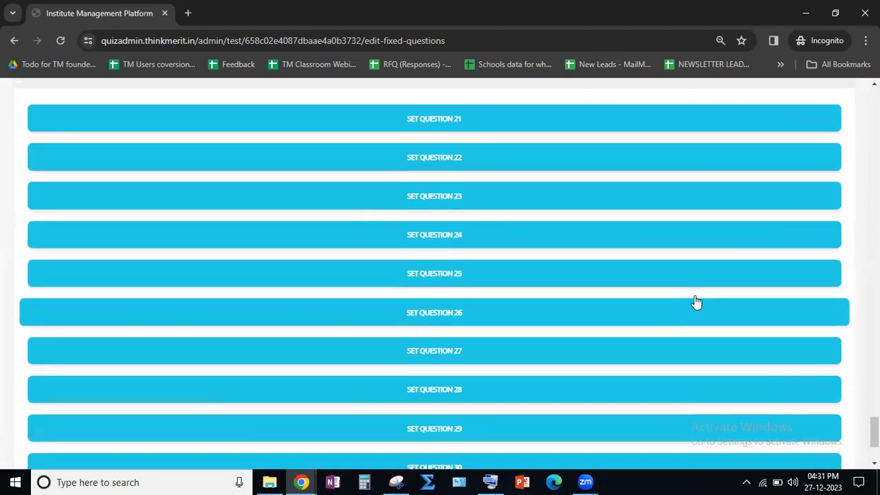
- Open the question bank for the NVT TYPE section and filter it by the subject Physics
click(804, 122)
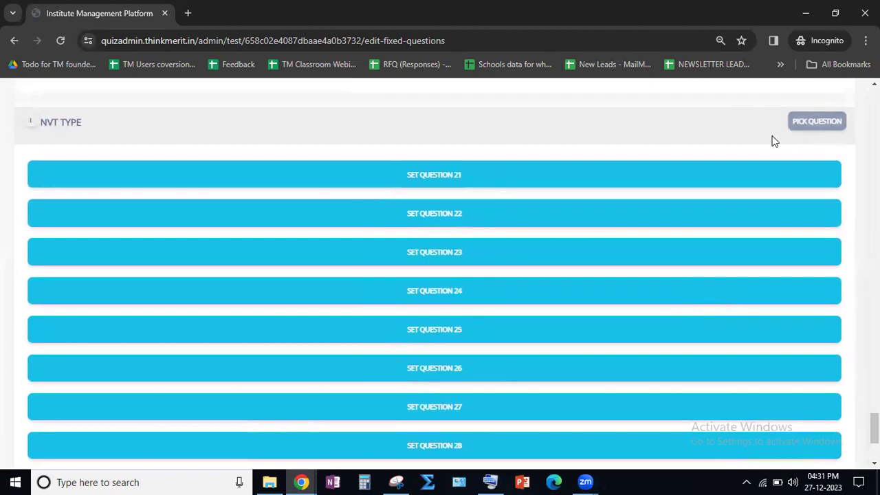
click(626, 138)
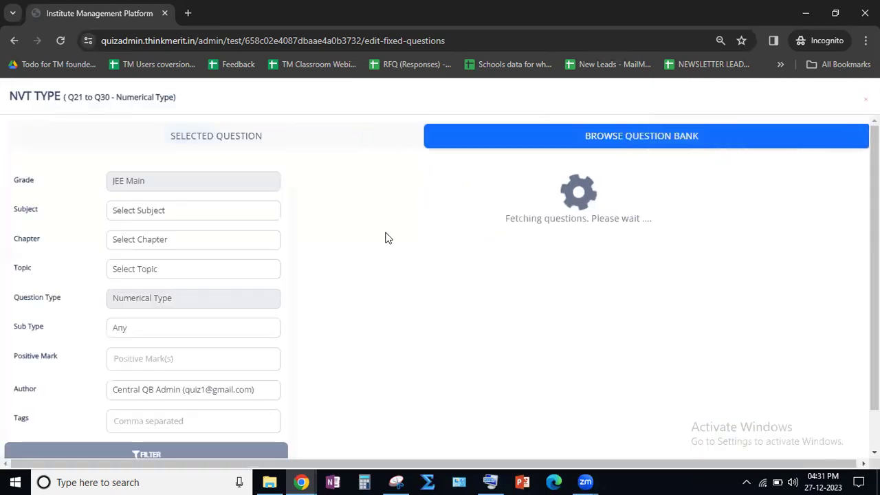
click(162, 216)
click(141, 239)
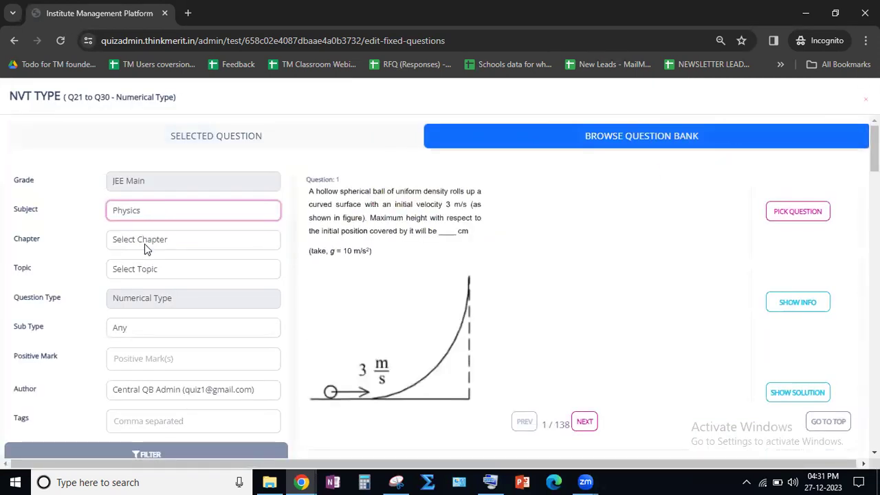
click(163, 448)
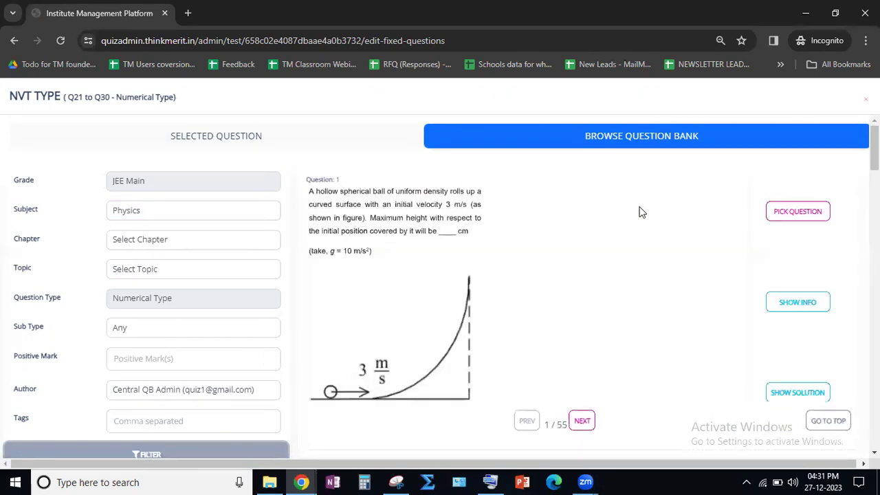
- Pick numerical questions 2, 3 and 4 from page 1 of the question bank
scroll(639, 212, down, 4)
click(795, 281)
scroll(708, 307, down, 1)
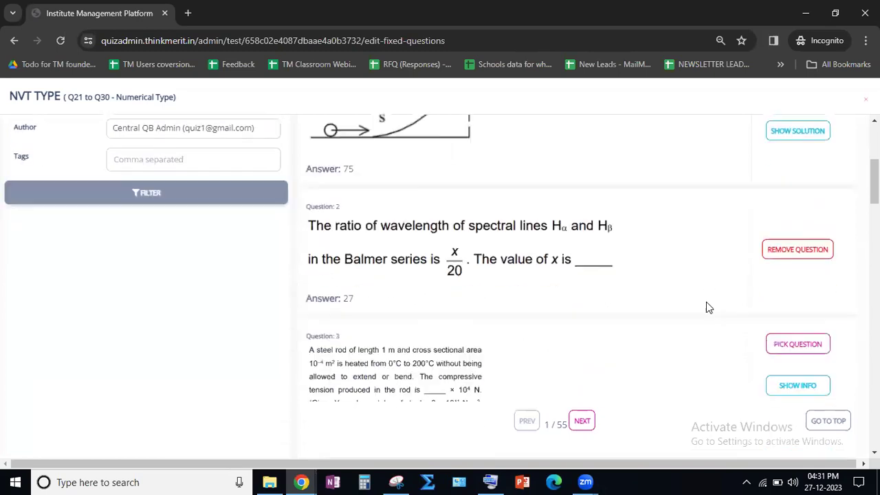
scroll(708, 307, down, 2)
click(786, 222)
scroll(716, 252, down, 3)
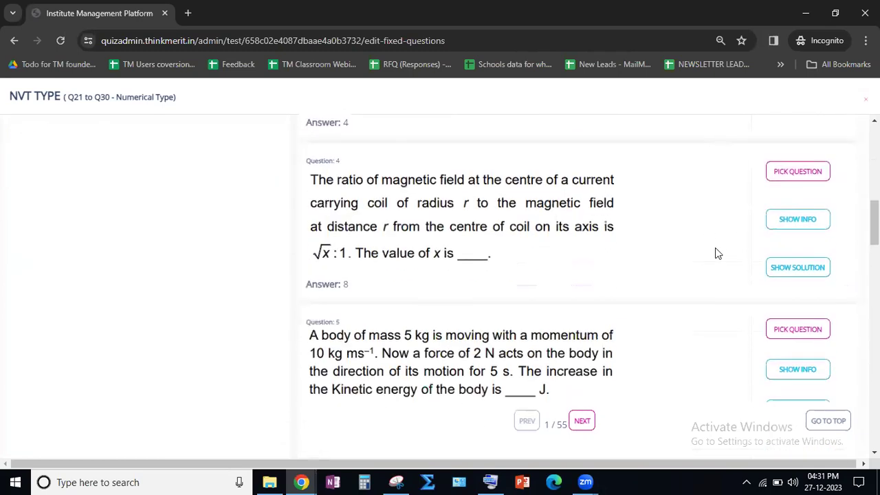
click(787, 180)
- Pick numerical questions 5, 6 and 7 from page 1 of the question bank
scroll(755, 220, down, 2)
click(790, 200)
scroll(756, 234, down, 2)
click(780, 225)
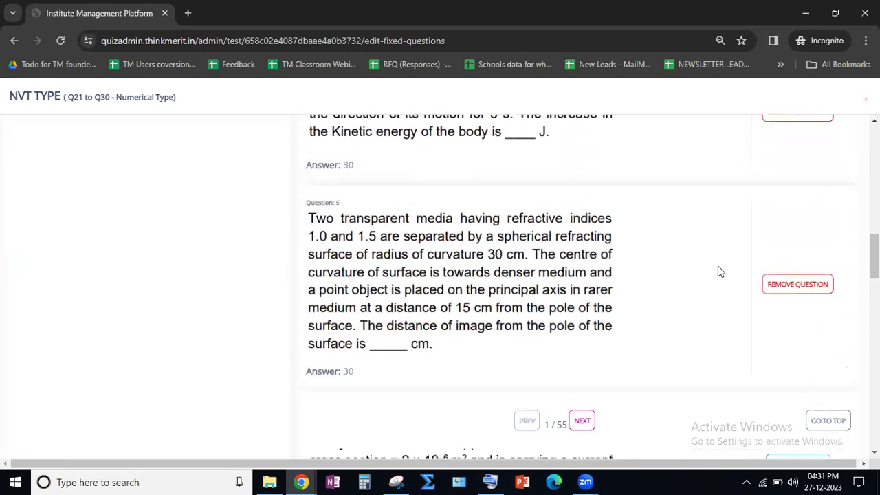
scroll(717, 265, down, 3)
click(790, 223)
- Pick numerical questions 39, 40, 41 and 42 from page 3 of the question bank
scroll(715, 269, down, 5)
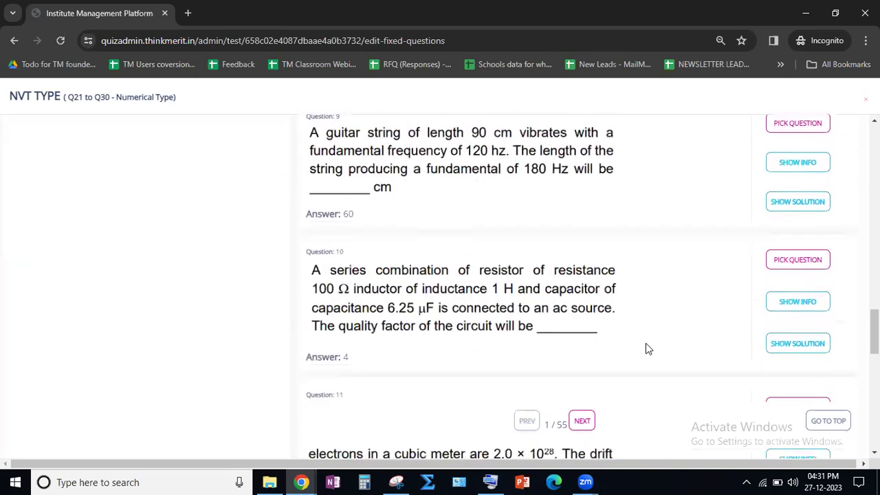
click(582, 421)
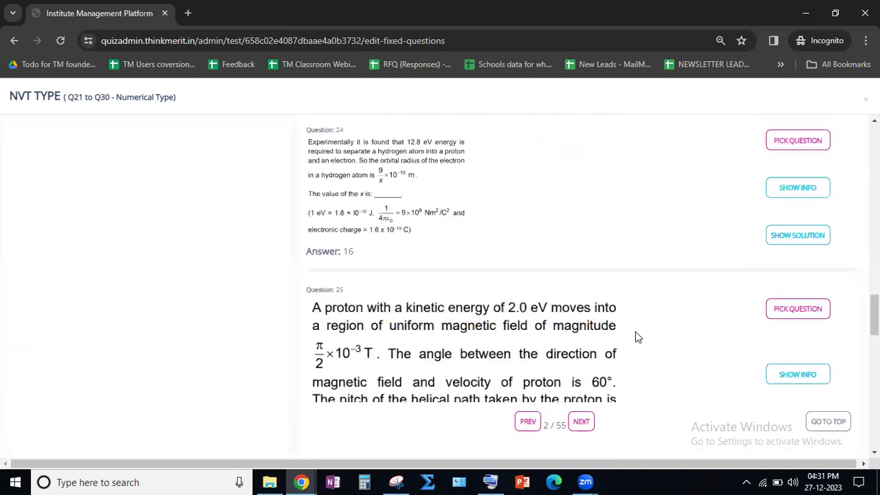
scroll(634, 337, down, 10)
click(581, 423)
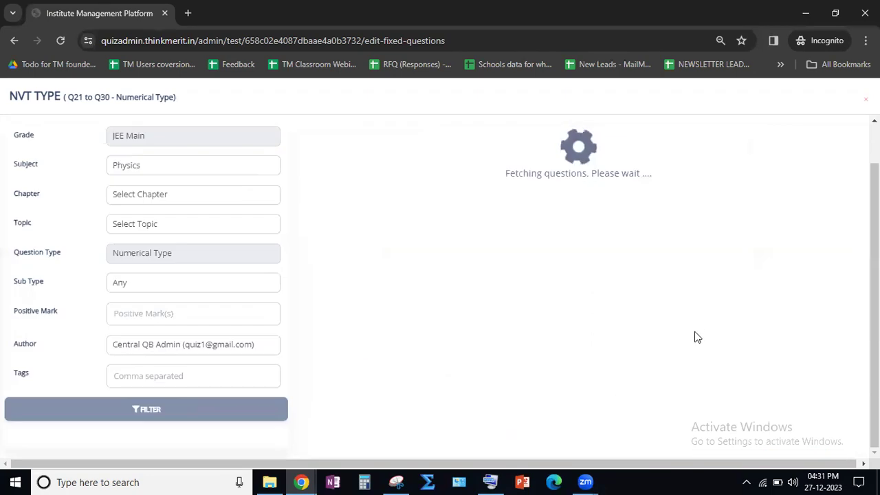
scroll(701, 316, up, 5)
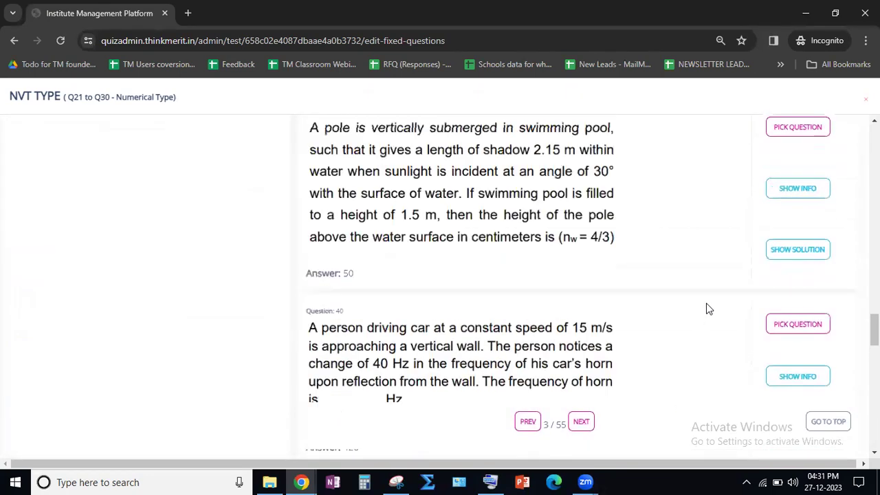
click(791, 196)
scroll(770, 275, down, 2)
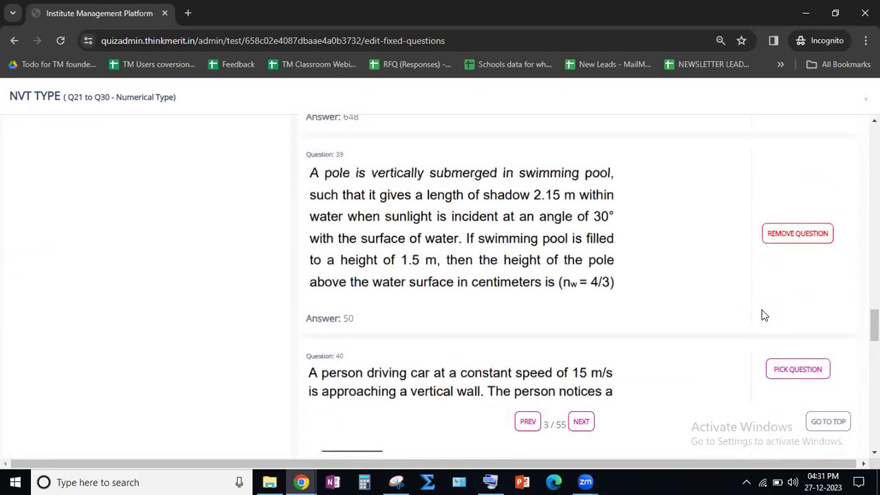
click(800, 324)
scroll(790, 309, down, 5)
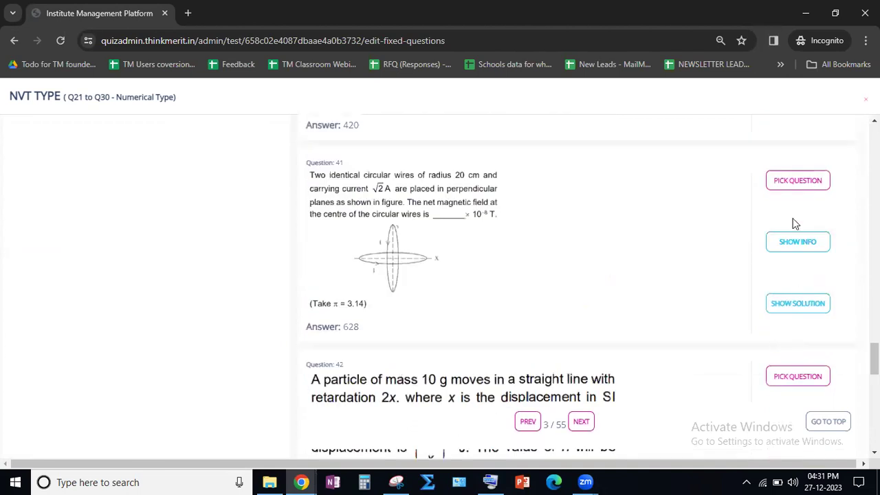
scroll(794, 240, down, 3)
click(795, 181)
- Try to pick question 43 as an additional question for the NVT TYPE section
scroll(764, 303, down, 2)
scroll(765, 303, down, 2)
click(783, 180)
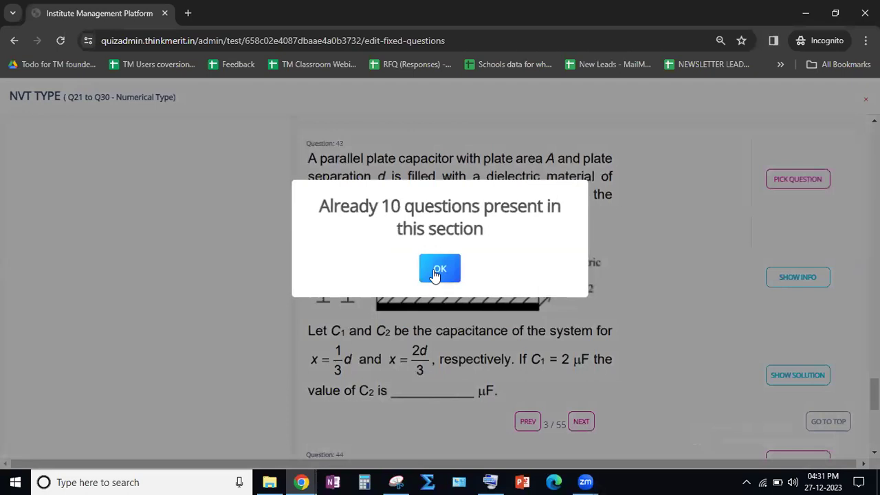
click(439, 269)
- Review the selected NVT TYPE questions and save them to the test
scroll(435, 268, up, 15)
scroll(435, 268, up, 12)
click(232, 137)
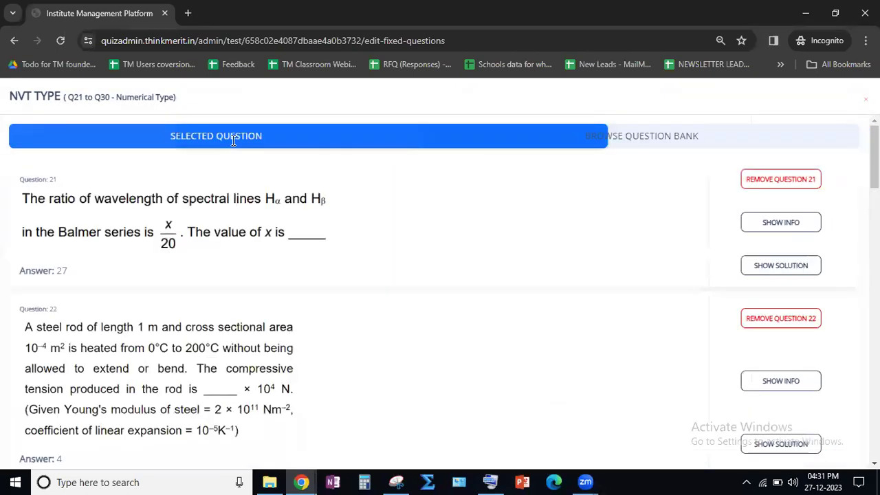
scroll(369, 294, down, 15)
scroll(452, 339, down, 5)
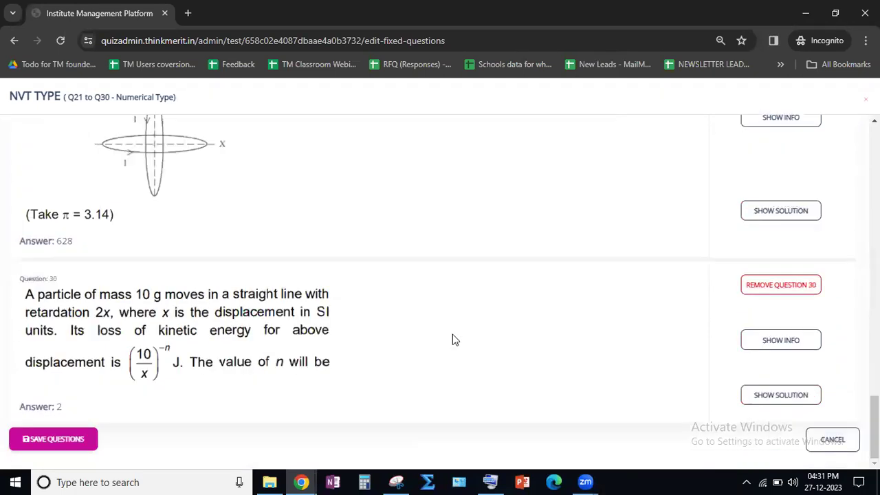
click(52, 440)
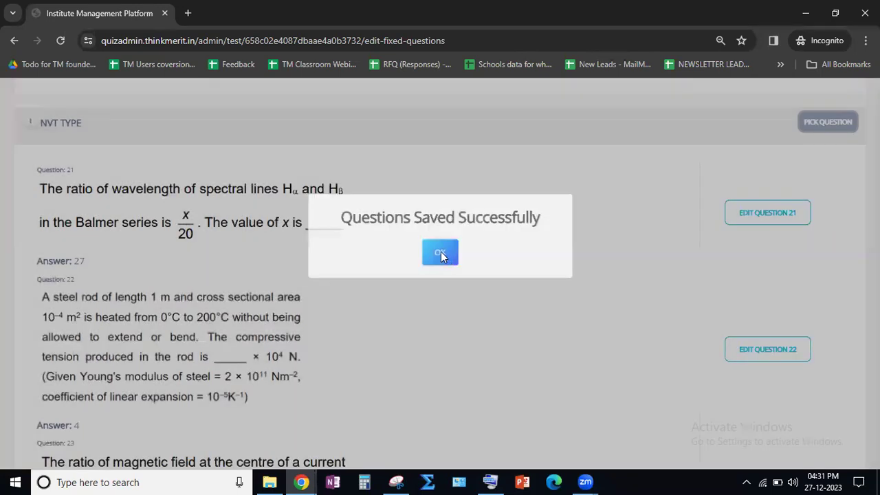
click(441, 251)
- Check the answers under the saved NVT TYPE questions and finish setting the test's questions
scroll(117, 255, down, 4)
drag(38, 167, 81, 165)
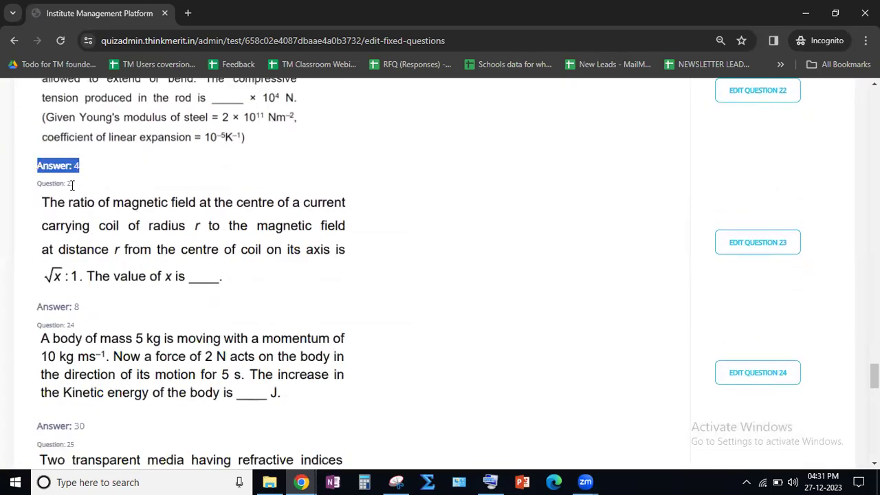
scroll(536, 232, up, 1)
scroll(758, 215, up, 1)
scroll(607, 328, down, 15)
scroll(560, 351, down, 3)
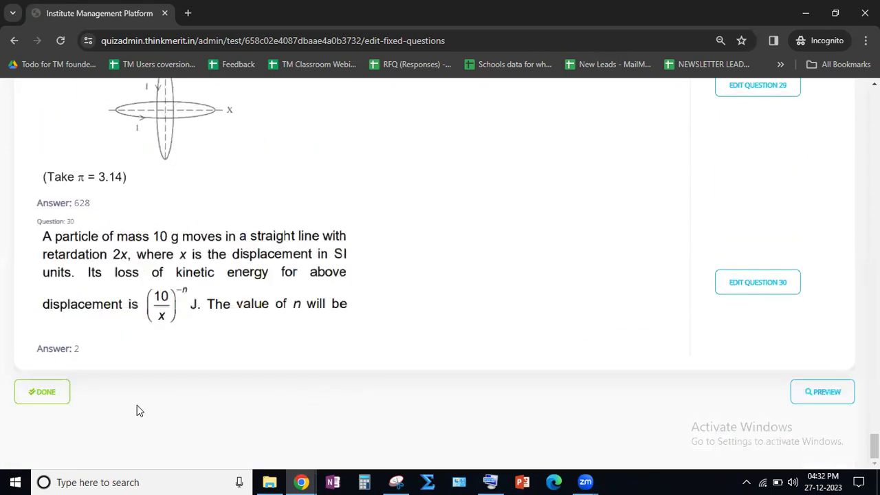
click(44, 398)
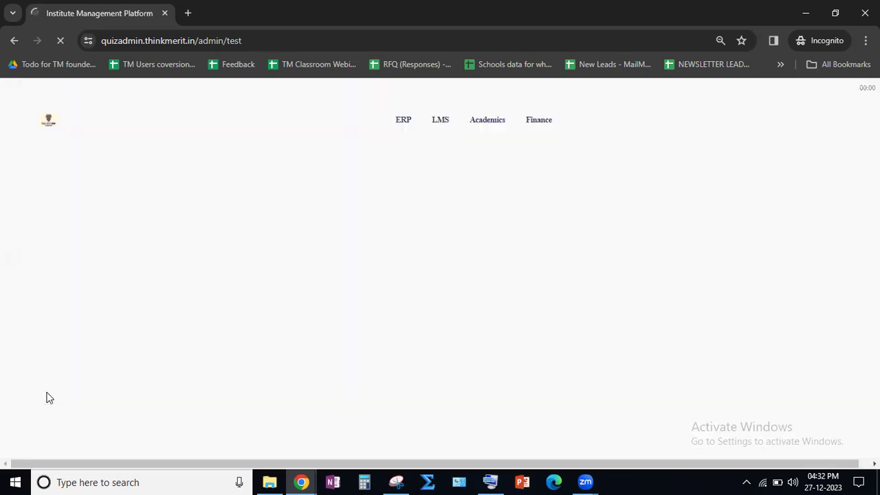
- Open the preview of Demo Test - ThinkMerit from the test list and switch to it
drag(83, 296, 206, 295)
click(206, 296)
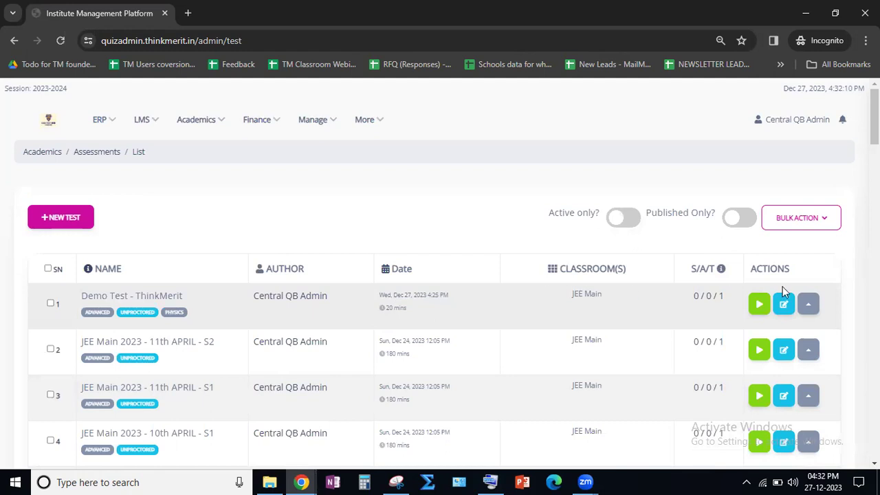
click(808, 305)
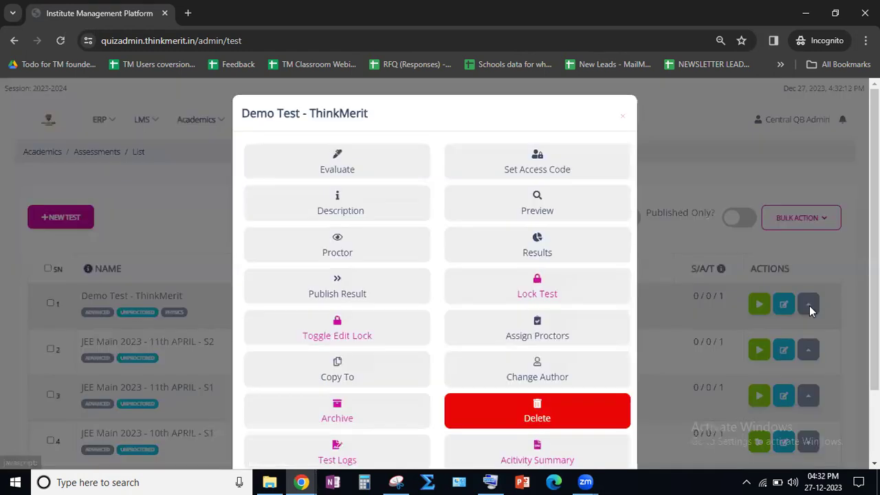
click(535, 207)
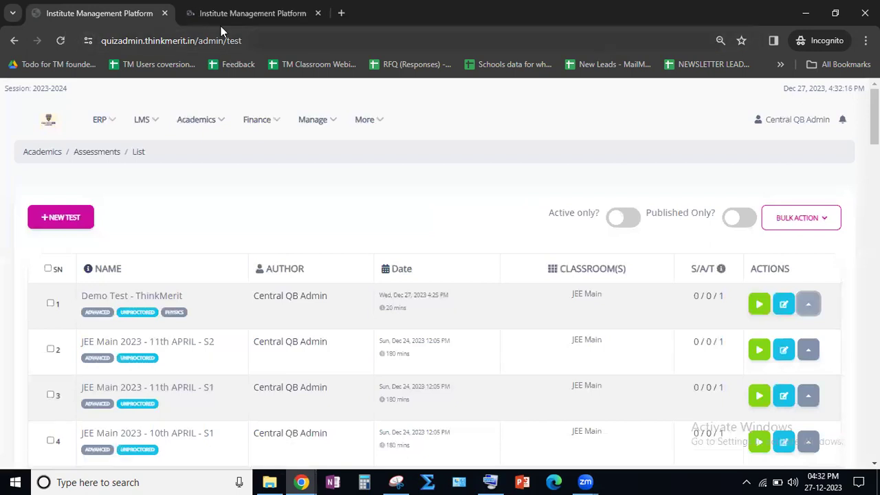
click(219, 16)
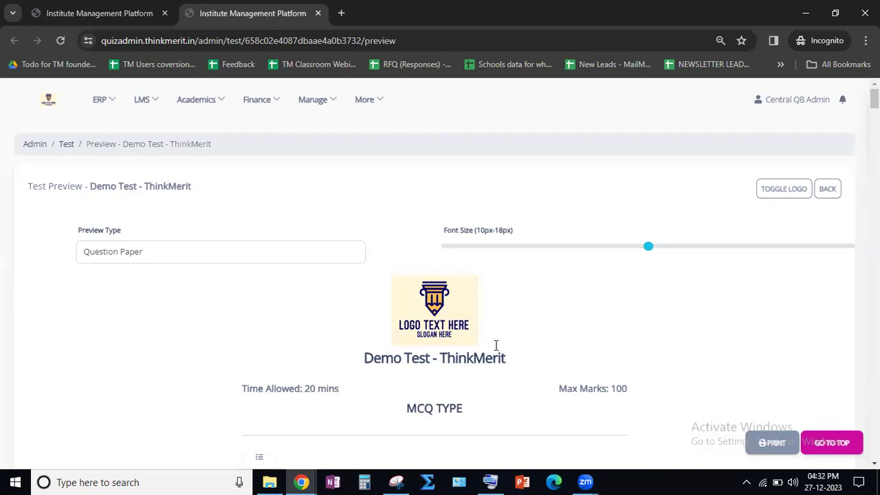
- Set the preview type to Answer Sheet and examine the answers listed for the first MCQ TYPE questions
click(120, 253)
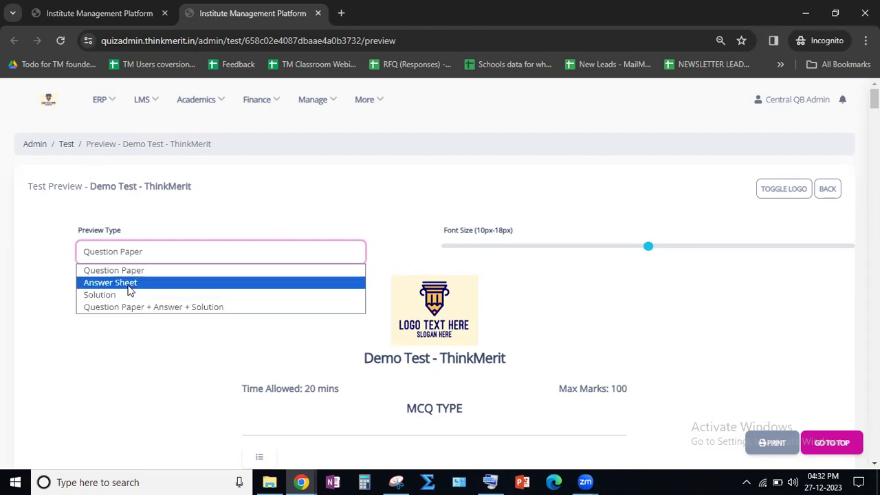
click(128, 287)
scroll(185, 329, down, 3)
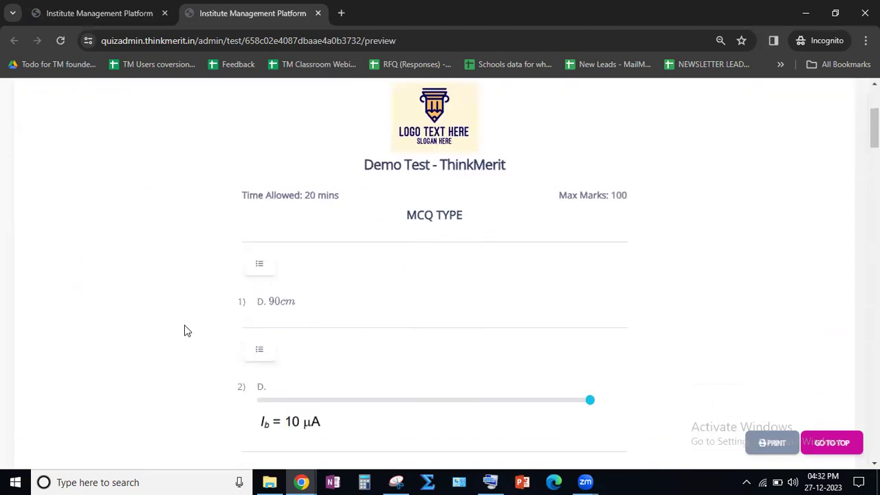
scroll(193, 311, up, 2)
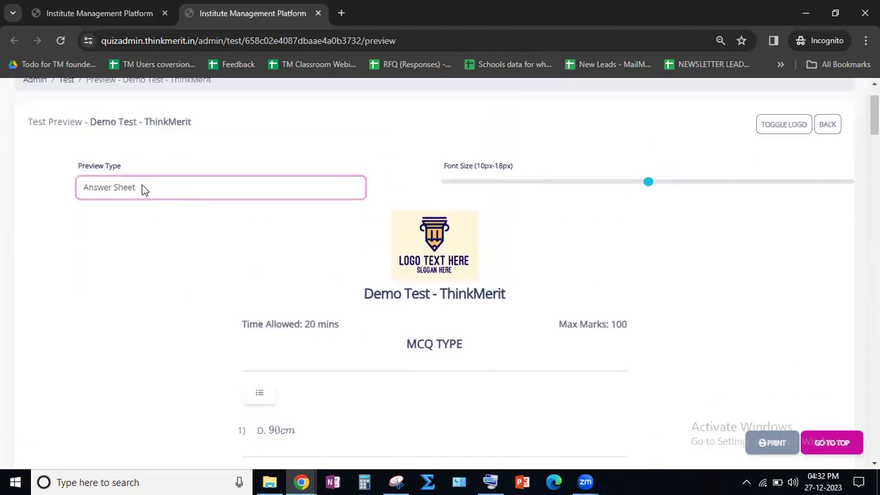
scroll(192, 397, down, 2)
drag(237, 303, 328, 305)
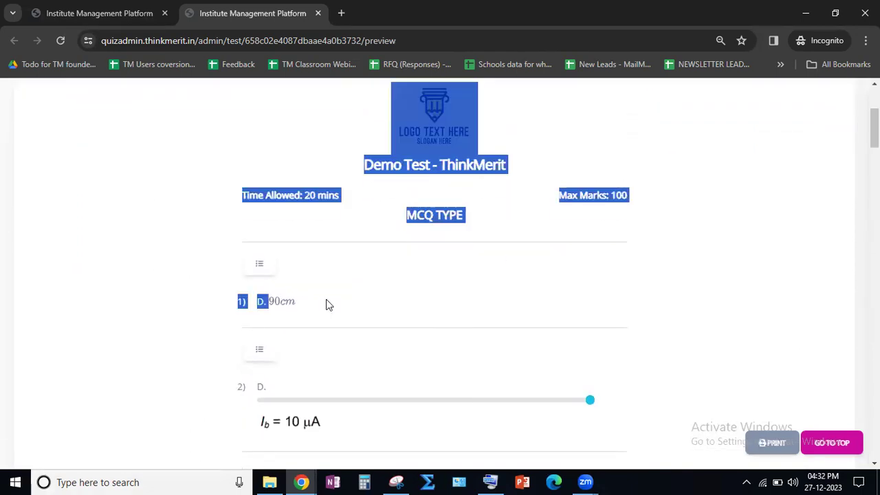
click(282, 307)
double_click(263, 300)
click(273, 307)
scroll(276, 313, down, 1)
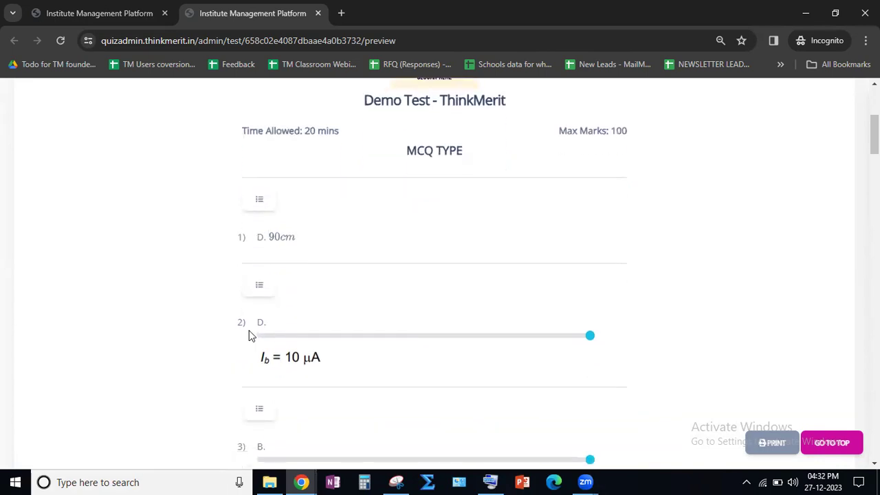
scroll(263, 360, up, 3)
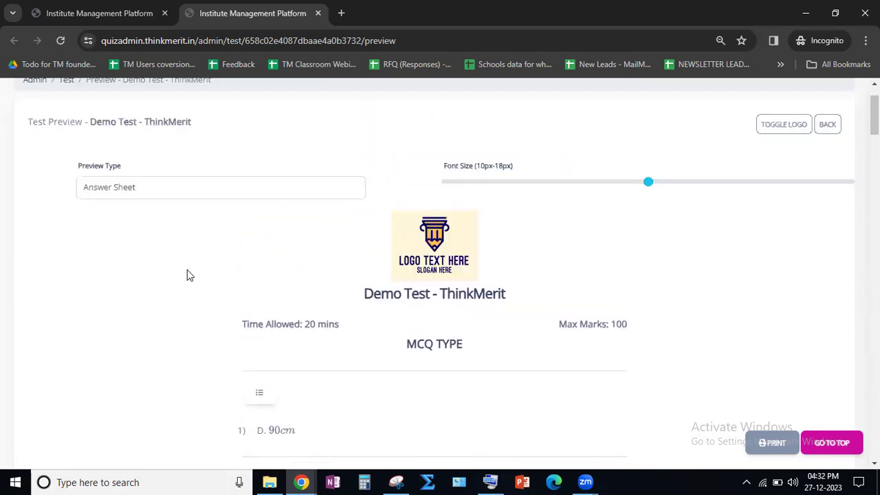
- Set the preview type to Solution and look over the first worked solutions in the MCQ TYPE section
click(147, 186)
click(141, 232)
scroll(151, 273, down, 15)
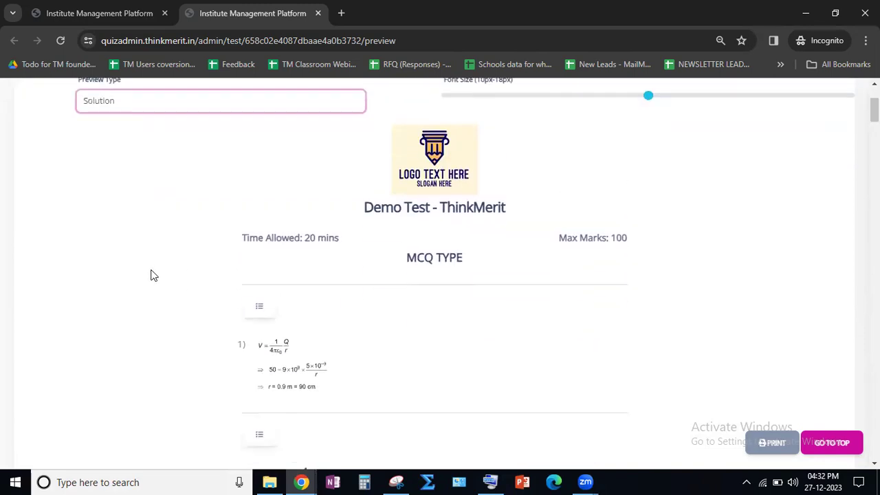
scroll(212, 298, up, 15)
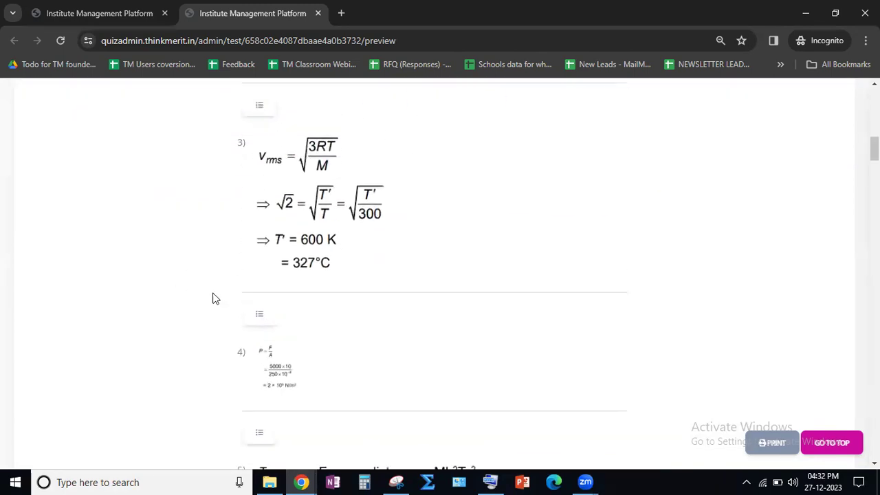
- Set the preview type to Question Paper + Answer + Solution and check how answers and solutions appear under the first questions
click(159, 259)
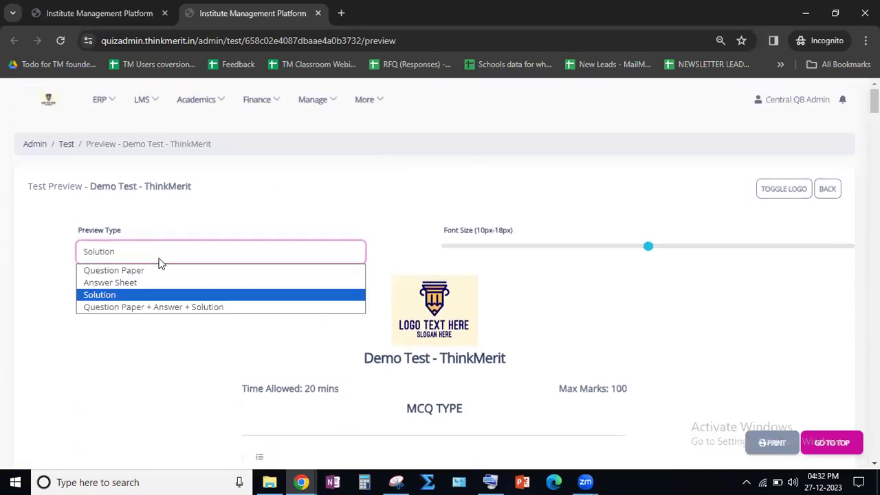
click(145, 307)
scroll(205, 314, down, 4)
scroll(206, 309, down, 6)
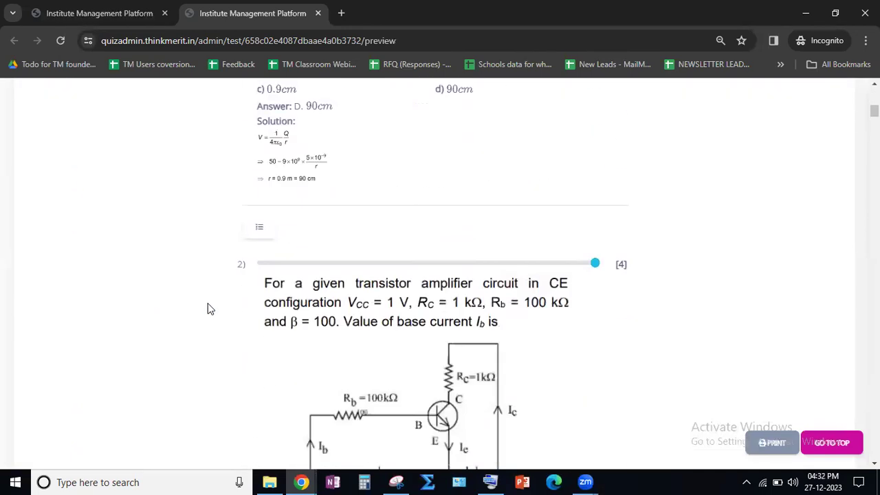
scroll(208, 309, up, 9)
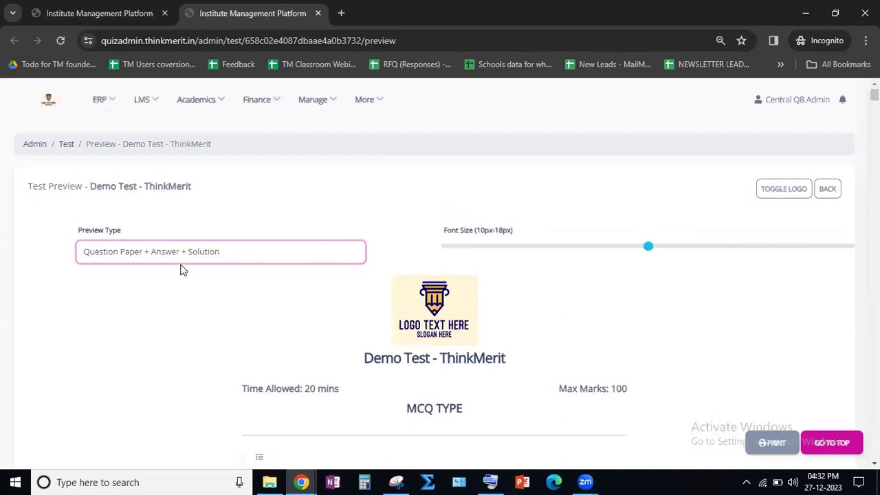
- Set the preview type back to Question Paper and review the paper's header and first MCQ TYPE question
click(180, 257)
click(161, 275)
scroll(254, 311, down, 2)
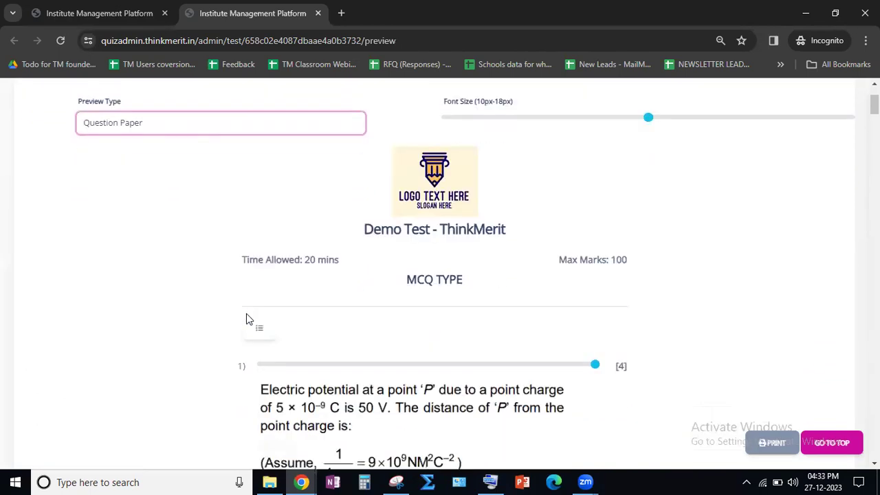
scroll(192, 323, down, 1)
scroll(201, 335, down, 1)
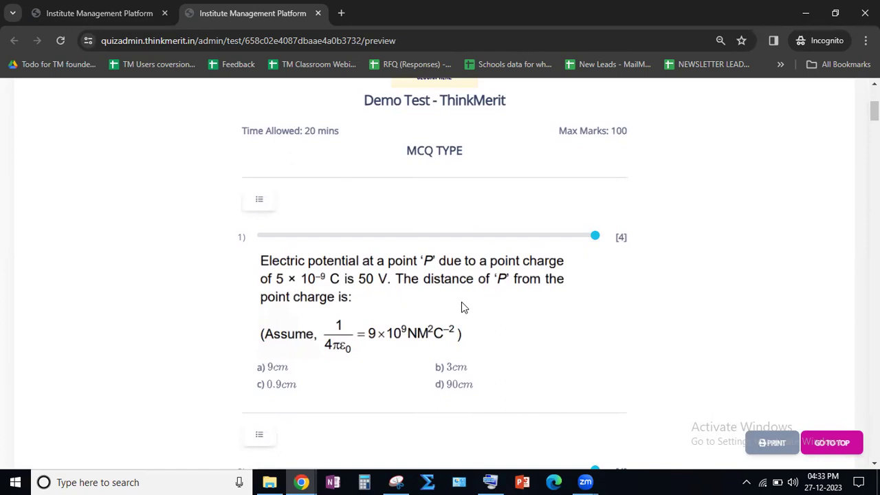
scroll(461, 302, up, 4)
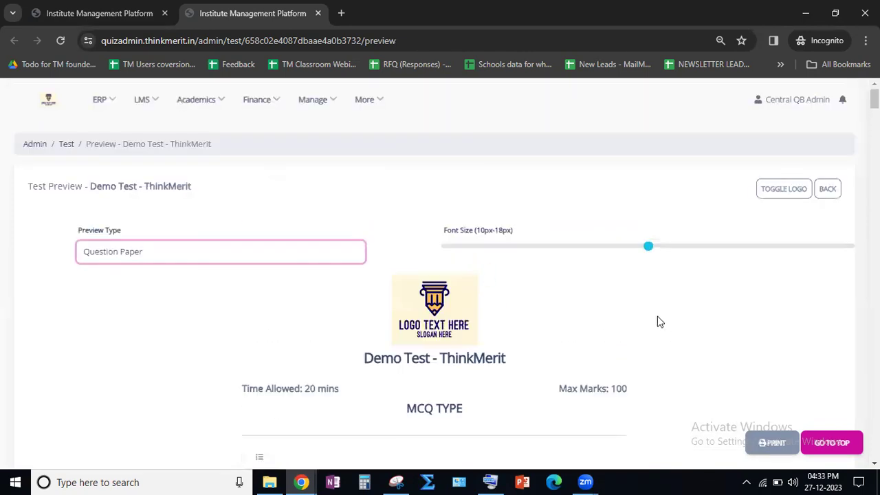
scroll(574, 361, down, 4)
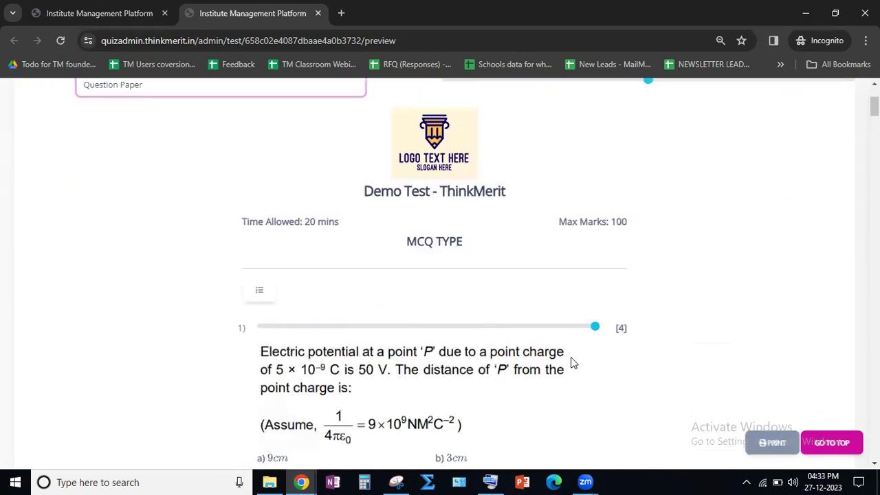
- Shrink the question images of MCQ questions 1 and 2 to similar widths, slightly over half of the full width
mouse_move(595, 238)
mouse_down()
mouse_move(438, 244)
mouse_move(453, 236)
mouse_move(444, 236)
mouse_move(601, 238)
mouse_up()
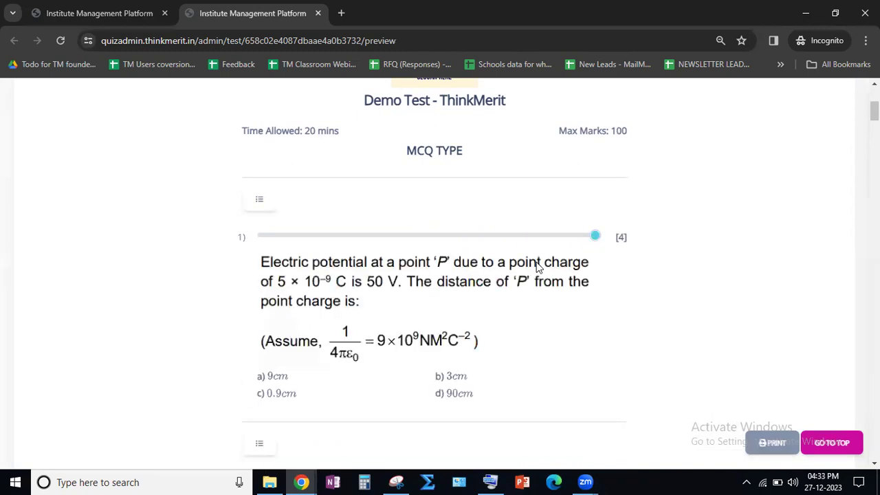
scroll(419, 282, down, 4)
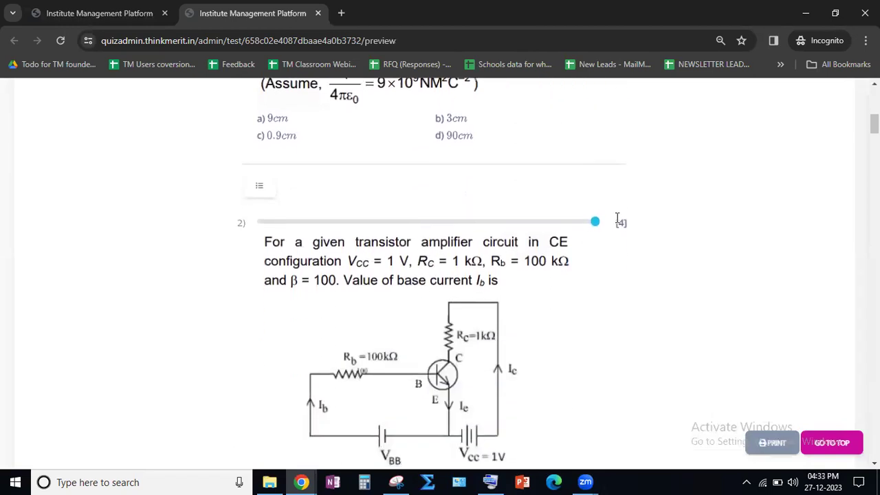
drag(595, 221, 418, 222)
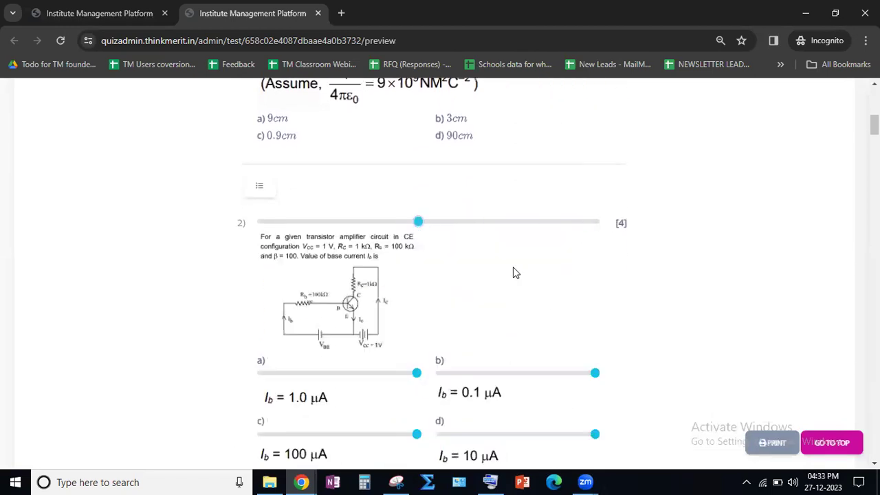
scroll(513, 271, up, 2)
scroll(526, 224, up, 1)
drag(595, 172, 451, 172)
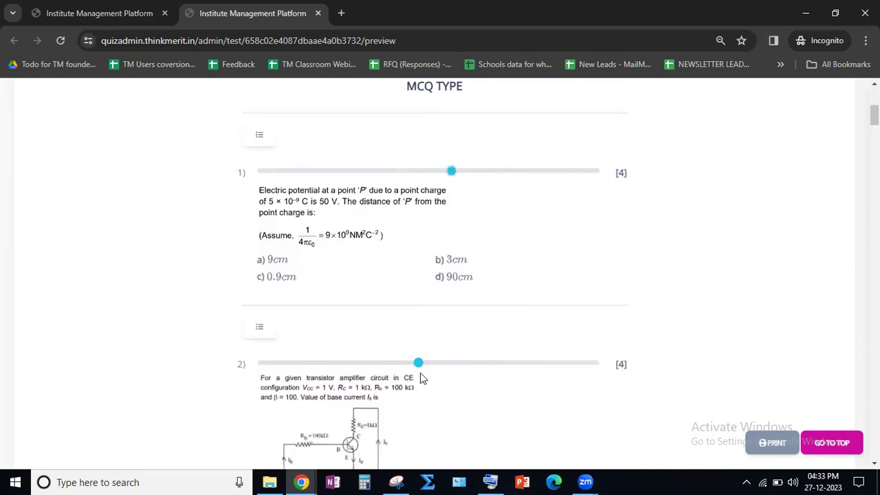
drag(419, 363, 444, 363)
- Examine the option images of questions 2 and 3 and the font size range available for the preview
scroll(282, 347, down, 2)
scroll(287, 345, down, 5)
scroll(365, 260, up, 2)
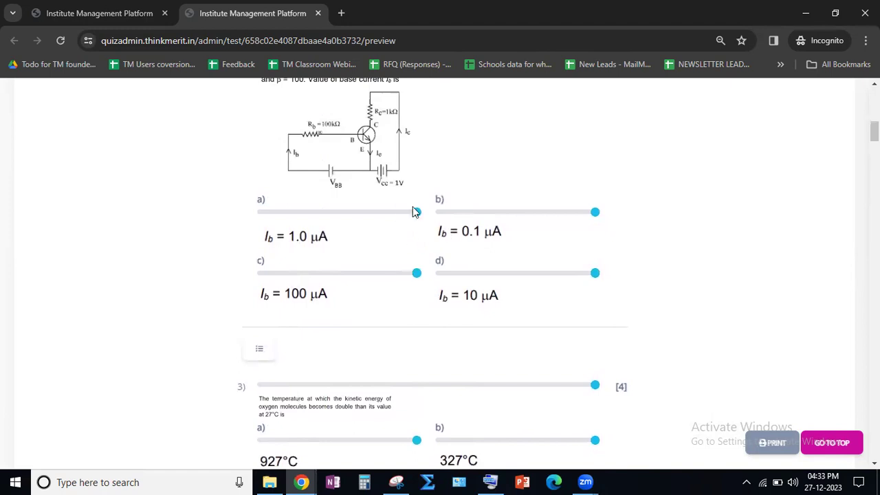
scroll(323, 271, down, 7)
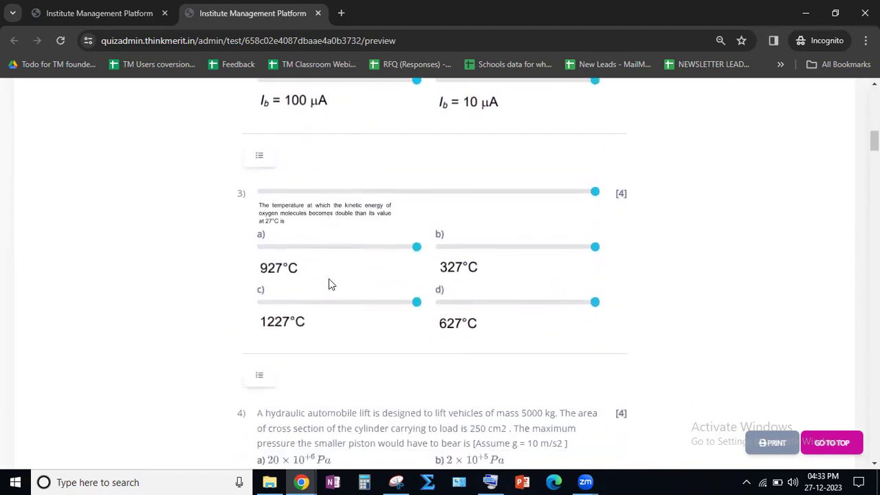
drag(270, 159, 429, 161)
click(474, 170)
scroll(475, 169, up, 15)
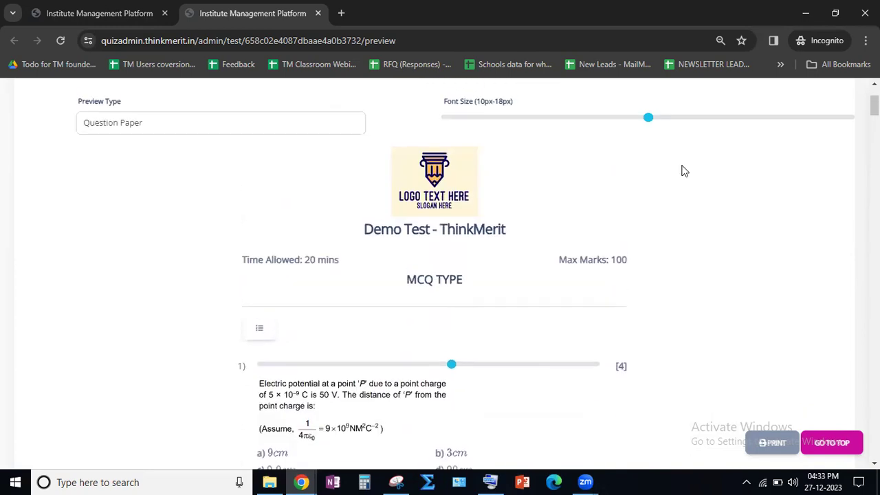
drag(474, 233, 506, 234)
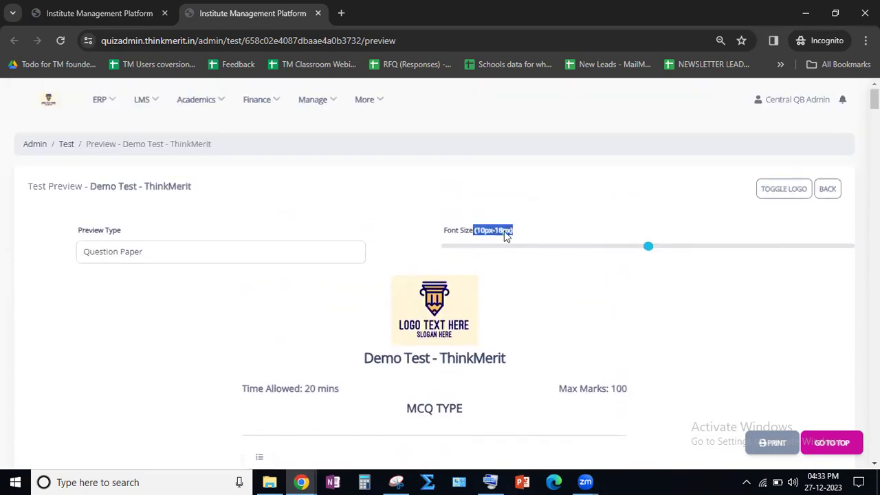
click(616, 258)
- Reduce the size of the circular motion figure in MCQ question 9
scroll(593, 281, down, 15)
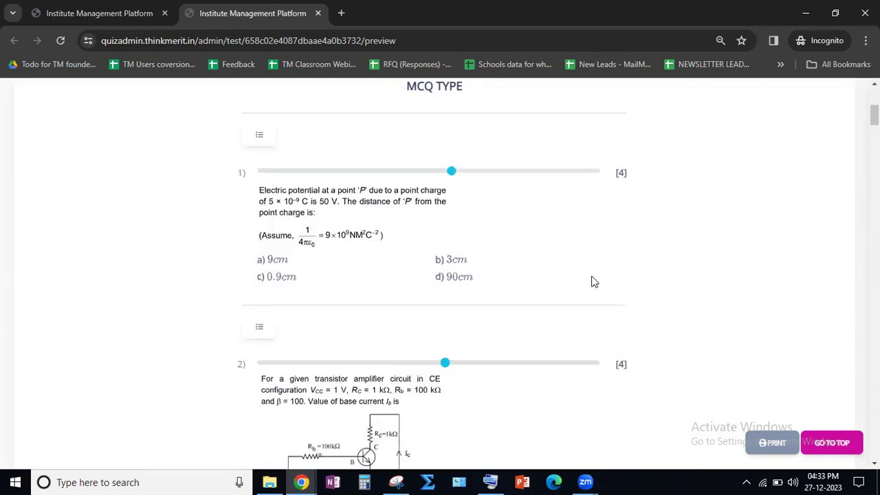
scroll(591, 278, down, 5)
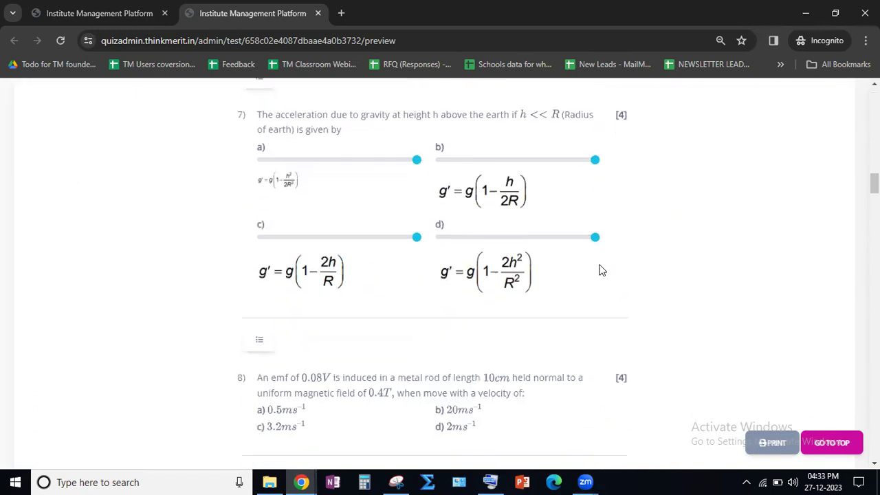
scroll(599, 270, down, 5)
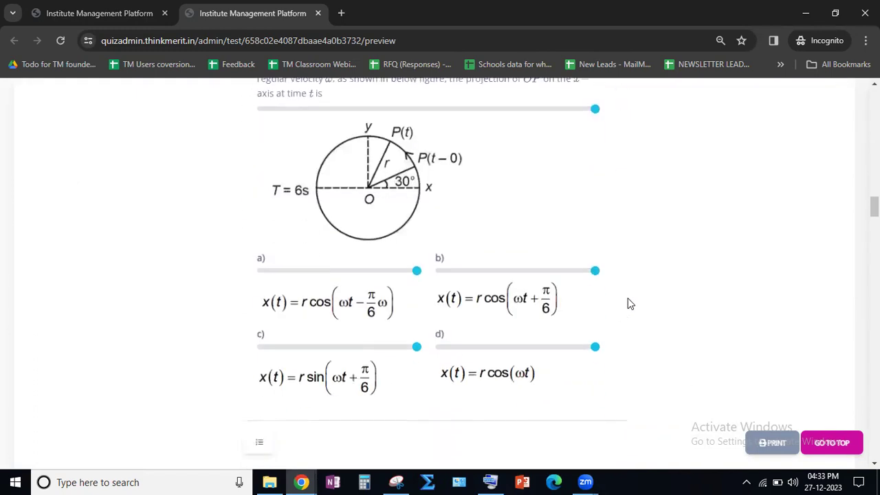
drag(595, 239, 420, 248)
scroll(540, 295, down, 4)
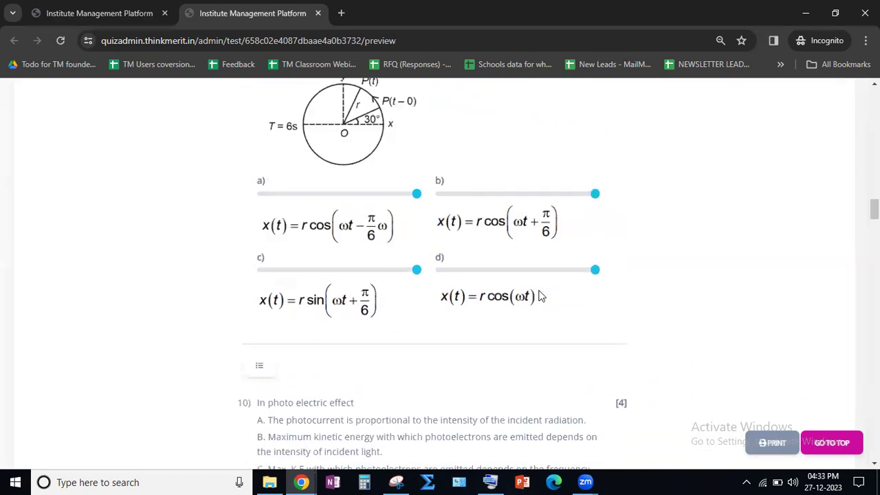
- Look through the questions up to question 14, inspect the question paper's print preview, and close it without saving
scroll(541, 292, down, 4)
scroll(550, 283, down, 4)
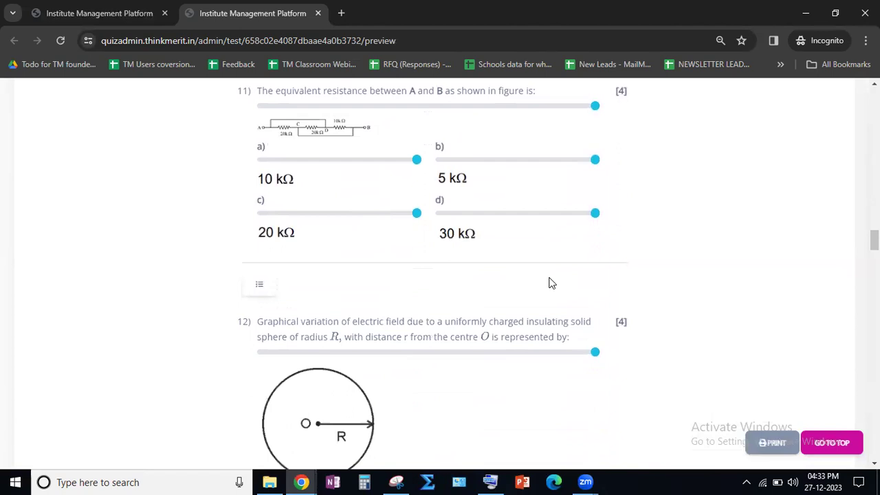
scroll(550, 283, down, 11)
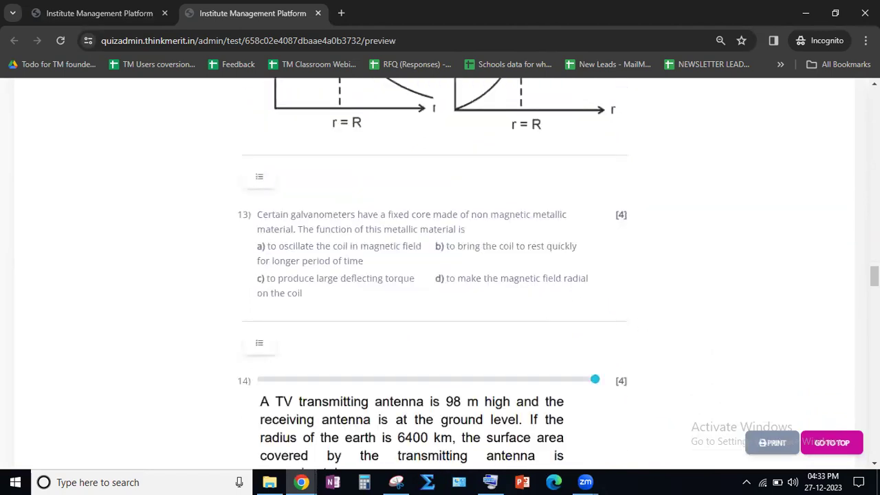
click(831, 443)
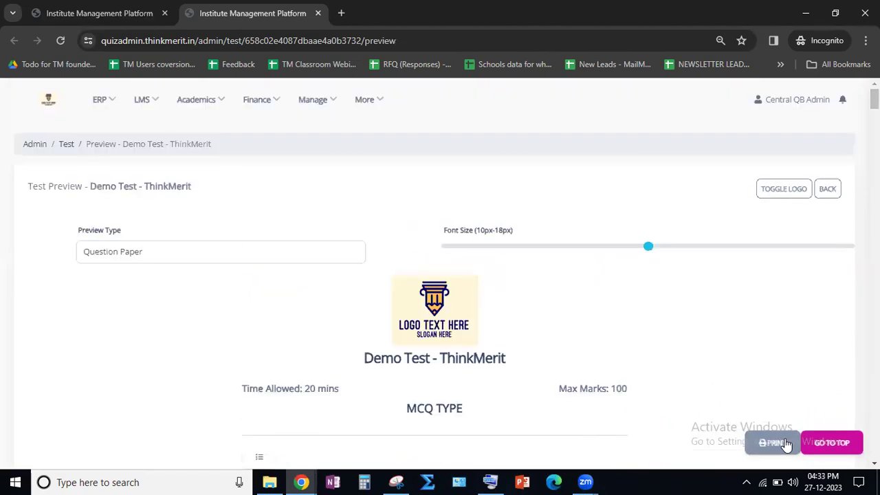
click(786, 444)
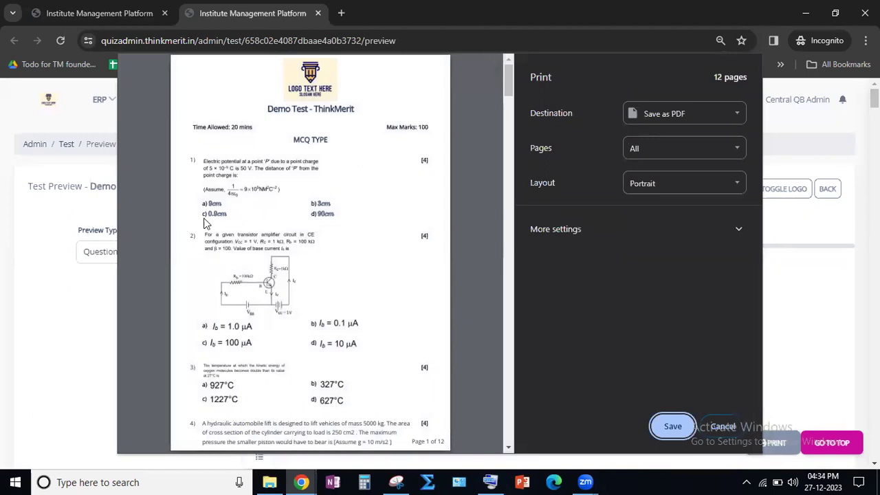
scroll(243, 288, down, 4)
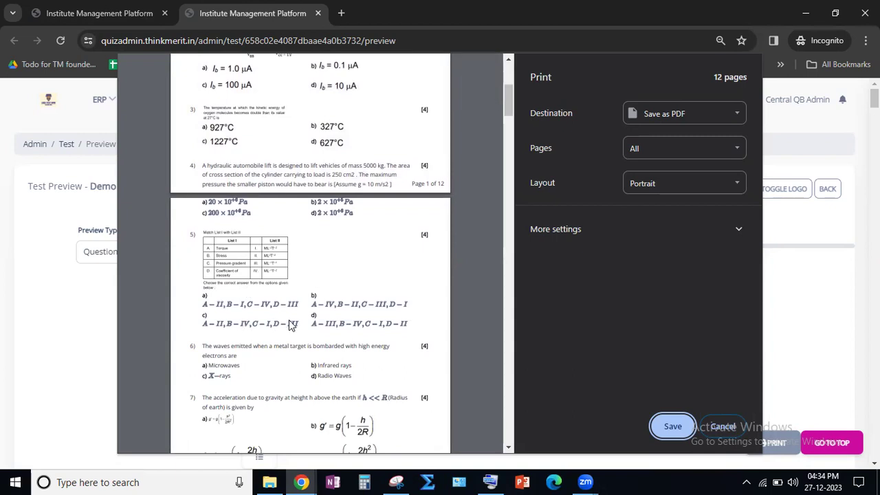
click(725, 426)
- Change the answer options of the List I and List II matching question 5 to a single-column layout
scroll(375, 324, down, 4)
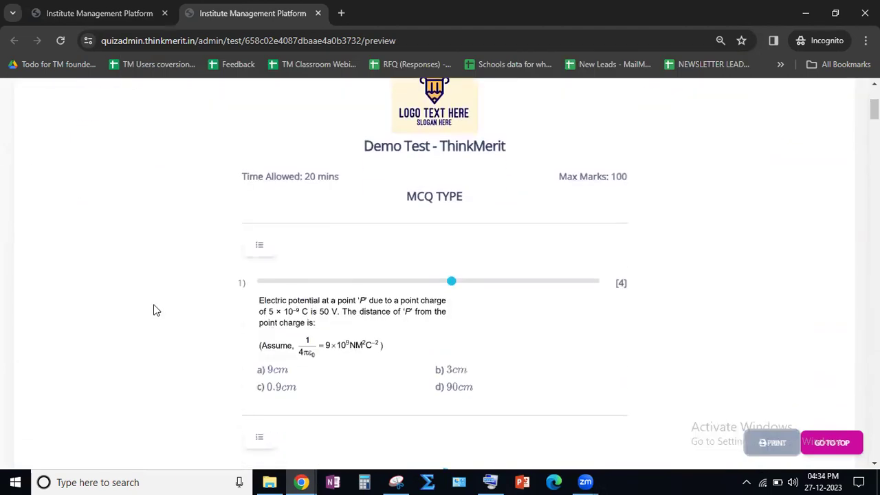
scroll(367, 354, down, 13)
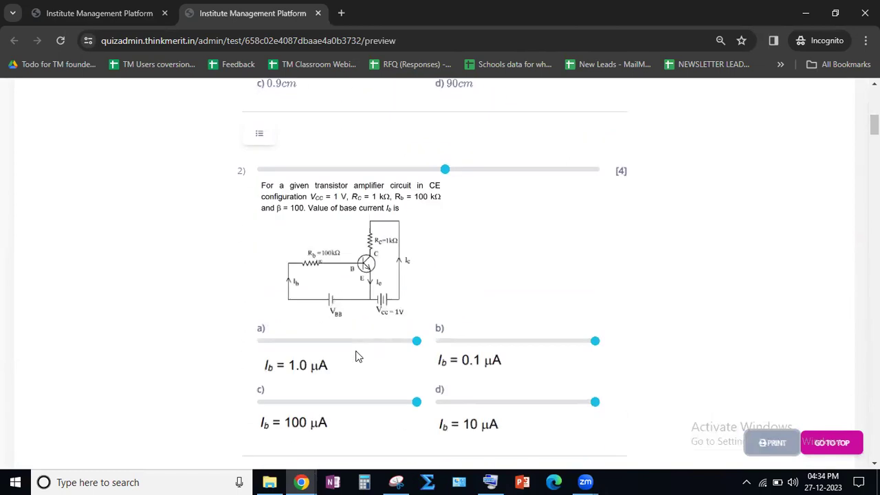
scroll(350, 344, down, 4)
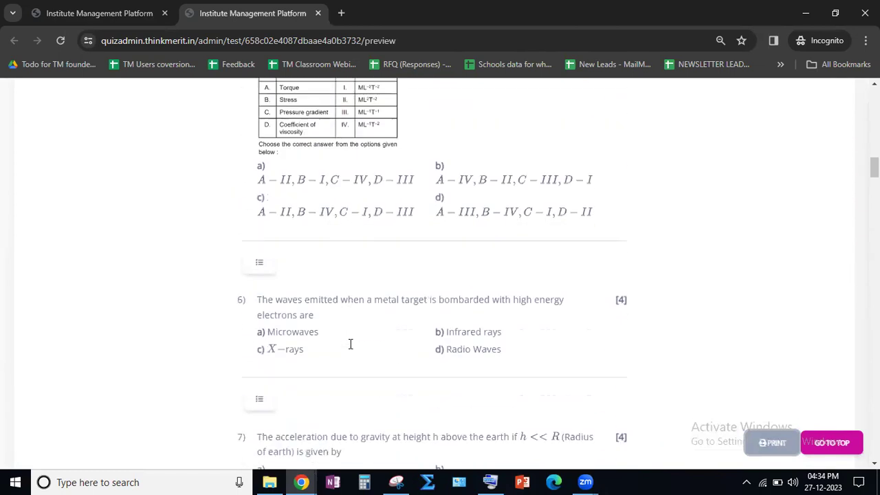
scroll(323, 158, up, 2)
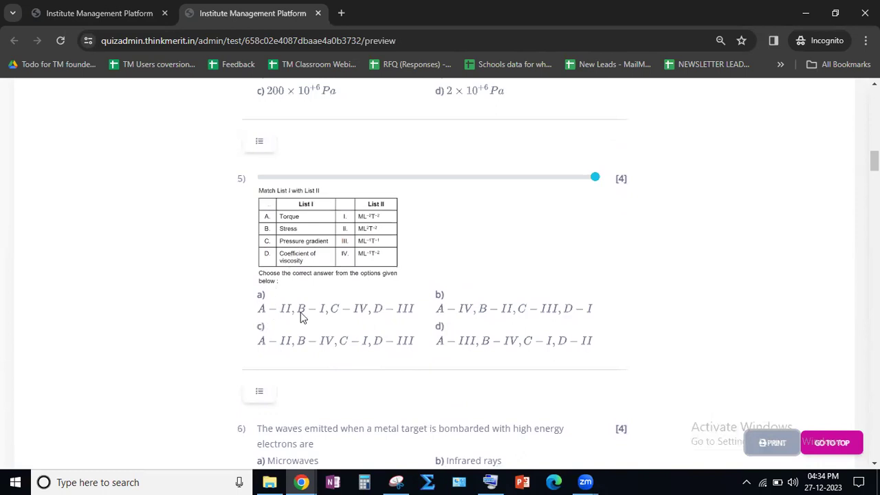
click(259, 144)
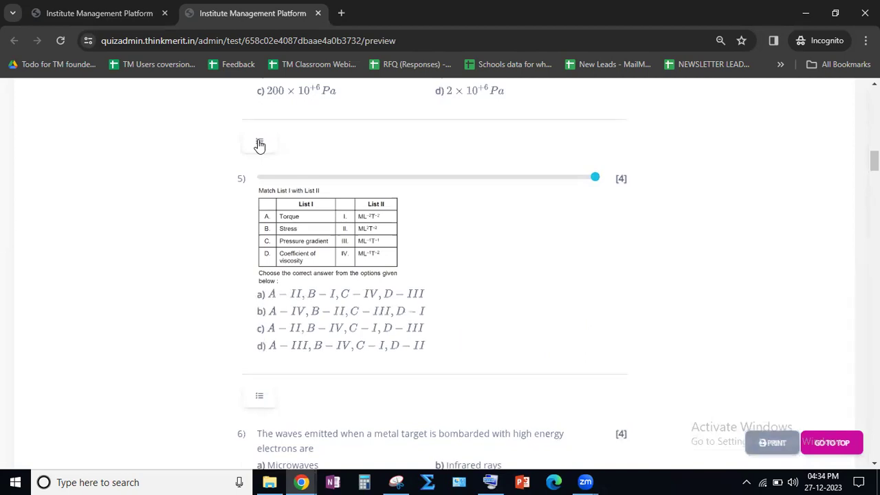
drag(272, 295, 362, 294)
click(342, 328)
- Change the answer options of question 13 about the galvanometer's fixed core to a single-column layout
scroll(337, 331, down, 6)
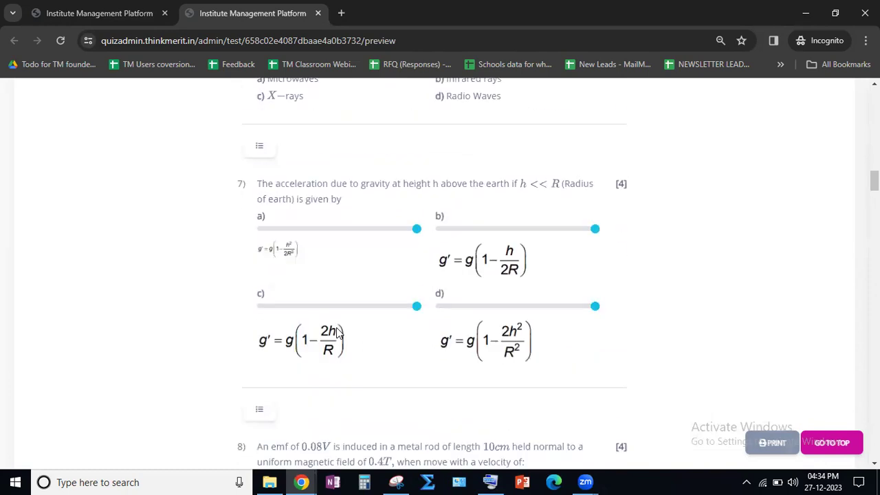
scroll(337, 331, down, 9)
scroll(337, 332, down, 4)
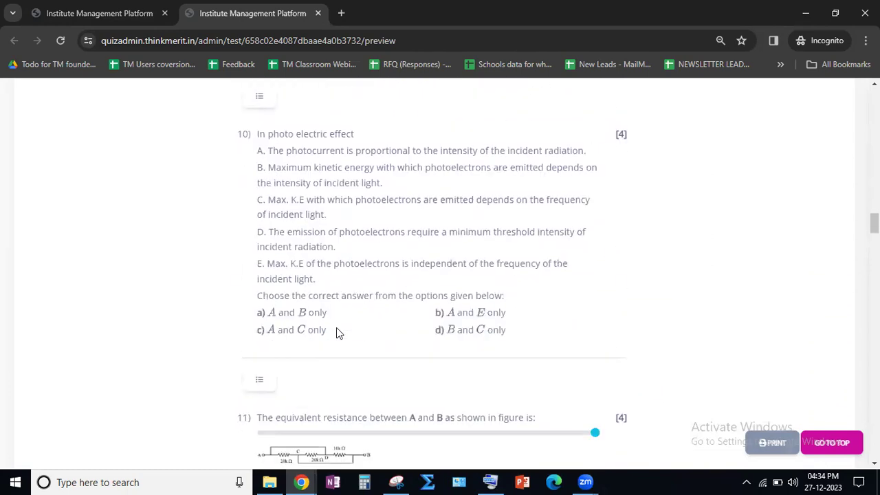
scroll(336, 331, down, 10)
scroll(336, 333, down, 10)
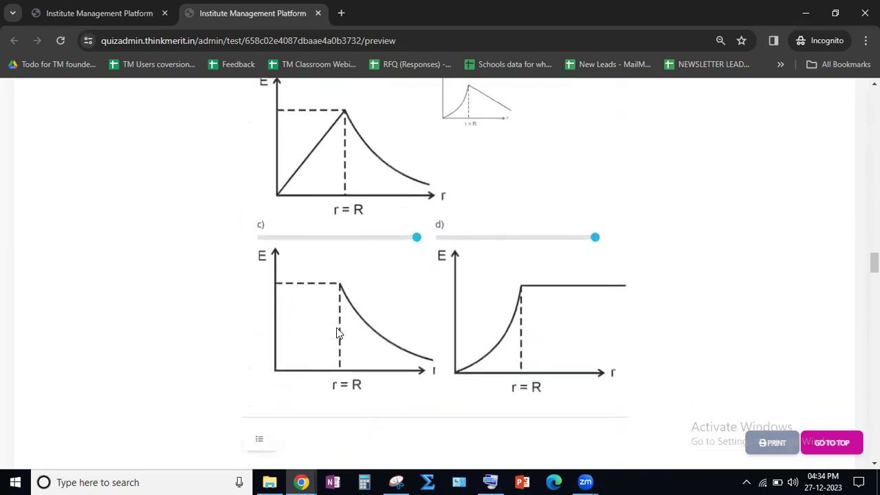
scroll(337, 333, up, 3)
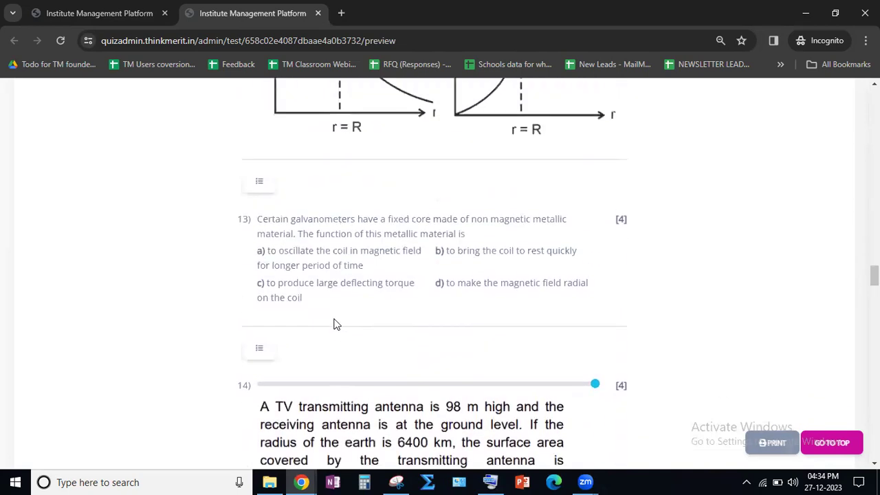
drag(270, 250, 359, 267)
click(360, 267)
click(259, 182)
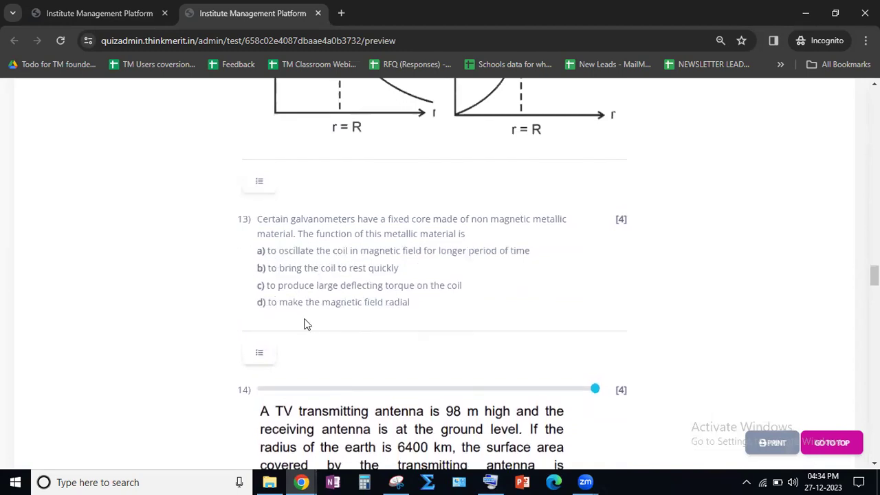
drag(412, 307, 251, 249)
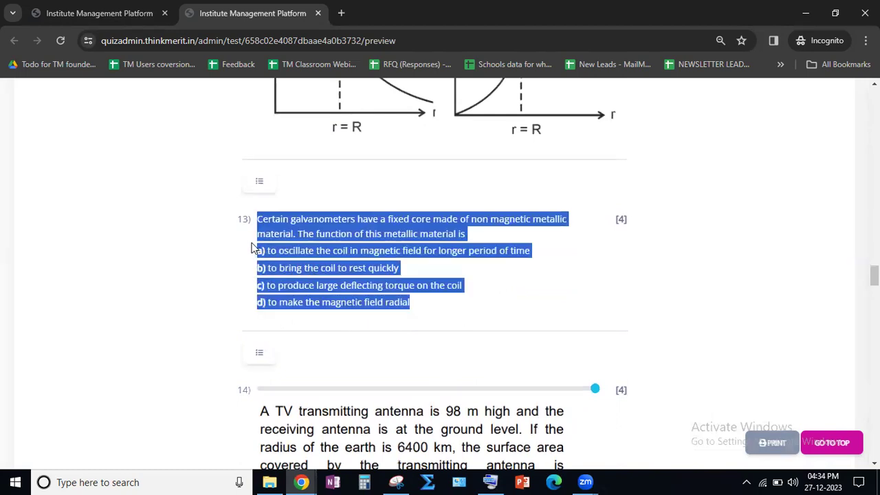
click(260, 252)
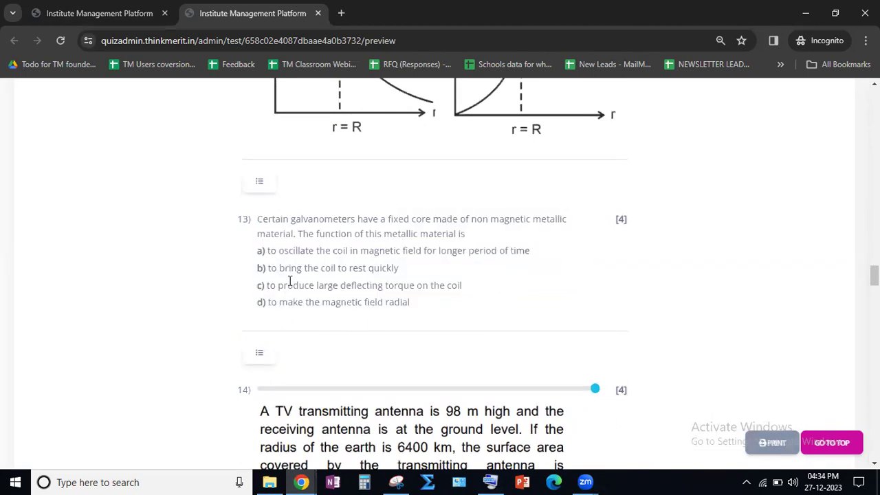
- Open the question paper's print preview and check the option layout of questions 5 and 13
click(771, 445)
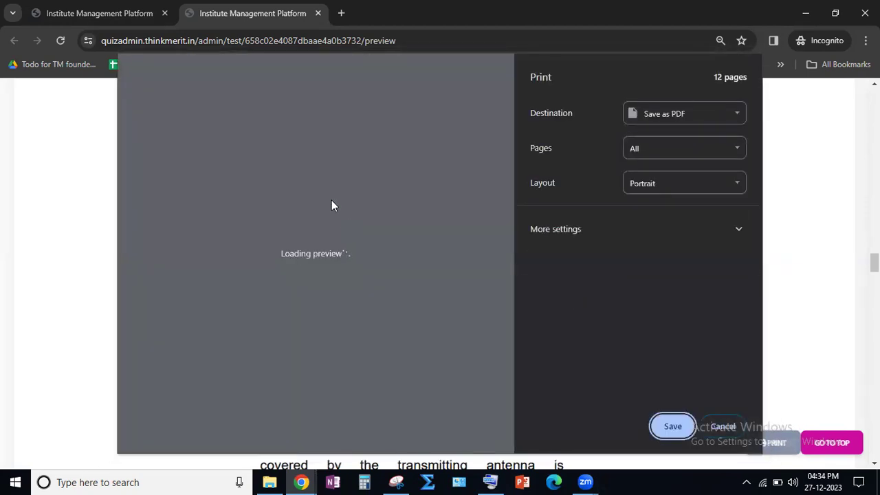
scroll(277, 200, down, 1)
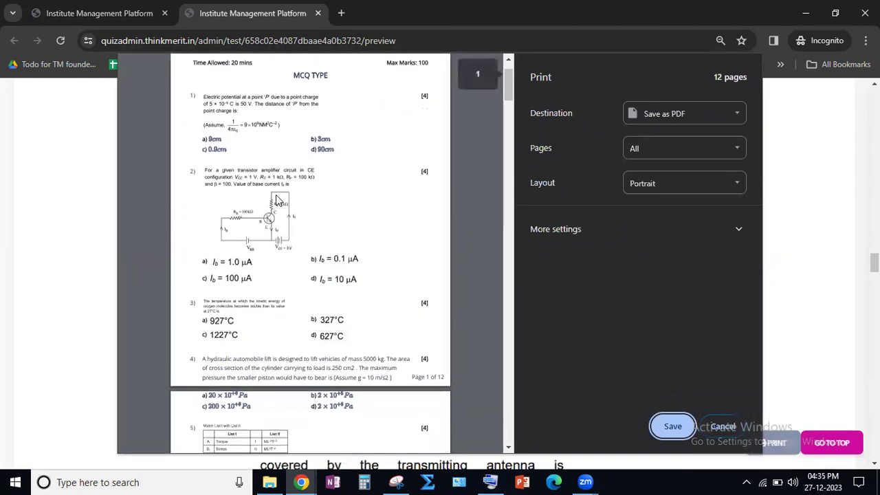
scroll(277, 200, down, 4)
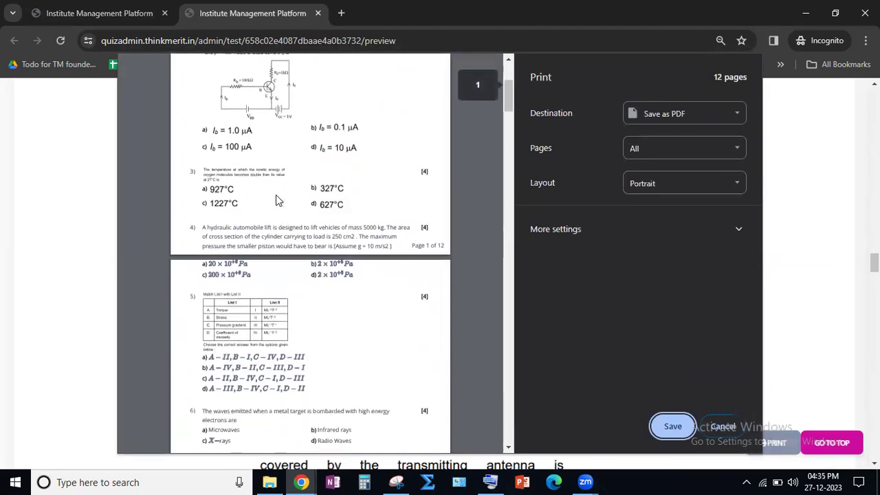
scroll(276, 200, down, 1)
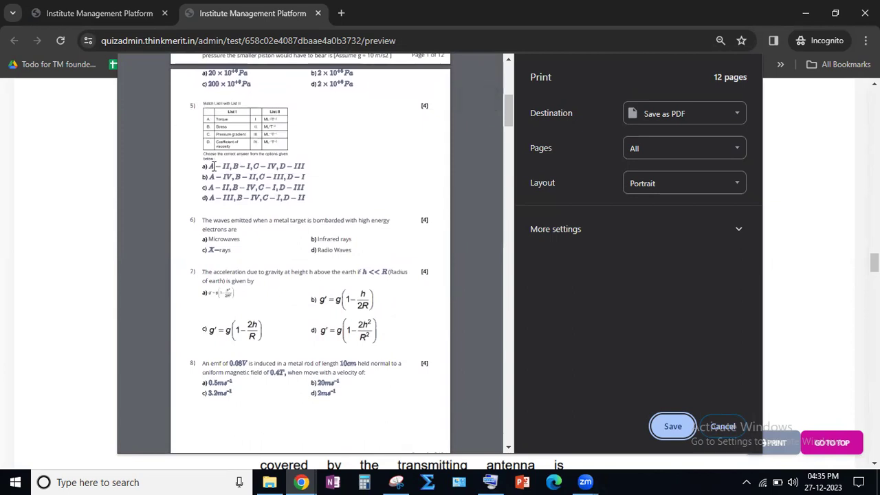
drag(204, 165, 249, 181)
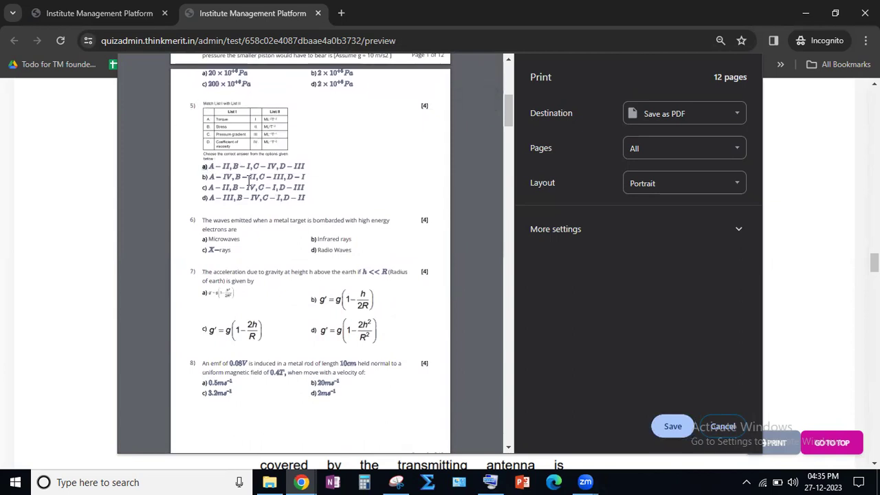
scroll(288, 209, down, 4)
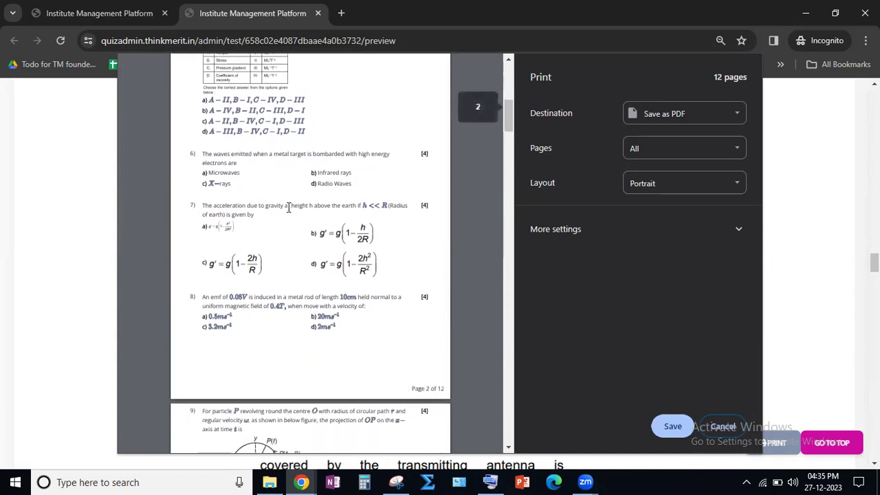
scroll(289, 209, down, 5)
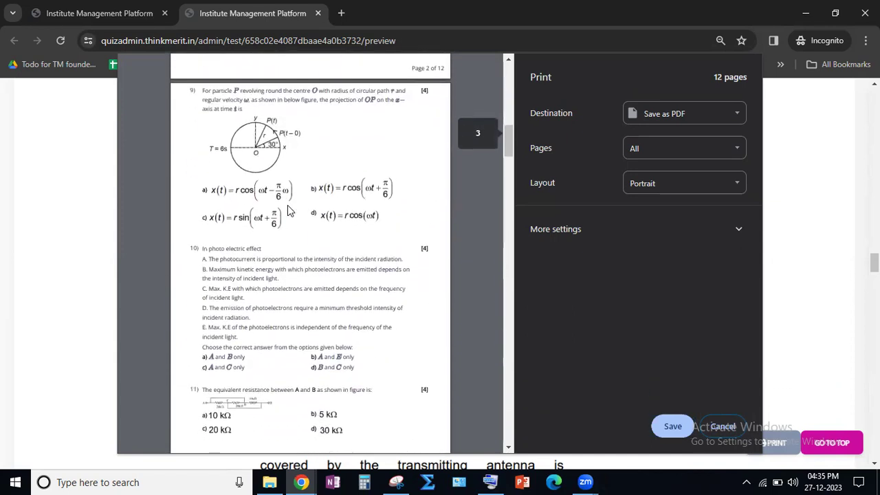
scroll(286, 203, down, 5)
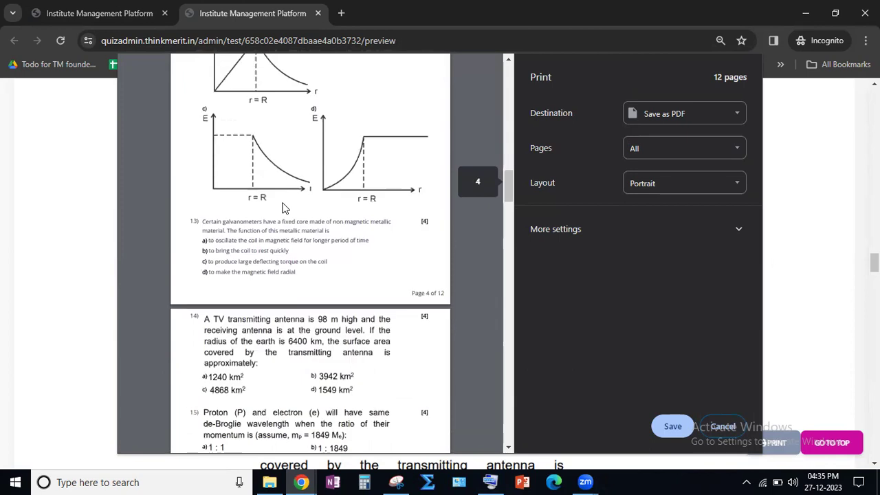
drag(257, 245, 307, 272)
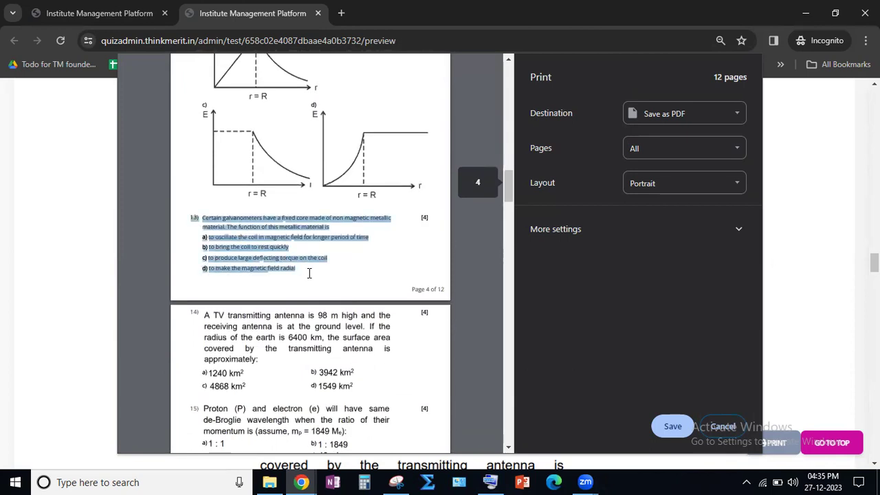
click(281, 262)
- Review the remaining pages of the print preview from question 14 onward, and close it without saving
scroll(280, 267, down, 2)
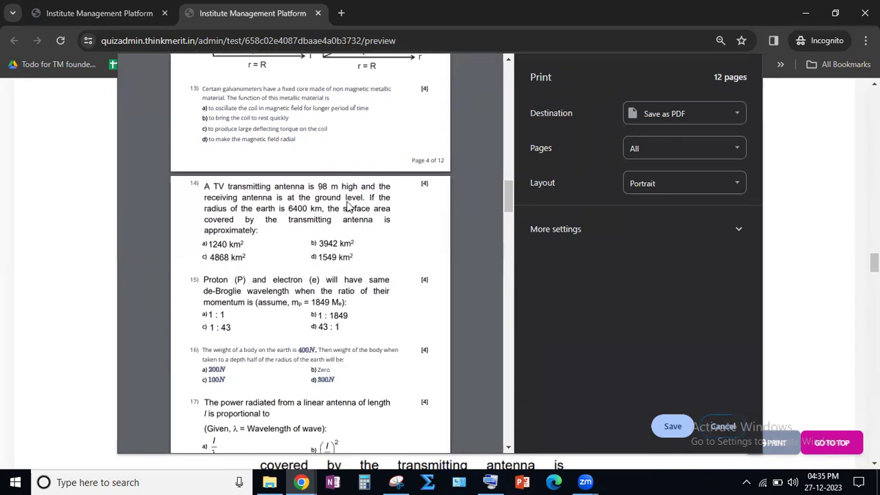
scroll(312, 268, down, 1)
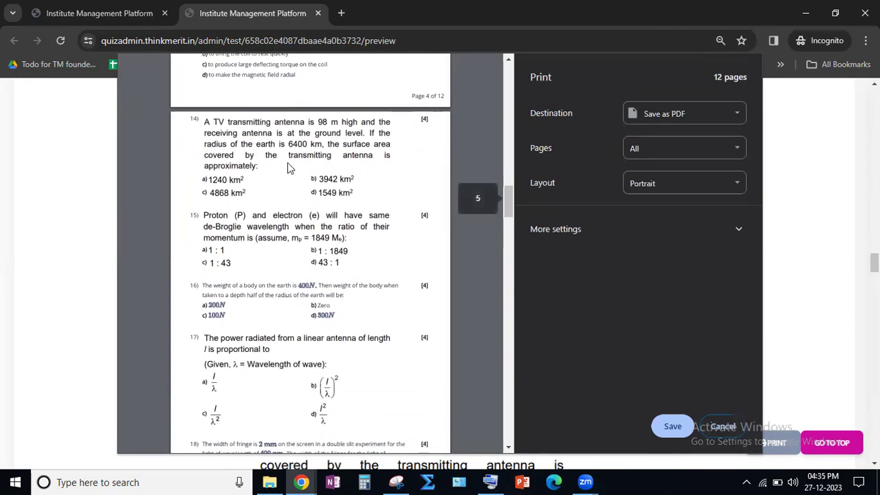
scroll(336, 201, down, 18)
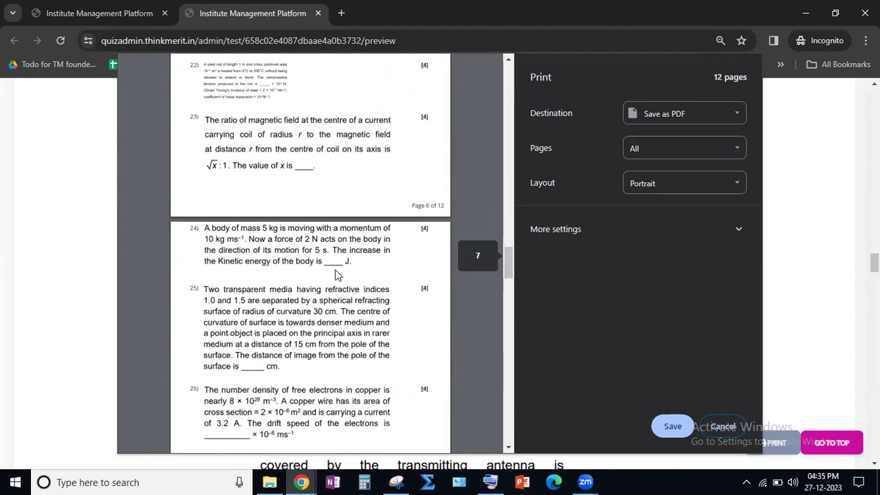
scroll(327, 266, down, 4)
scroll(327, 267, up, 7)
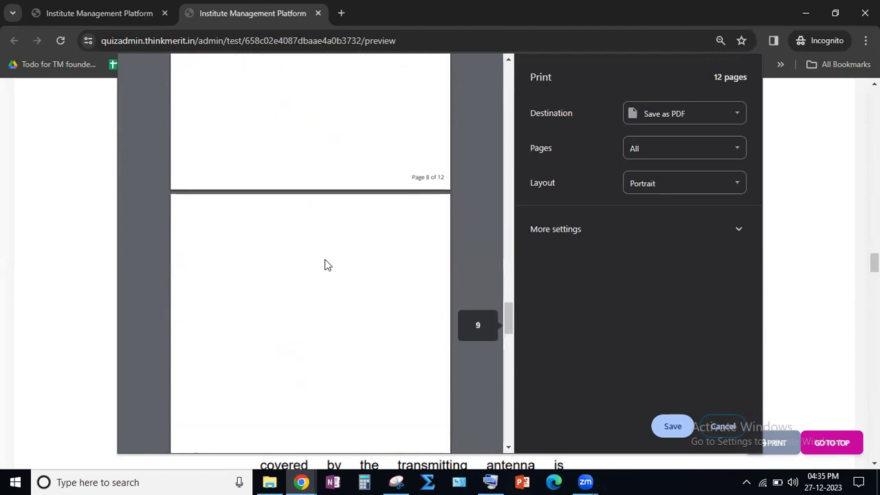
scroll(328, 266, down, 1)
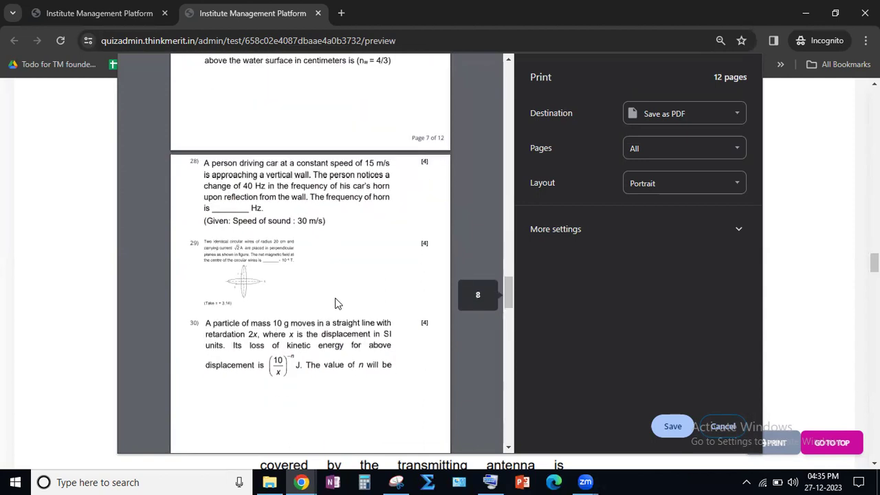
click(723, 426)
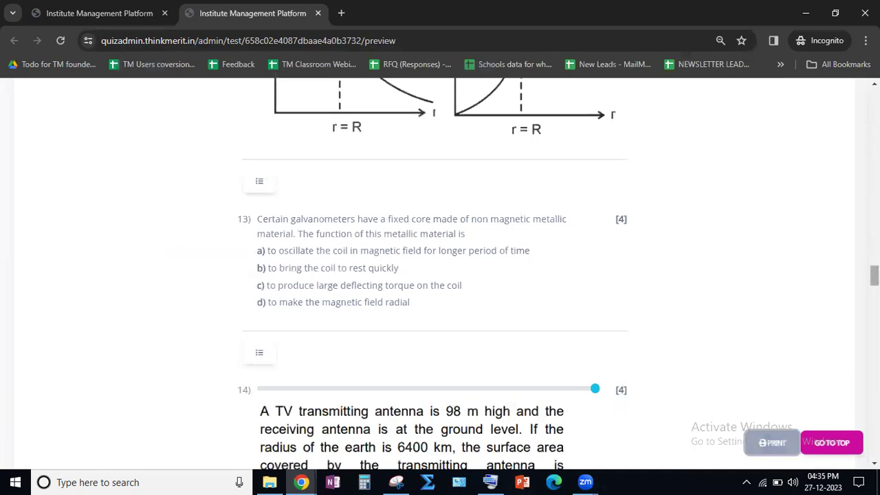
- Return to the start of the test preview and toggle the logo in the question paper's header off and on
click(827, 445)
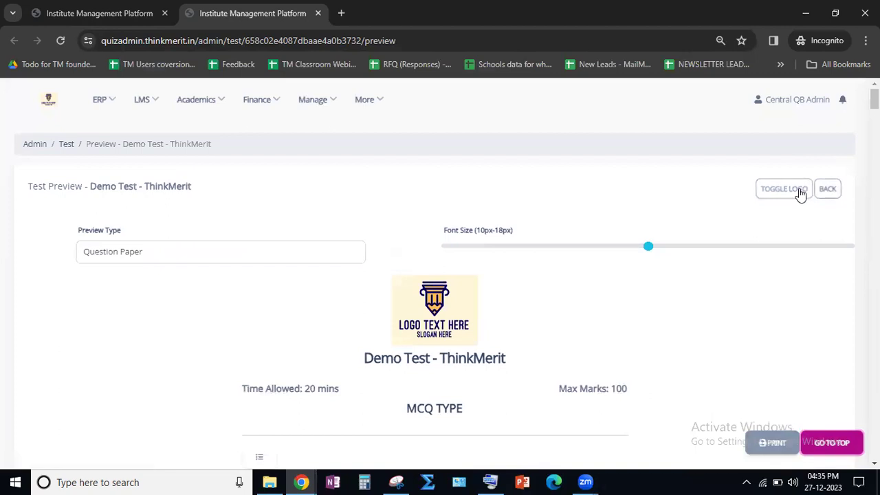
click(800, 194)
click(794, 196)
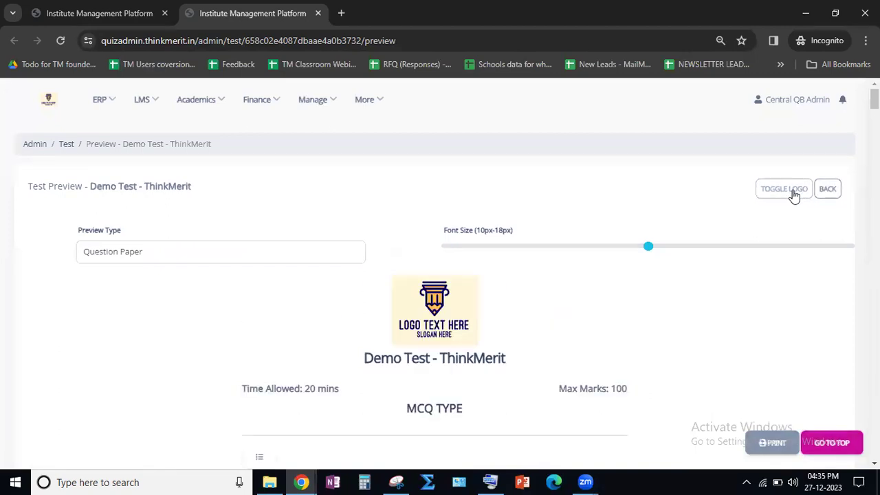
click(796, 195)
- Go back to the test list, view the available actions for Demo Test - ThinkMerit, and close them
click(825, 191)
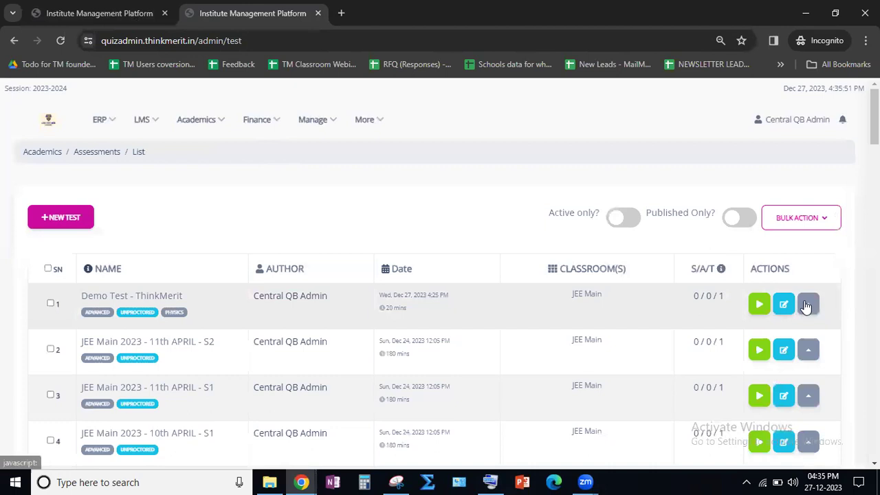
click(806, 305)
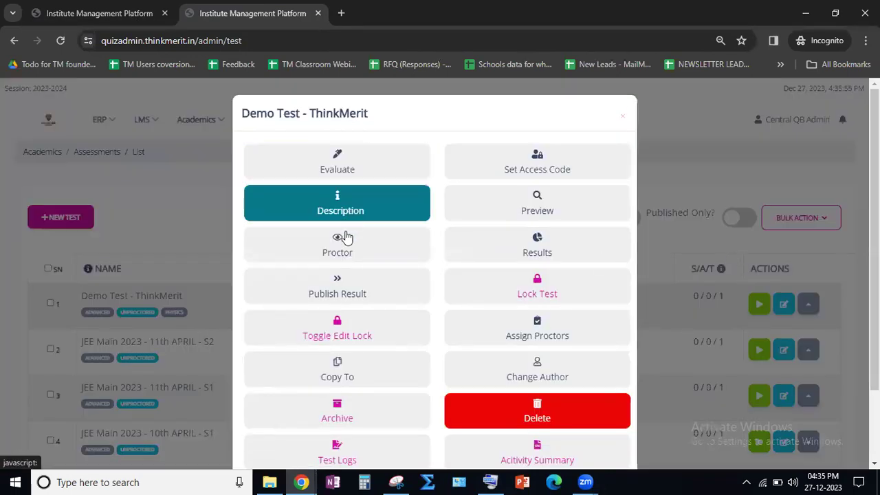
click(684, 182)
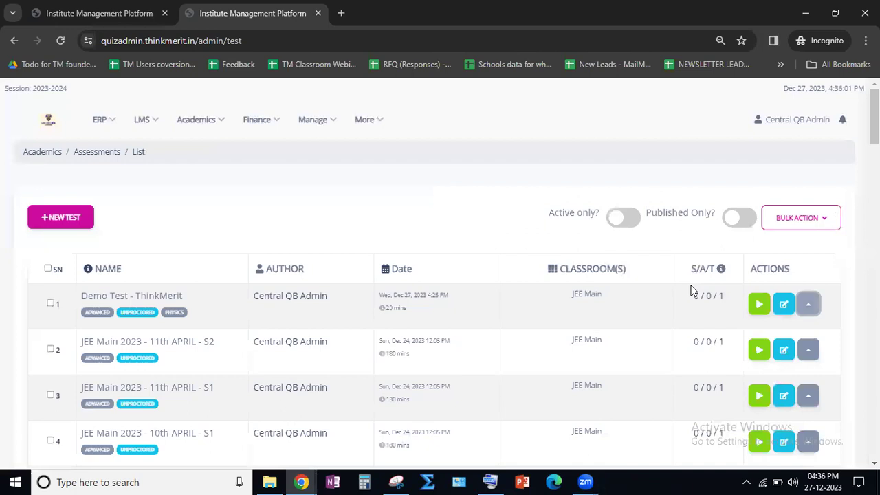